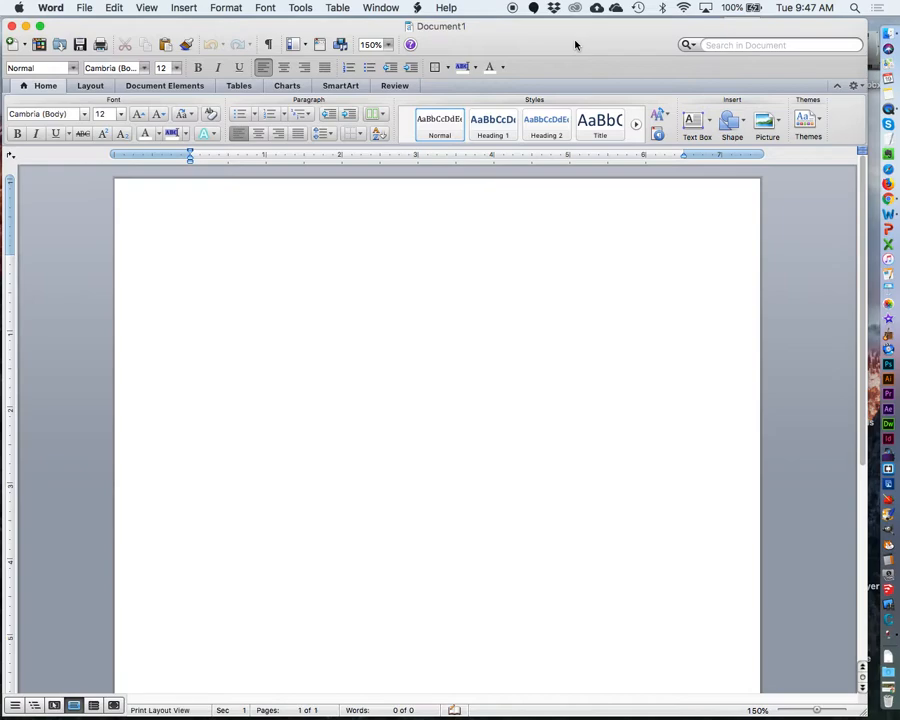
# Set the document's top and bottom margins to 0.5 inch.
pyautogui.click(220, 7)
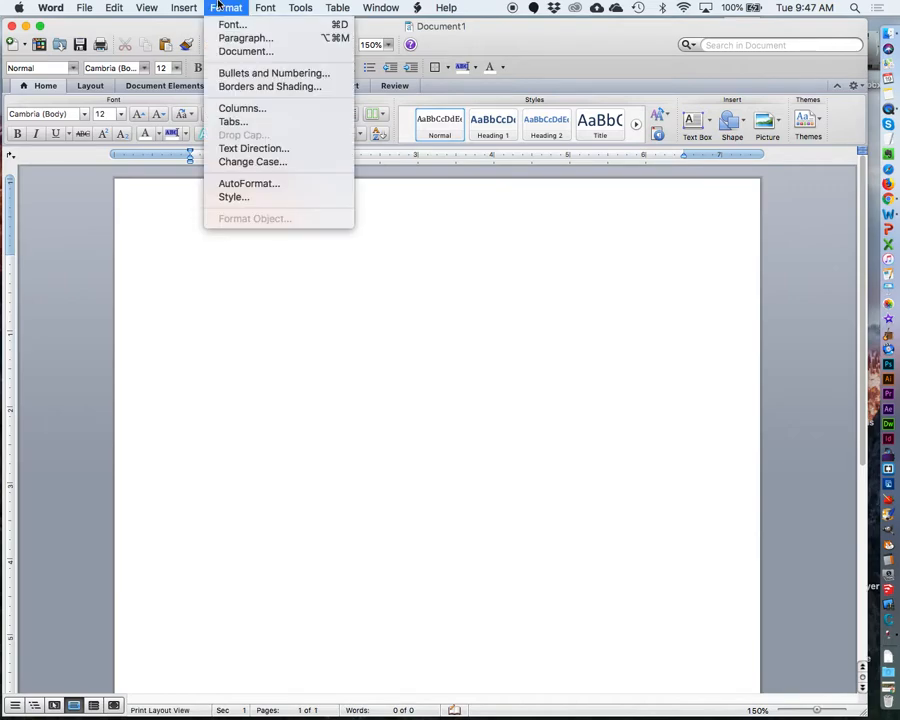
pyautogui.click(236, 57)
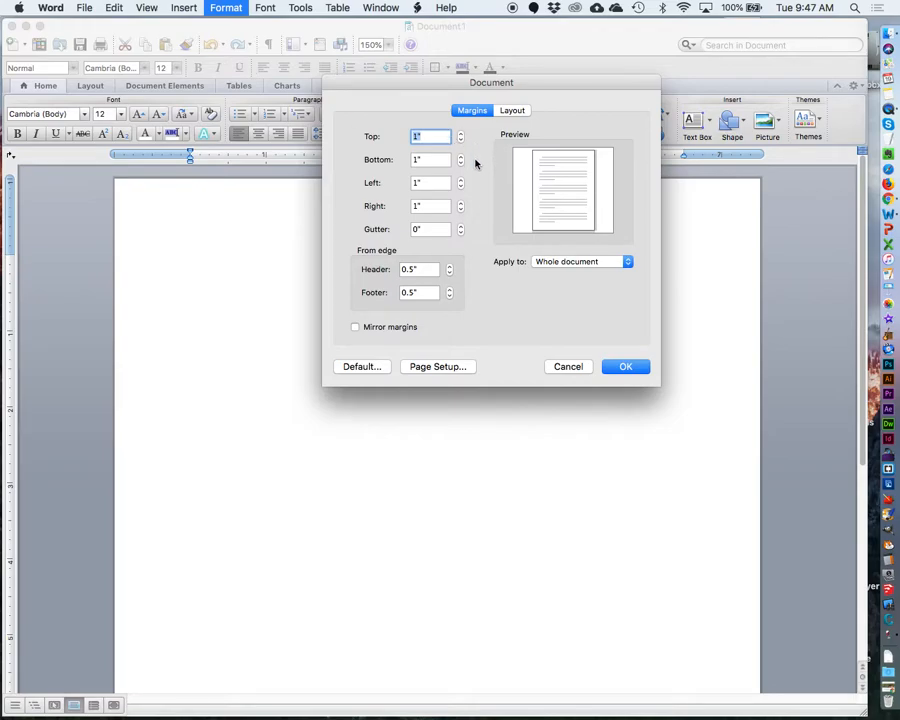
pyautogui.write('1')
pyautogui.write('5')
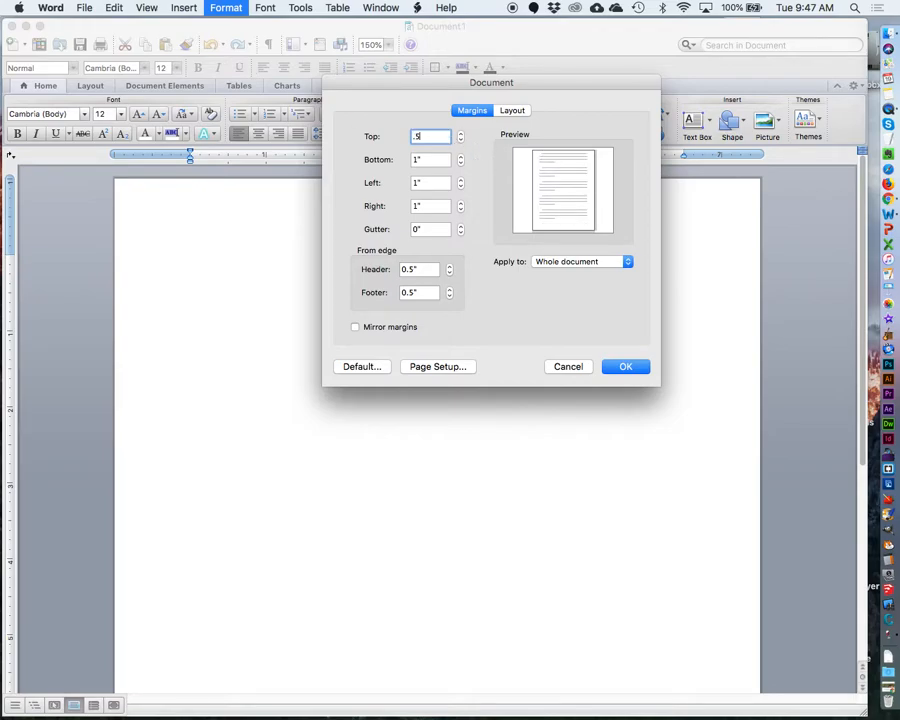
pyautogui.click(430, 160)
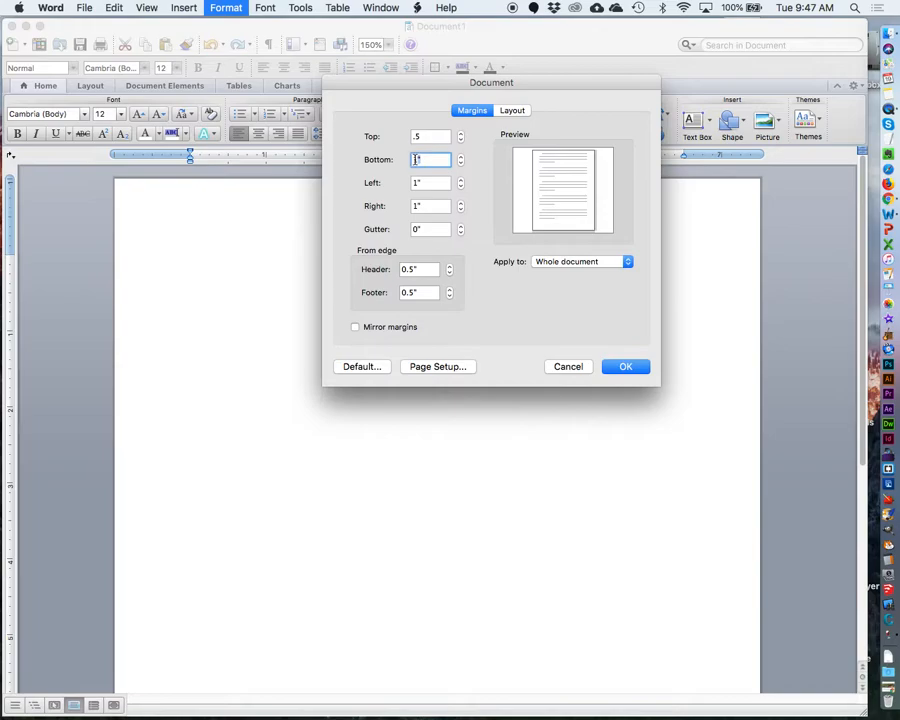
pyautogui.write('1.5')
pyautogui.click(416, 160)
pyautogui.press('BackSpace')
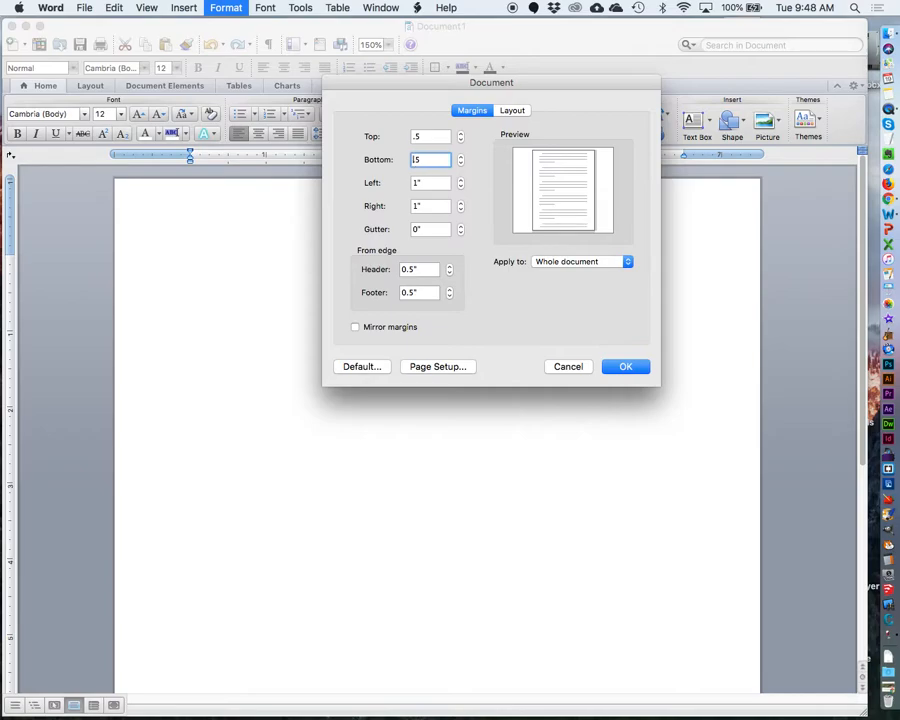
# Set the left and right margins to 0.5 inch and apply the margins to the whole document.
pyautogui.press('Tab')
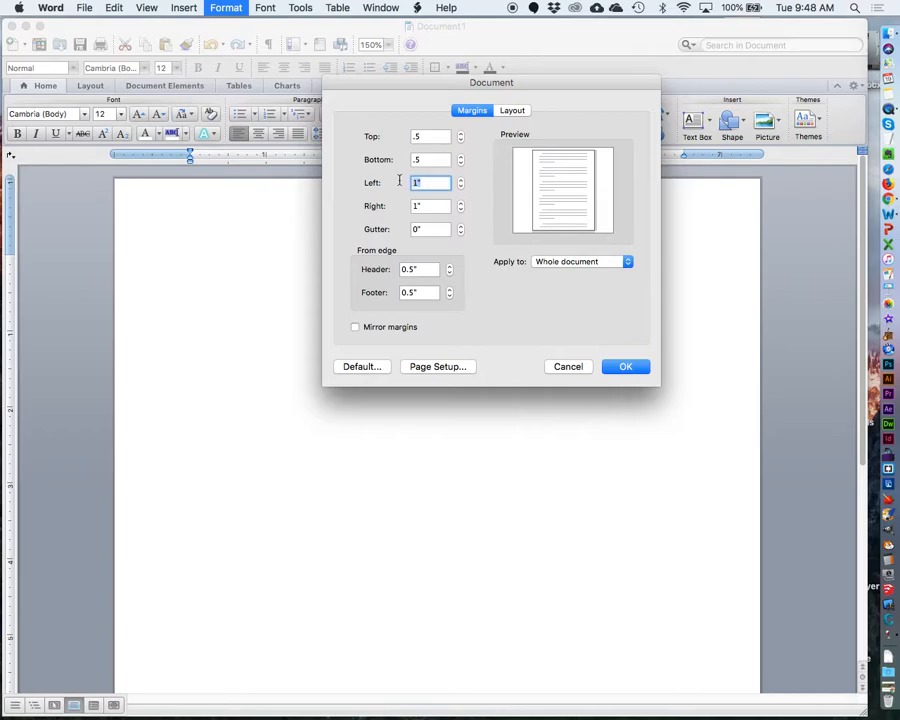
pyautogui.press('BackSpace')
pyautogui.write('.5')
pyautogui.click(430, 206)
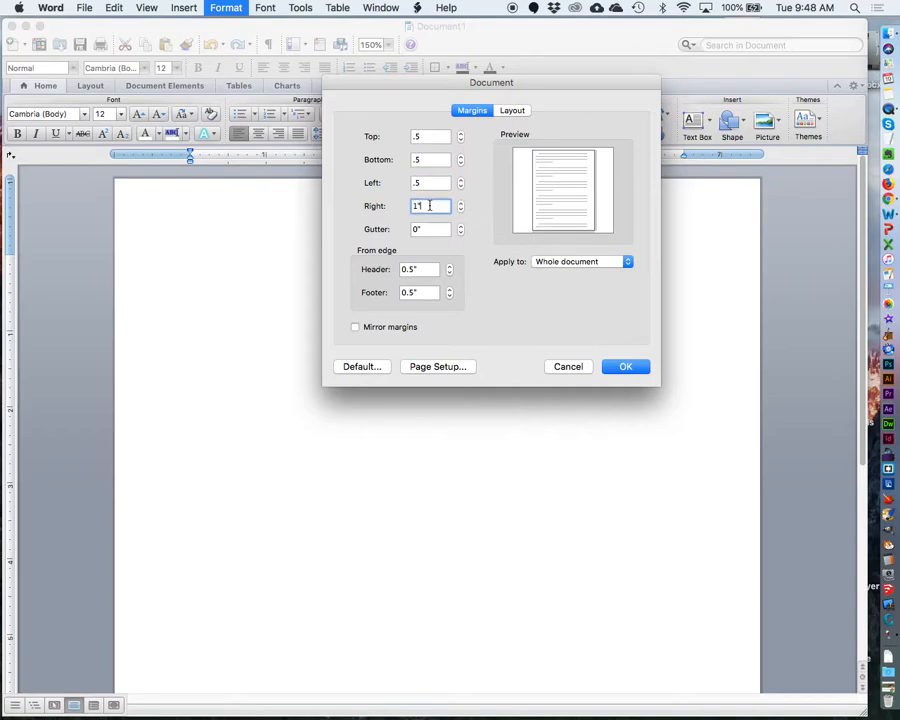
pyautogui.press('BackSpace')
pyautogui.press('BackSpace')
pyautogui.write('.5')
pyautogui.click(624, 366)
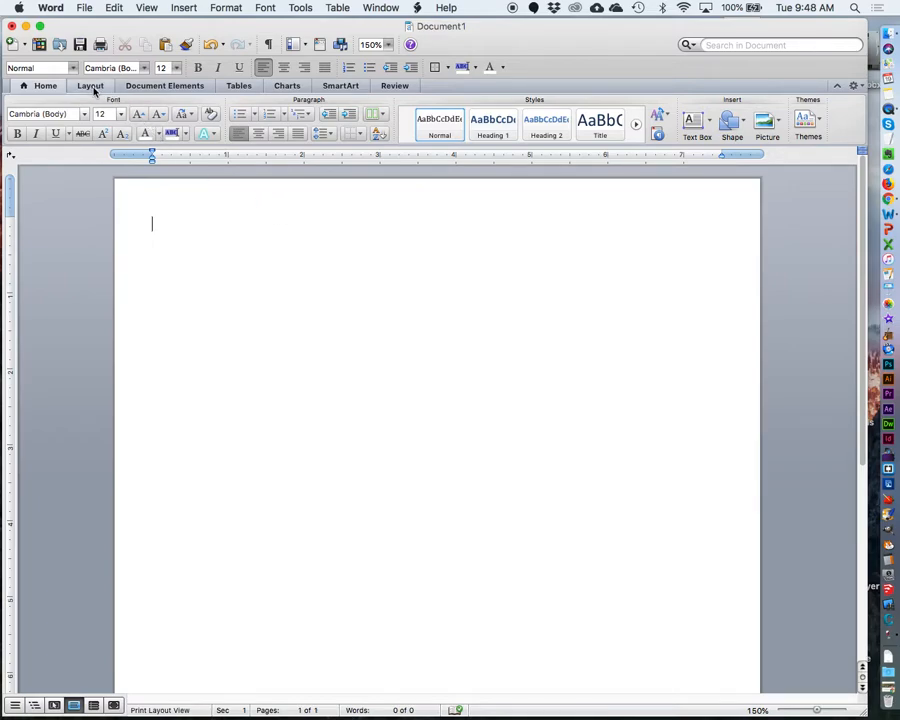
# Set the page orientation to Portrait and the paper size to US Letter, 8.5 by 11 inches.
pyautogui.click(91, 86)
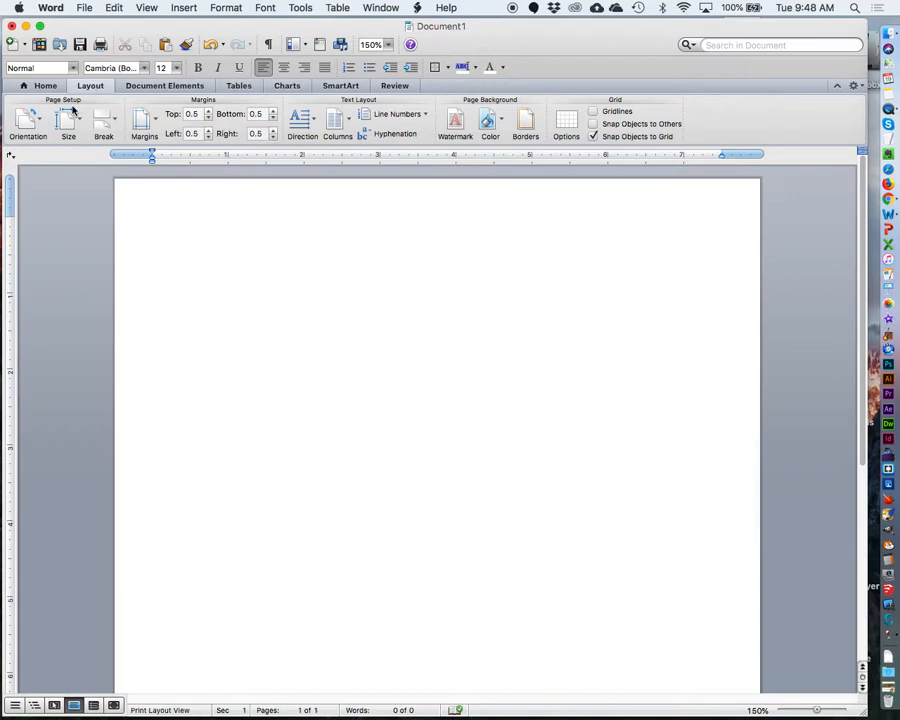
pyautogui.click(34, 121)
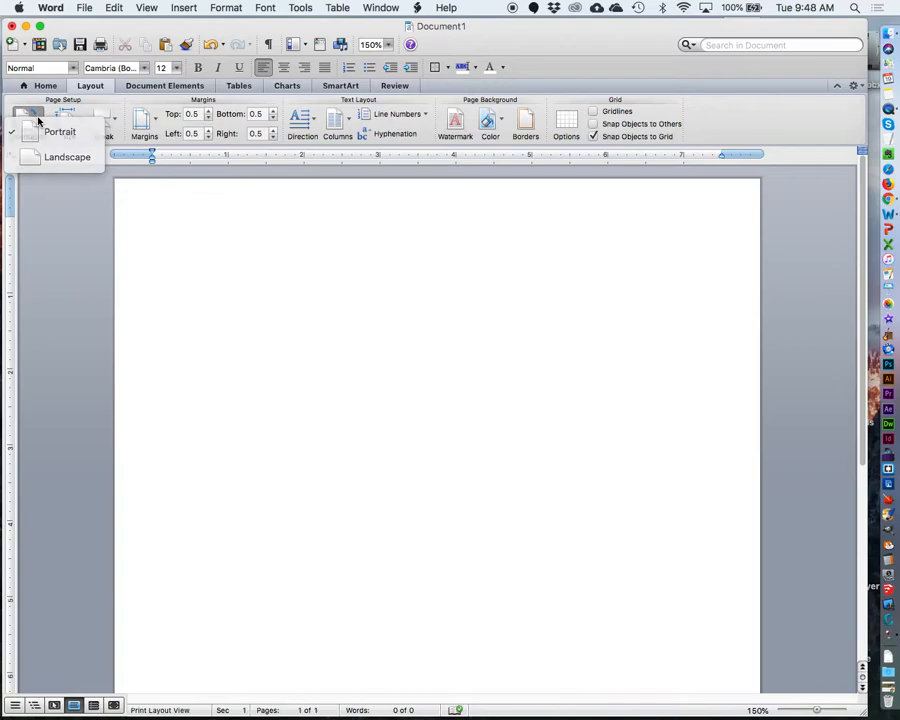
pyautogui.click(48, 131)
pyautogui.click(79, 122)
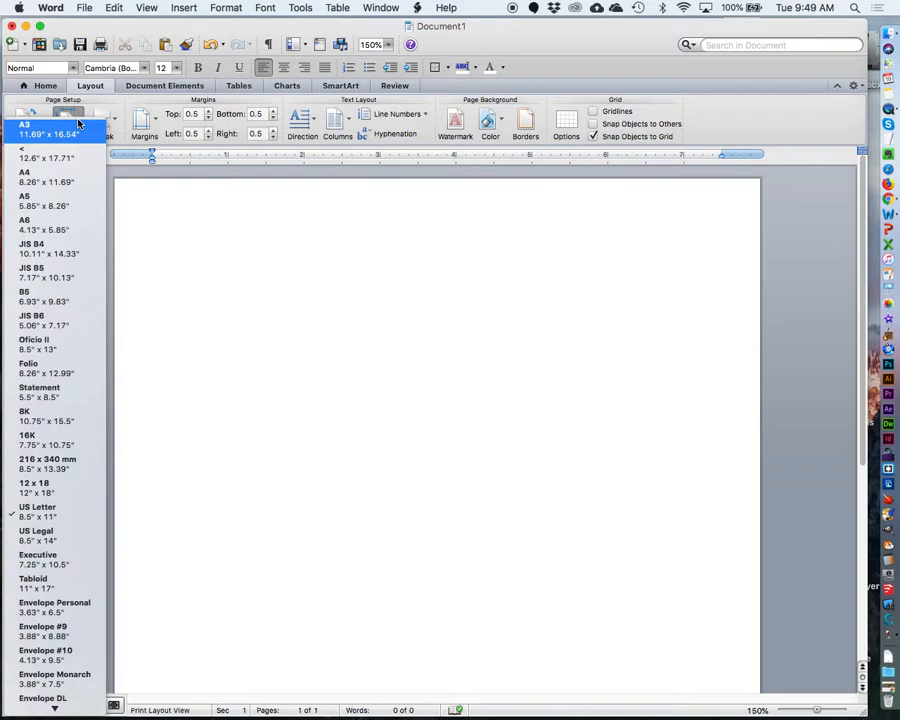
pyautogui.click(78, 123)
pyautogui.click(78, 123)
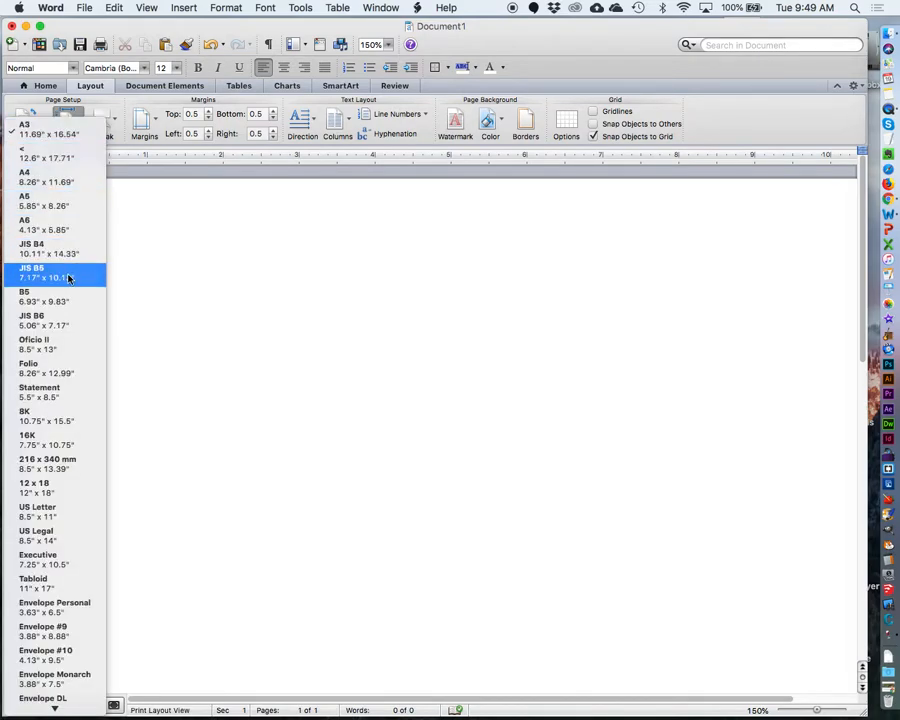
pyautogui.click(52, 514)
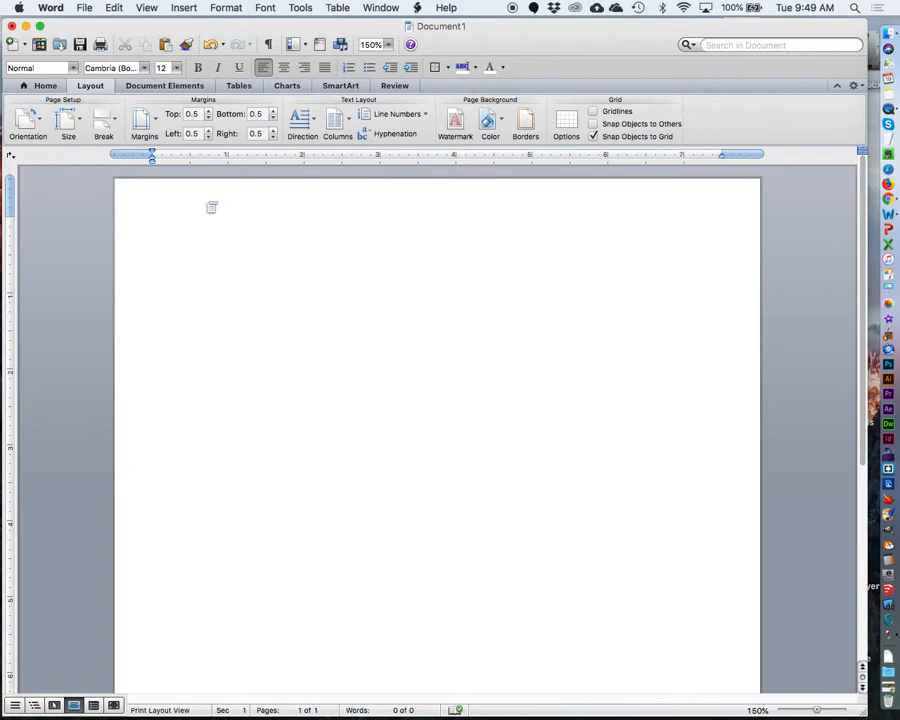
pyautogui.click(116, 124)
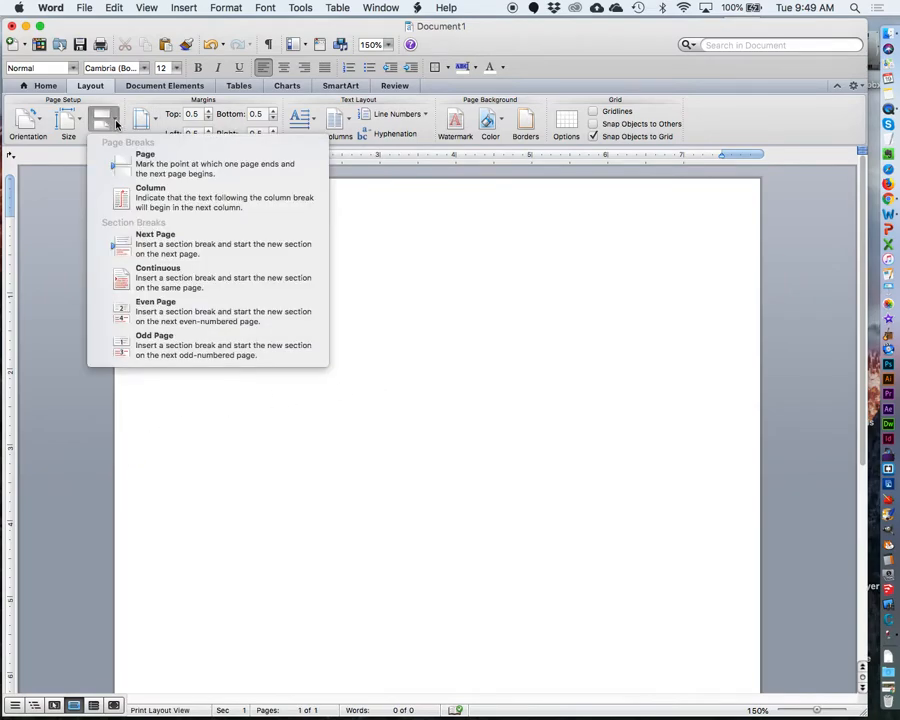
pyautogui.click(116, 124)
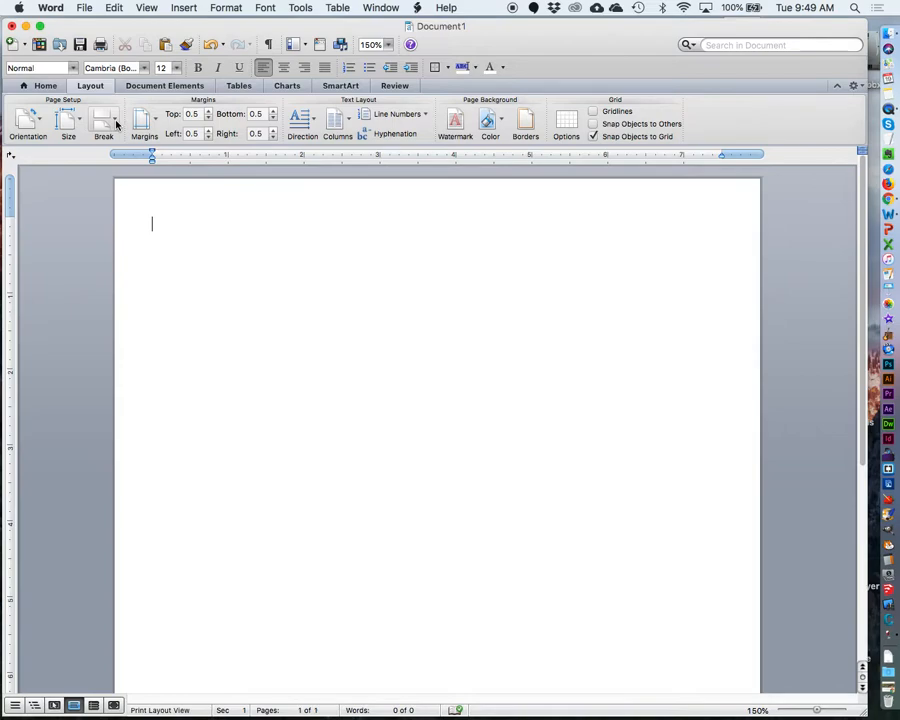
pyautogui.click(157, 124)
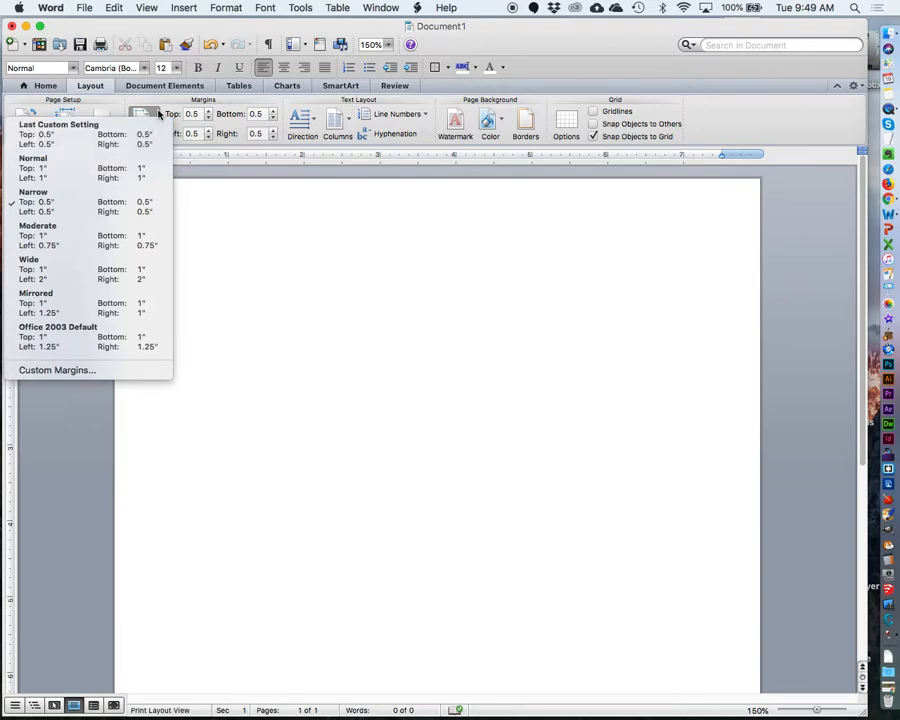
pyautogui.click(198, 107)
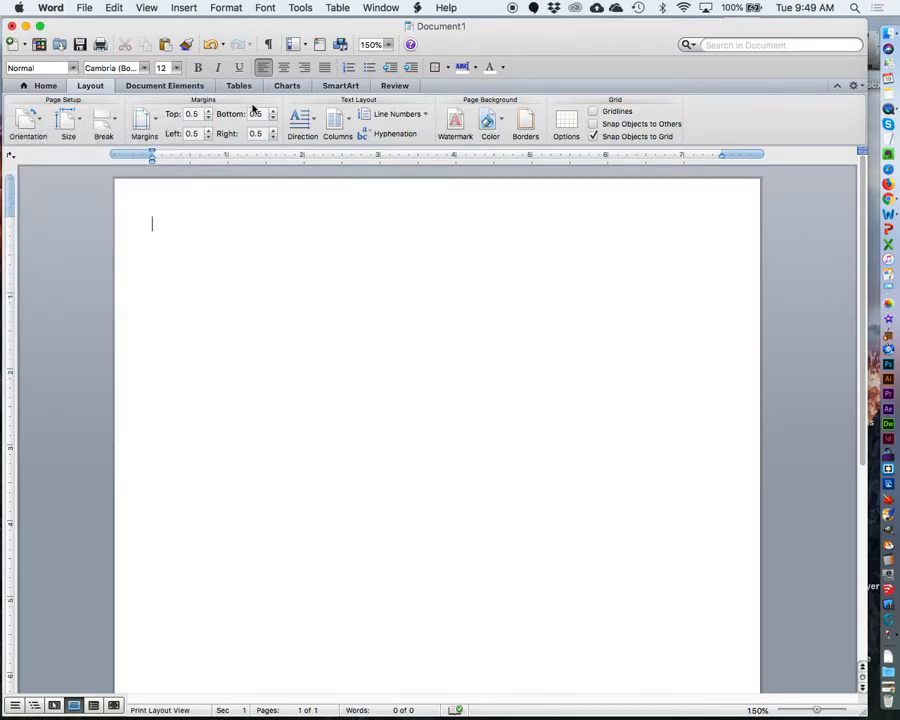
pyautogui.click(312, 121)
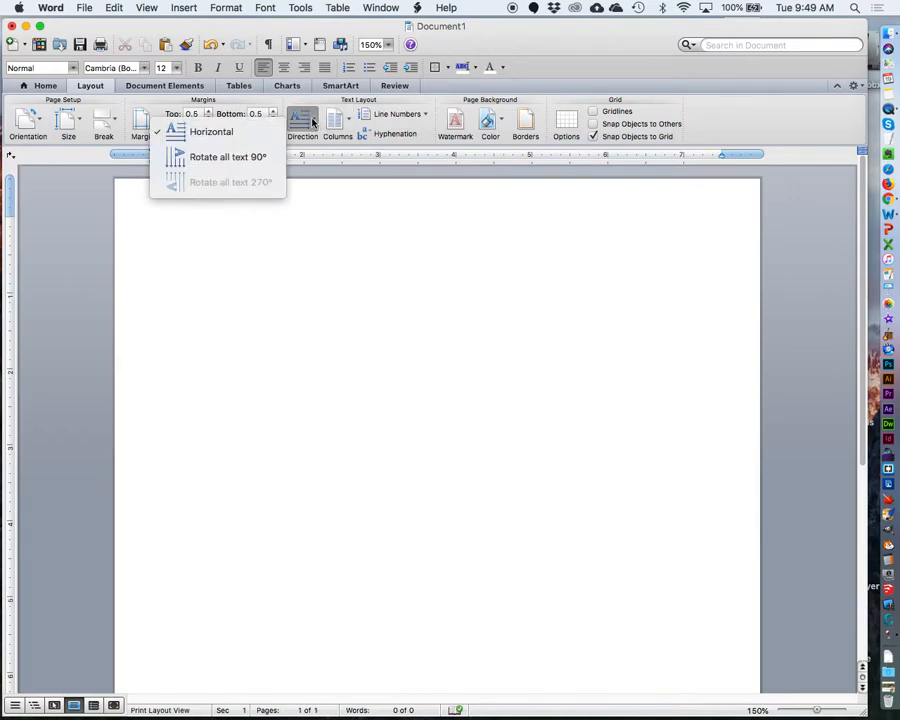
pyautogui.click(233, 133)
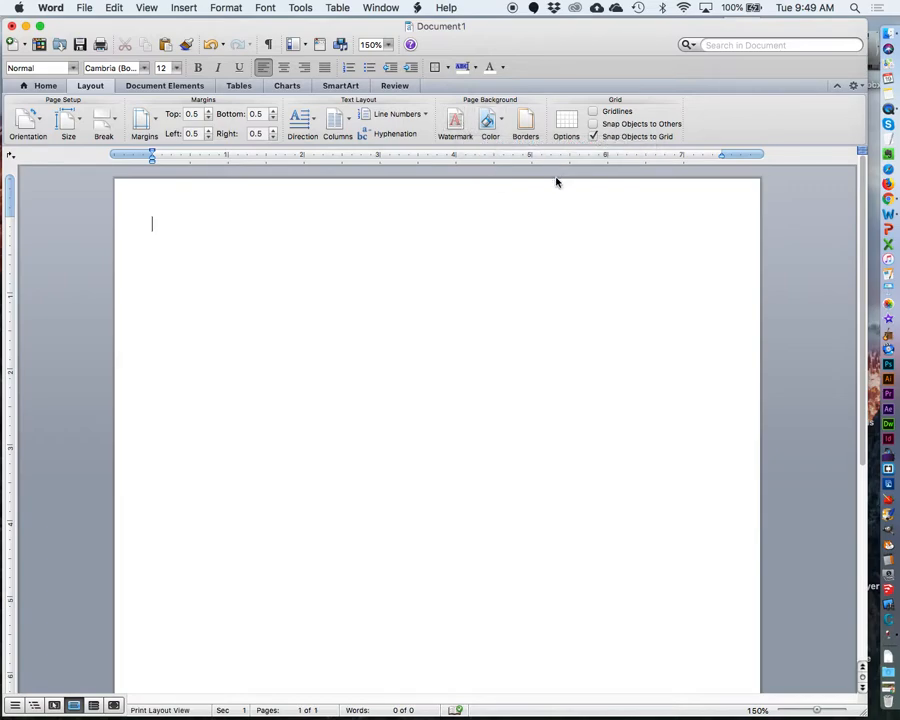
# Try light green, light orange, gray and pale orange theme colors as the page background.
pyautogui.click(502, 121)
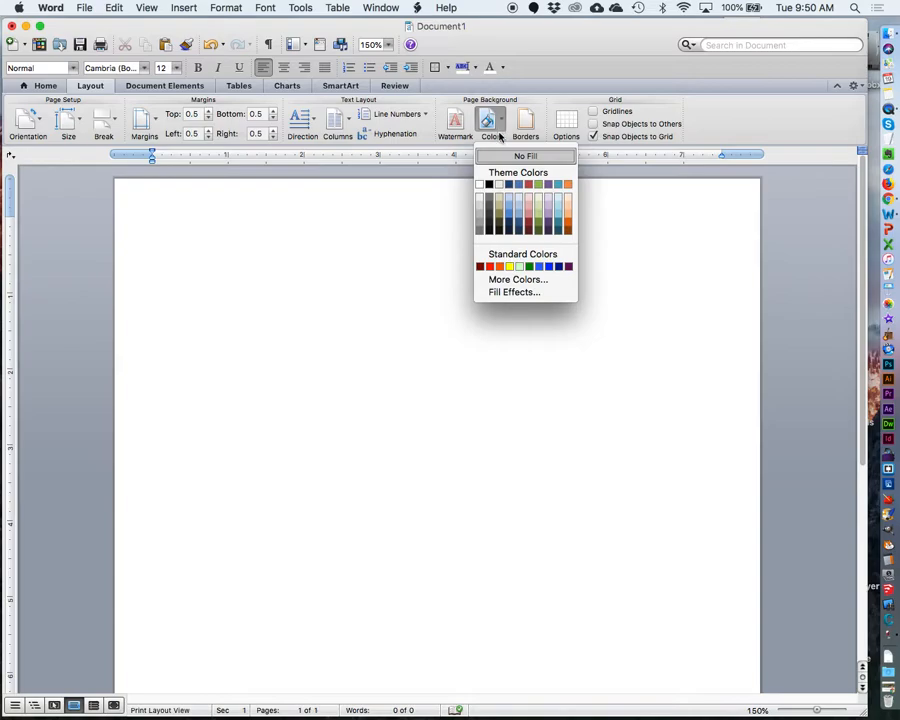
pyautogui.click(540, 214)
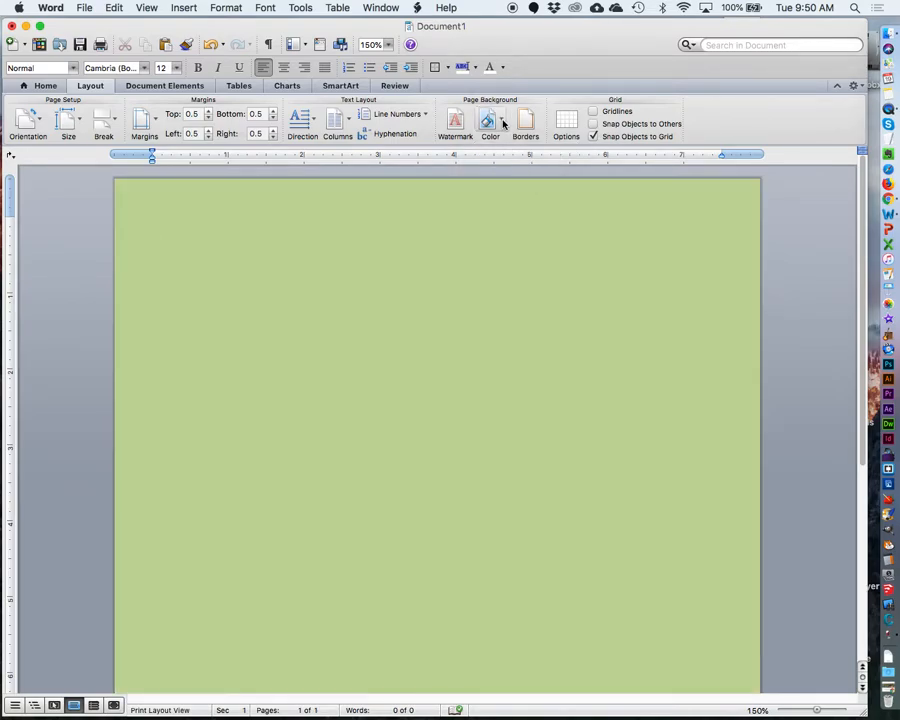
pyautogui.click(497, 120)
pyautogui.click(568, 204)
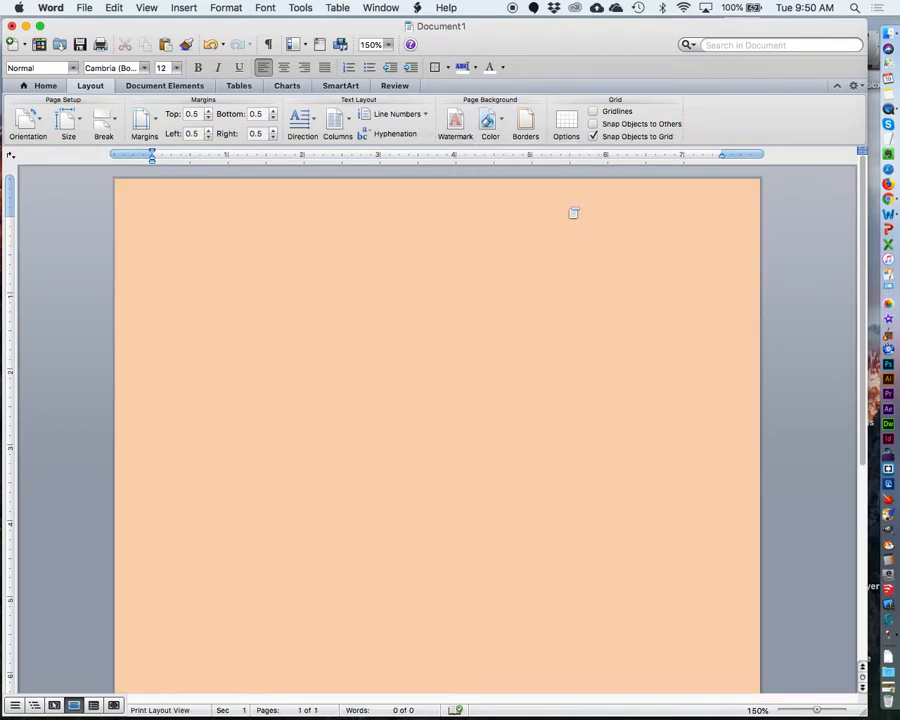
pyautogui.click(499, 121)
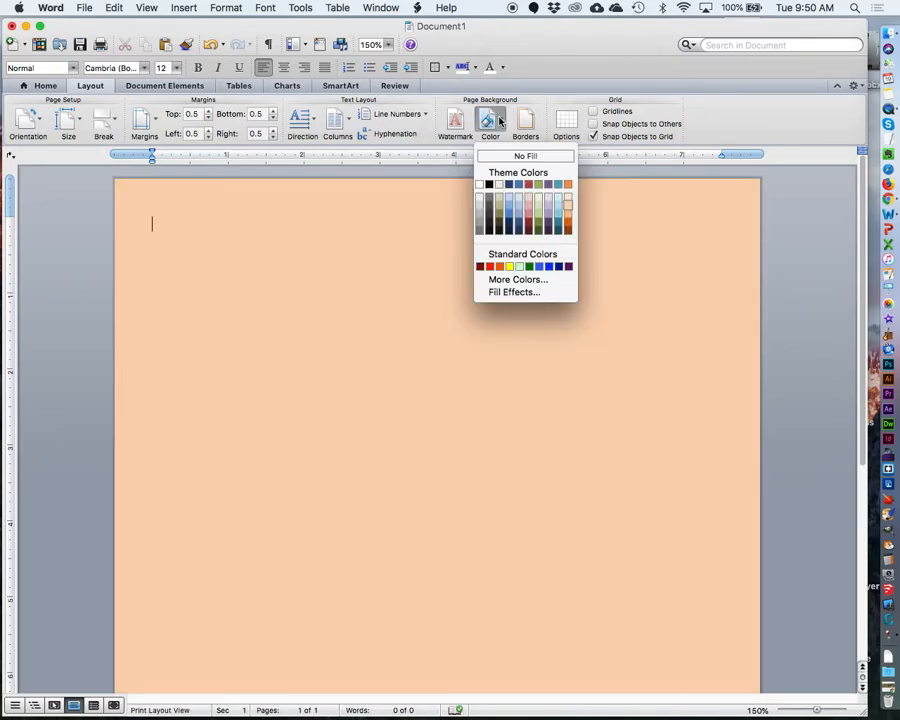
pyautogui.click(480, 212)
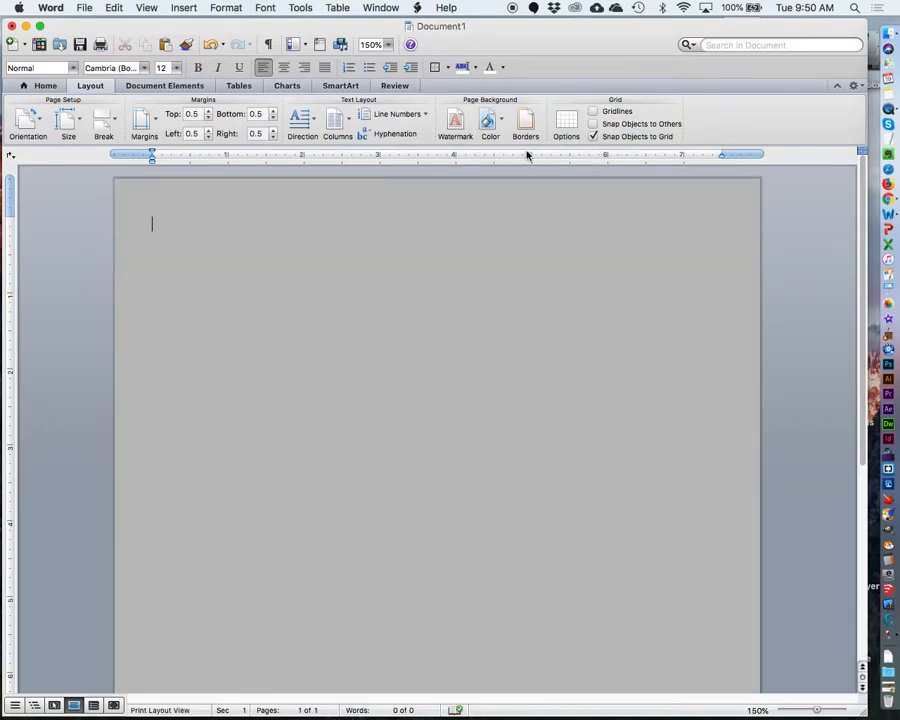
pyautogui.click(502, 122)
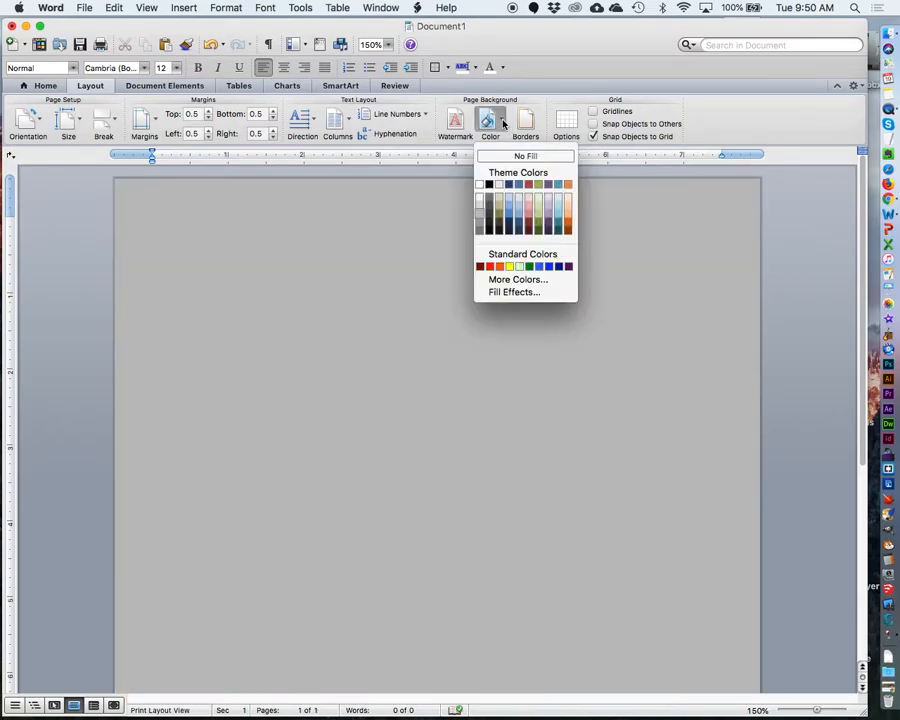
pyautogui.click(568, 206)
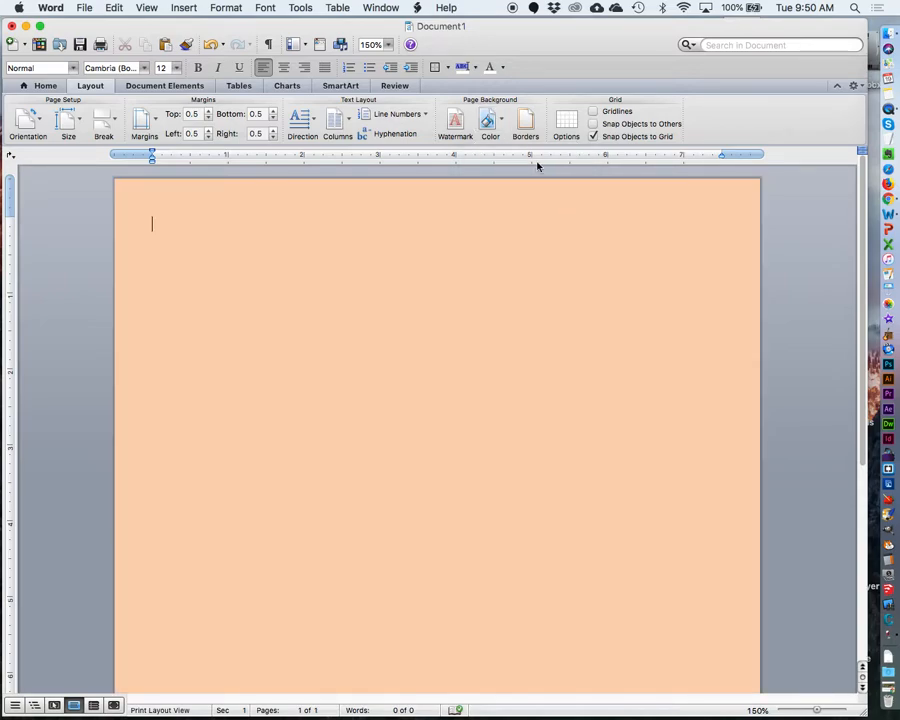
pyautogui.click(490, 121)
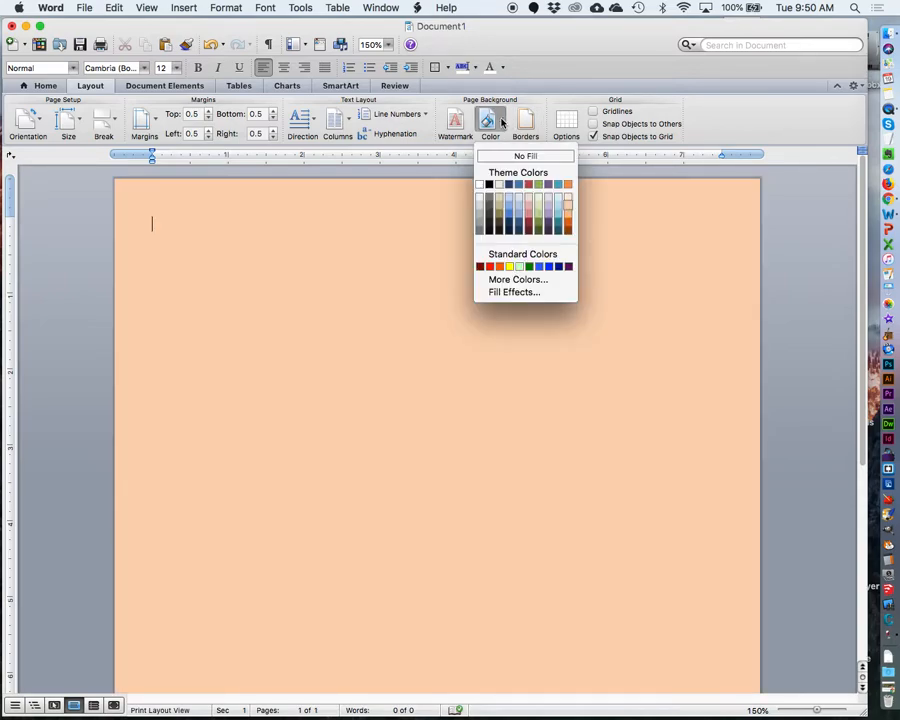
pyautogui.click(566, 196)
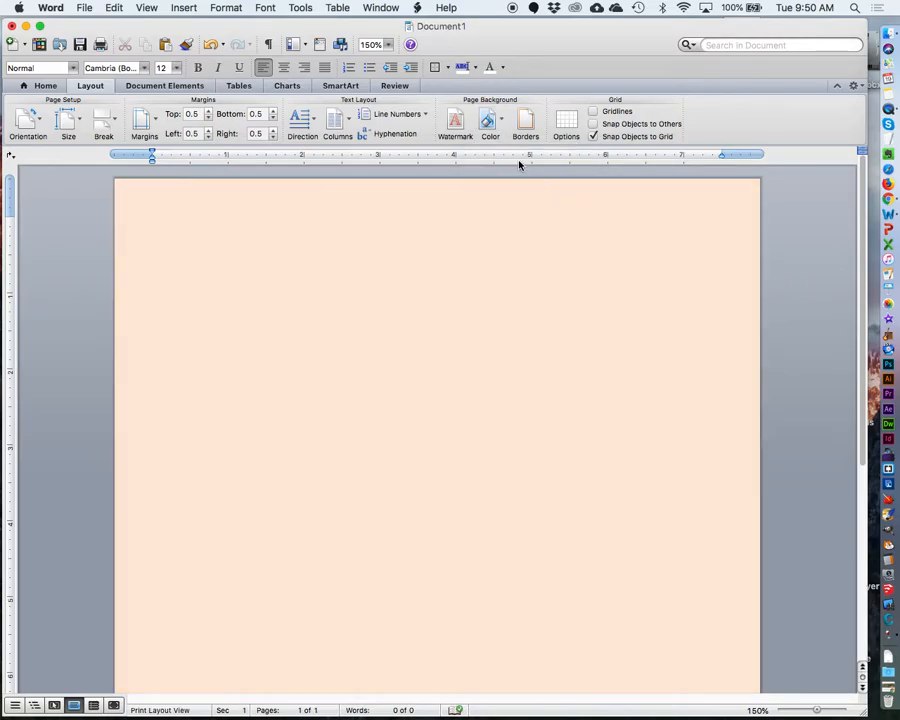
# Set the page background to the lightest tan theme color.
pyautogui.click(492, 122)
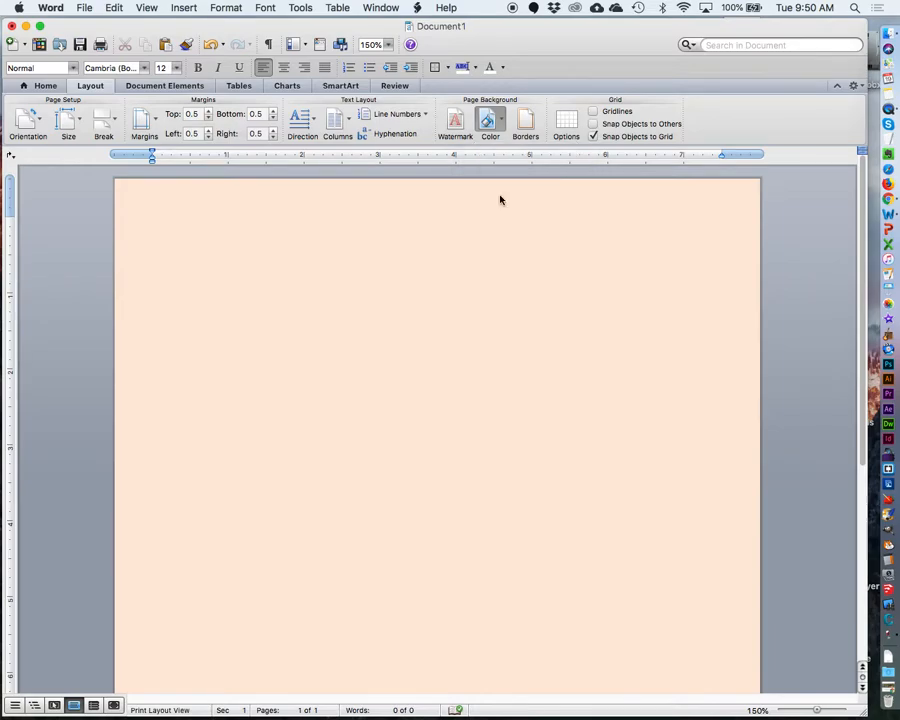
pyautogui.click(501, 199)
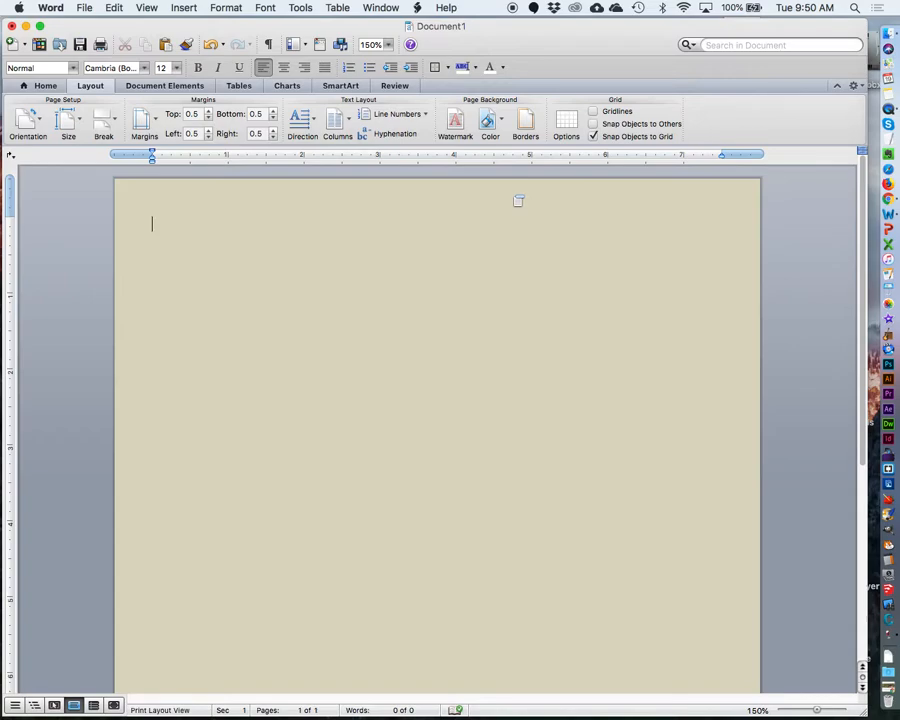
pyautogui.click(502, 121)
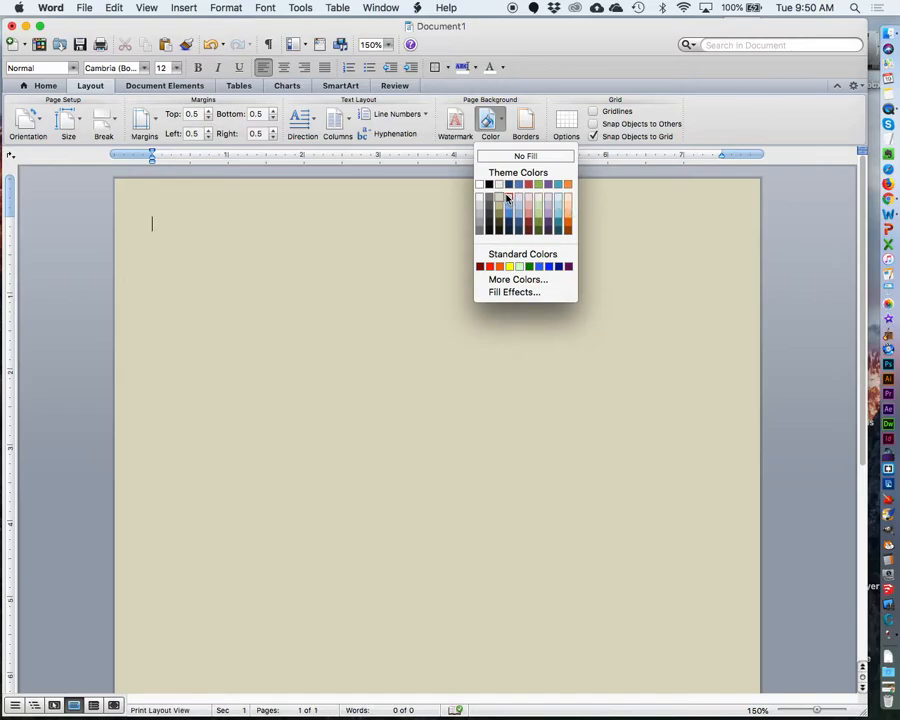
pyautogui.click(648, 222)
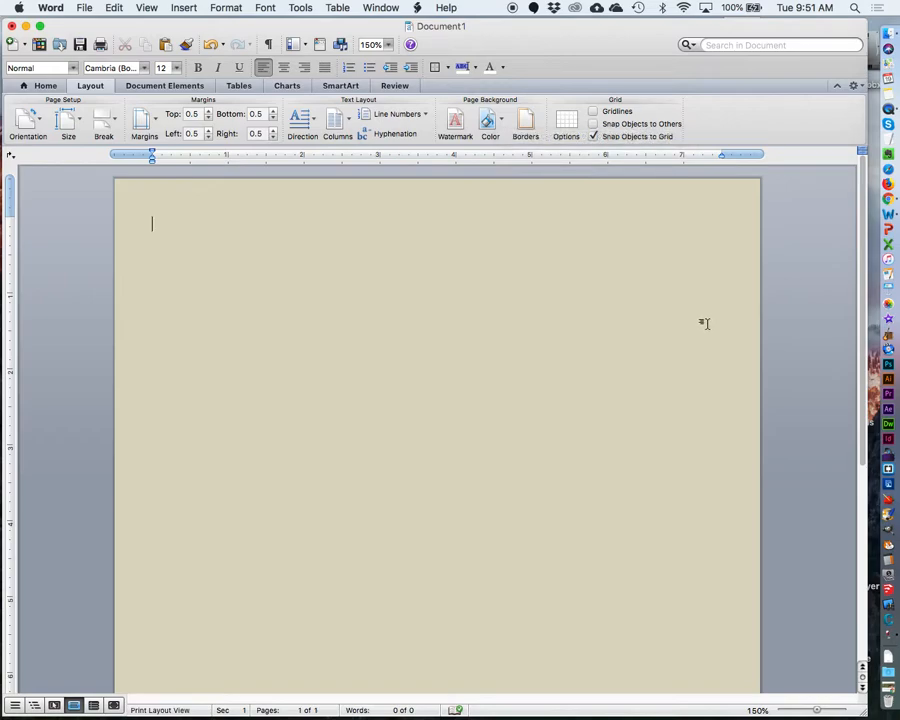
pyautogui.click(528, 121)
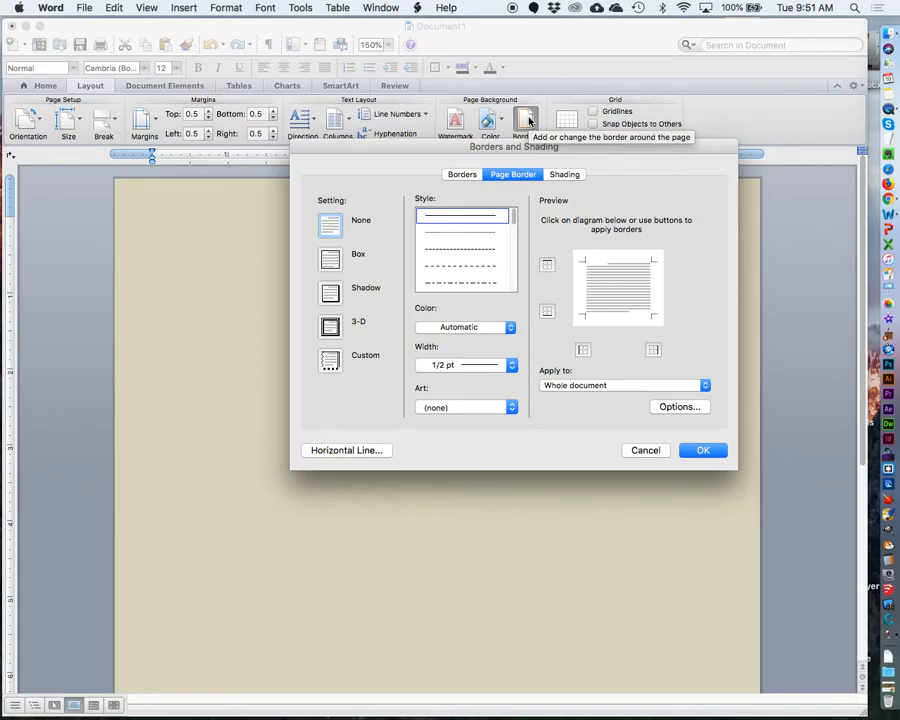
pyautogui.click(644, 452)
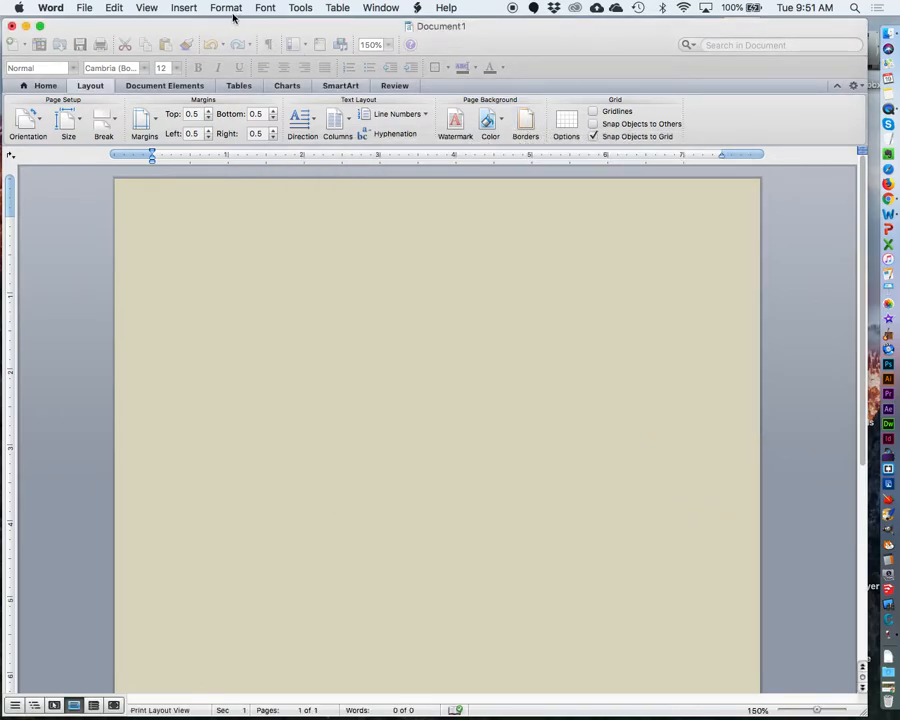
pyautogui.click(218, 7)
pyautogui.click(245, 86)
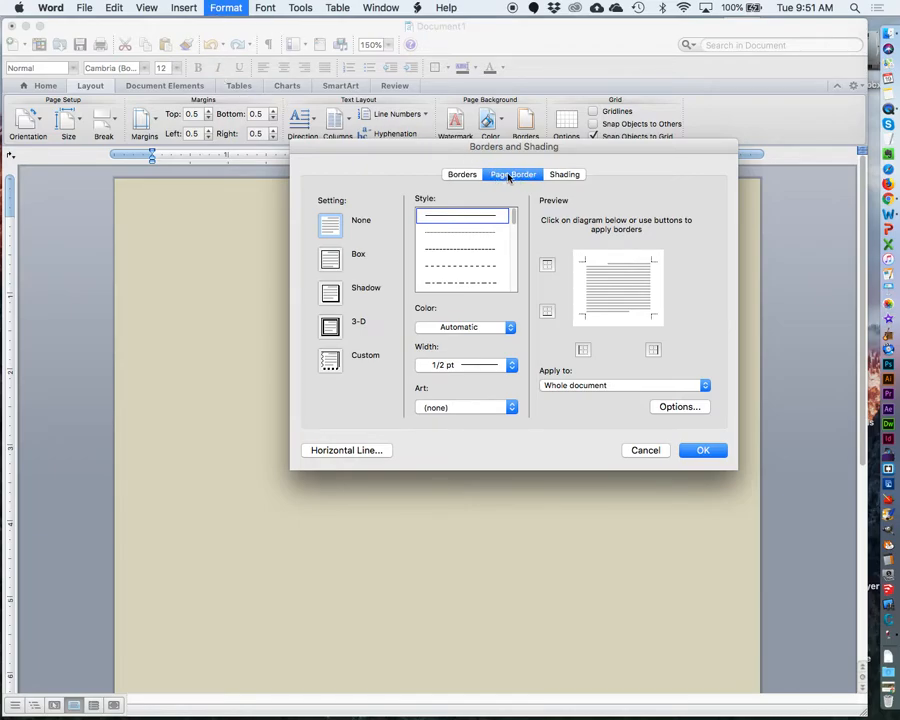
pyautogui.click(644, 451)
# Try the Box, Shadow, 3-D and Custom page border settings and settle on Box.
pyautogui.click(520, 121)
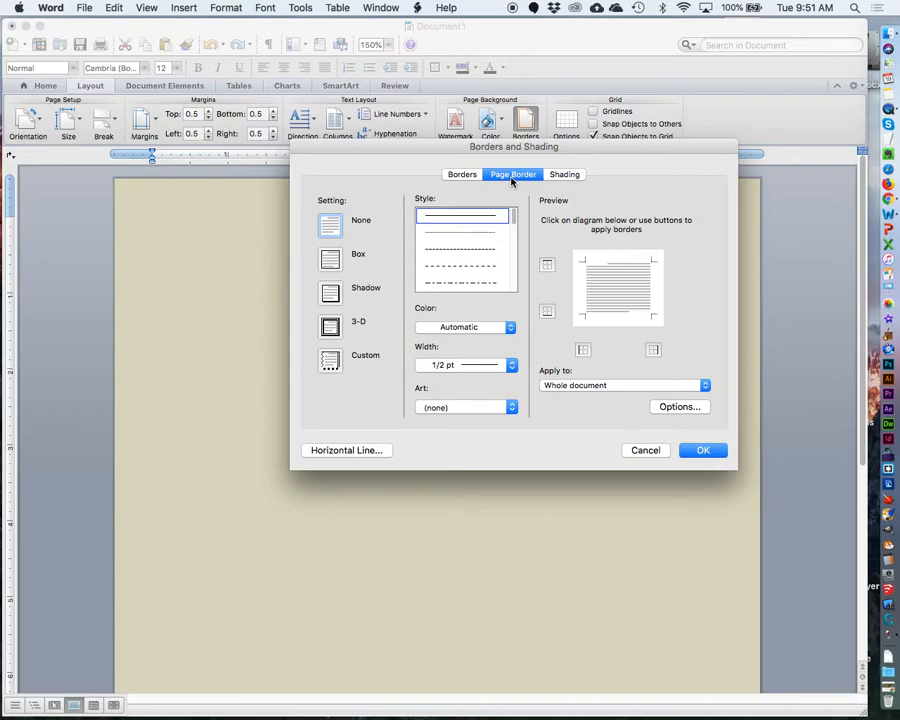
pyautogui.click(329, 259)
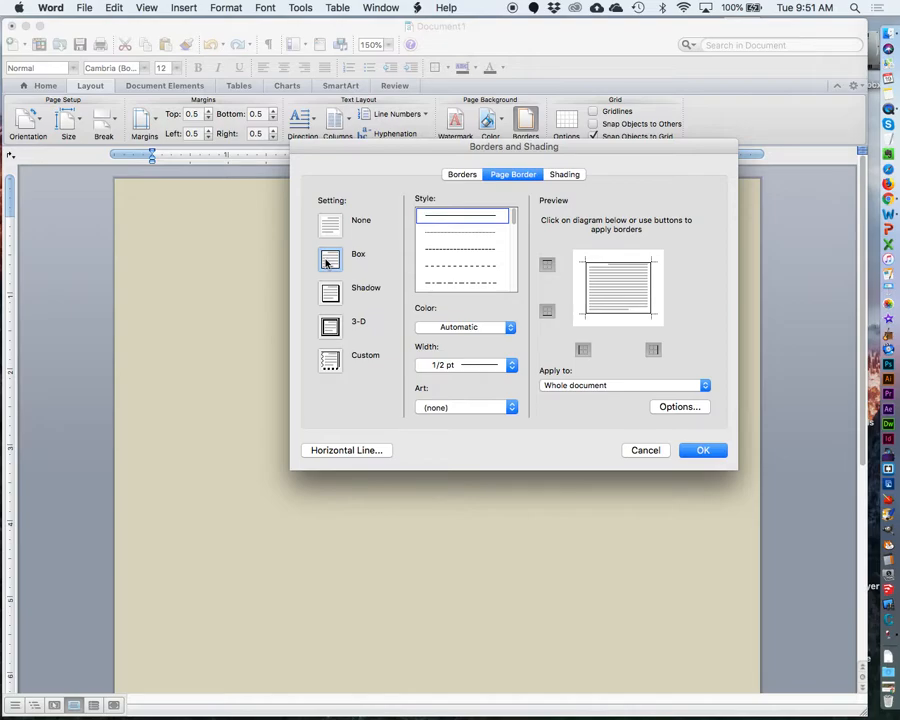
pyautogui.click(333, 294)
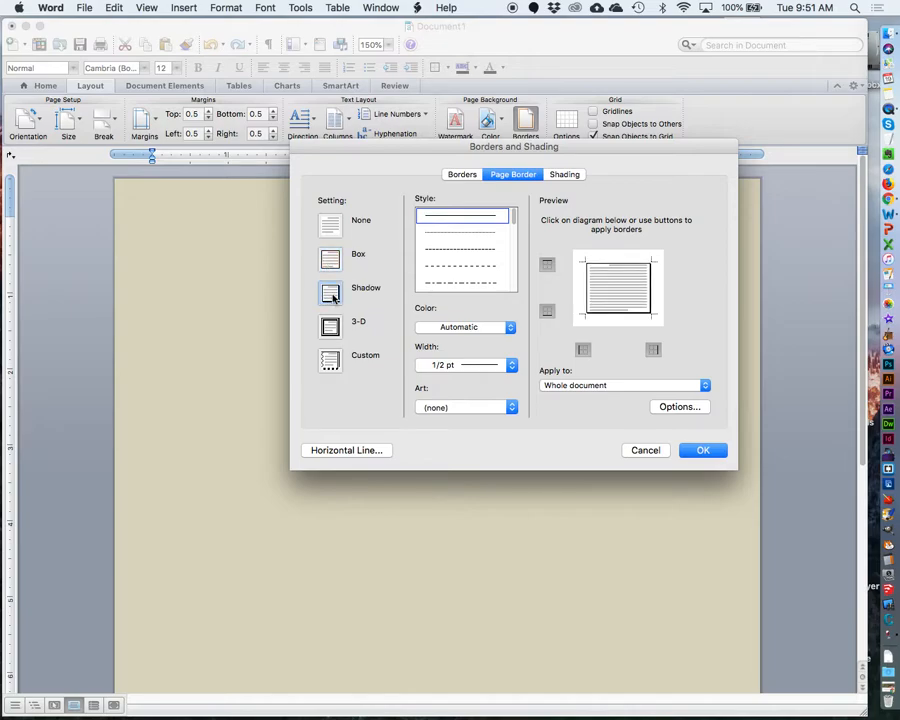
pyautogui.click(330, 326)
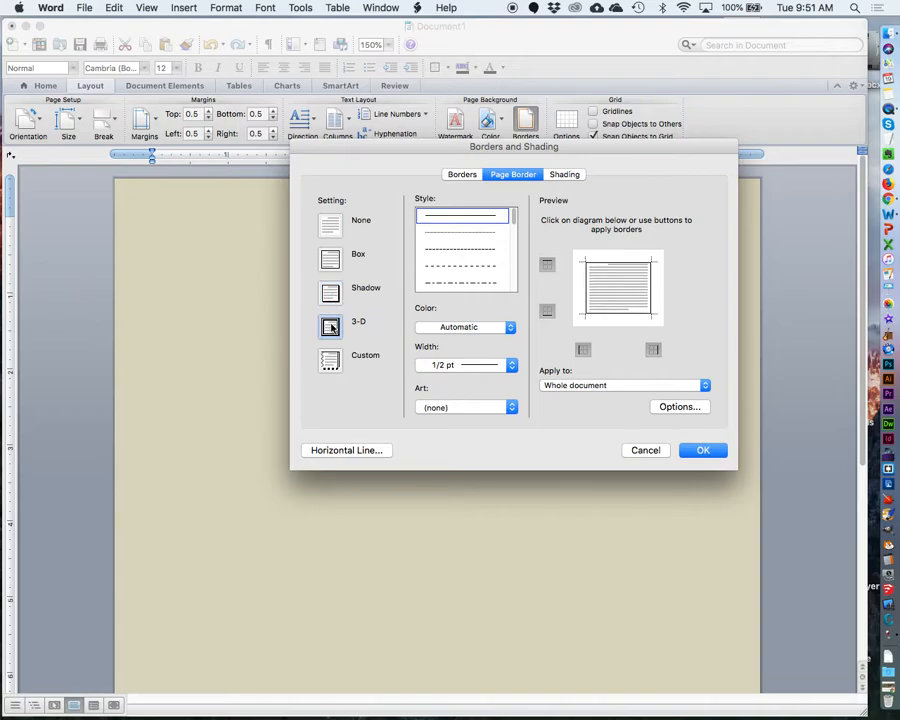
pyautogui.click(331, 360)
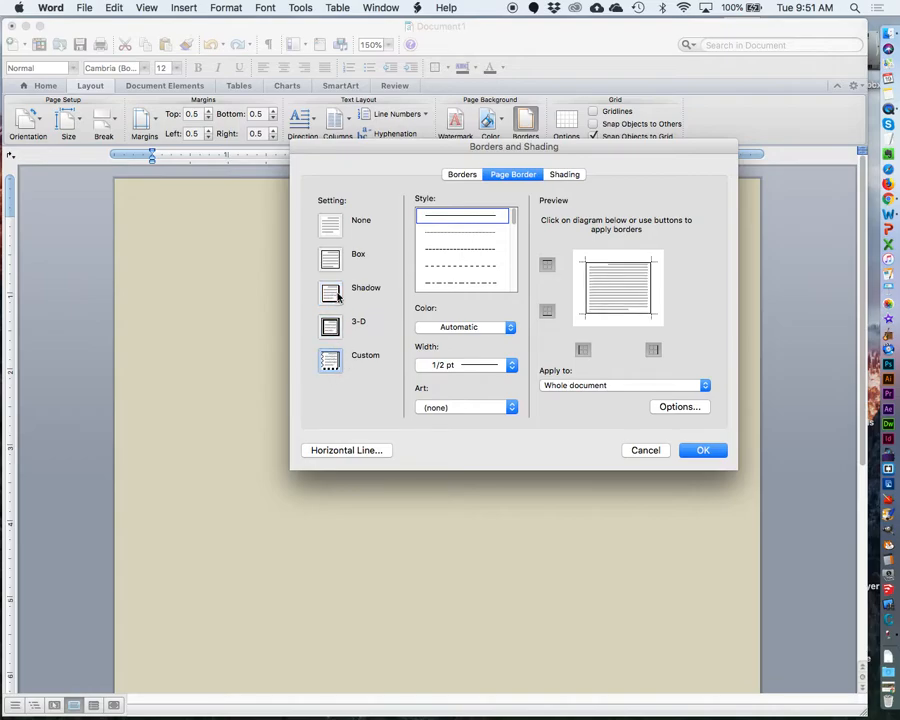
pyautogui.click(331, 262)
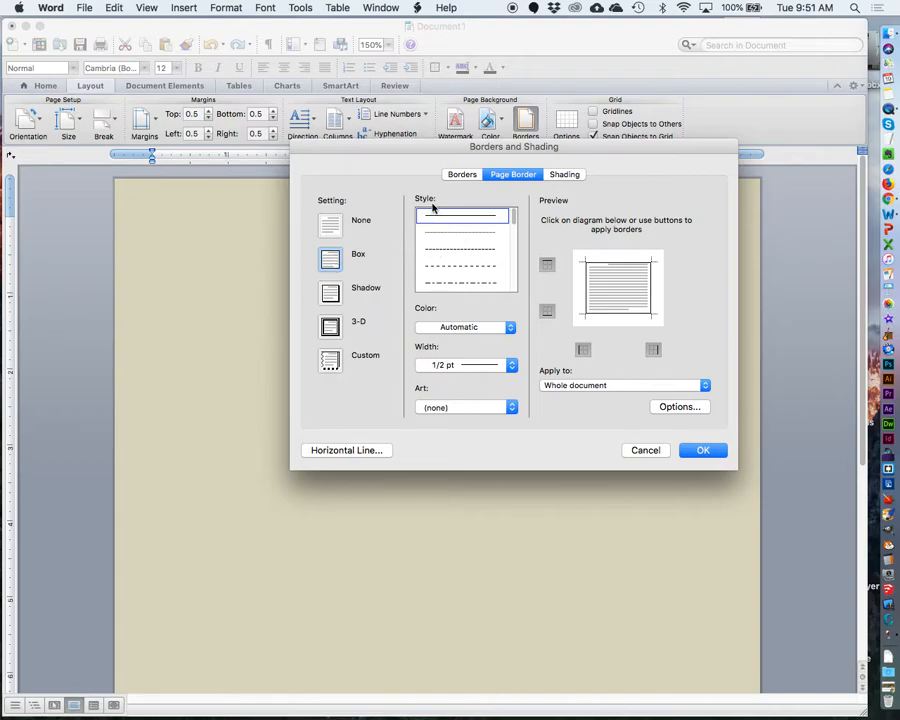
# Try dotted, dashed, dash-dot, triple, wavy, striped and thick banded line styles for the page border.
pyautogui.click(451, 236)
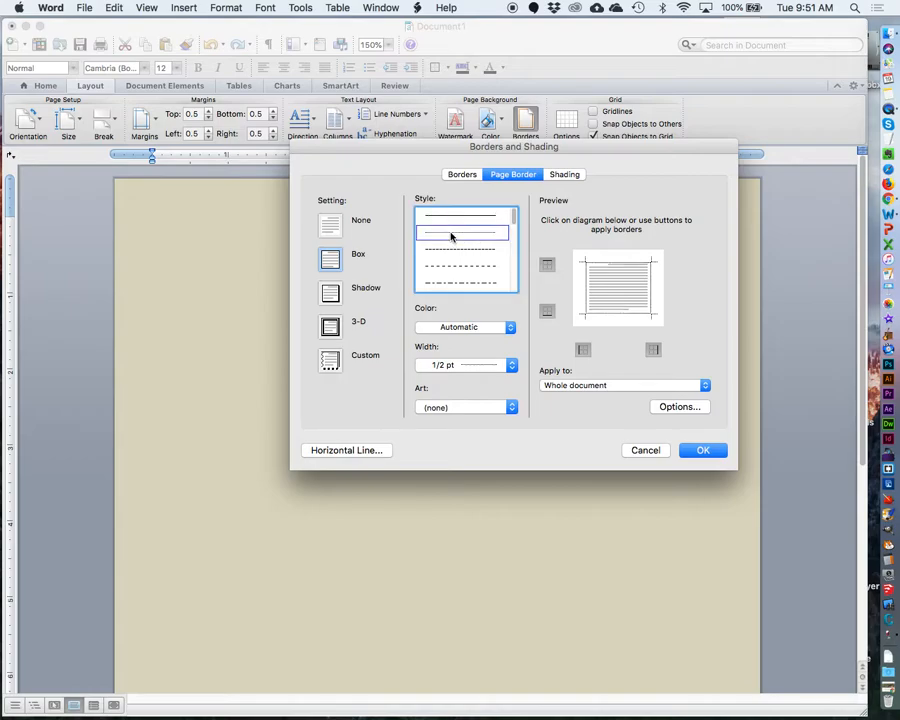
pyautogui.click(452, 250)
pyautogui.click(451, 268)
pyautogui.click(451, 282)
pyautogui.scroll(-5, 449, 292)
pyautogui.scroll(4, 449, 292)
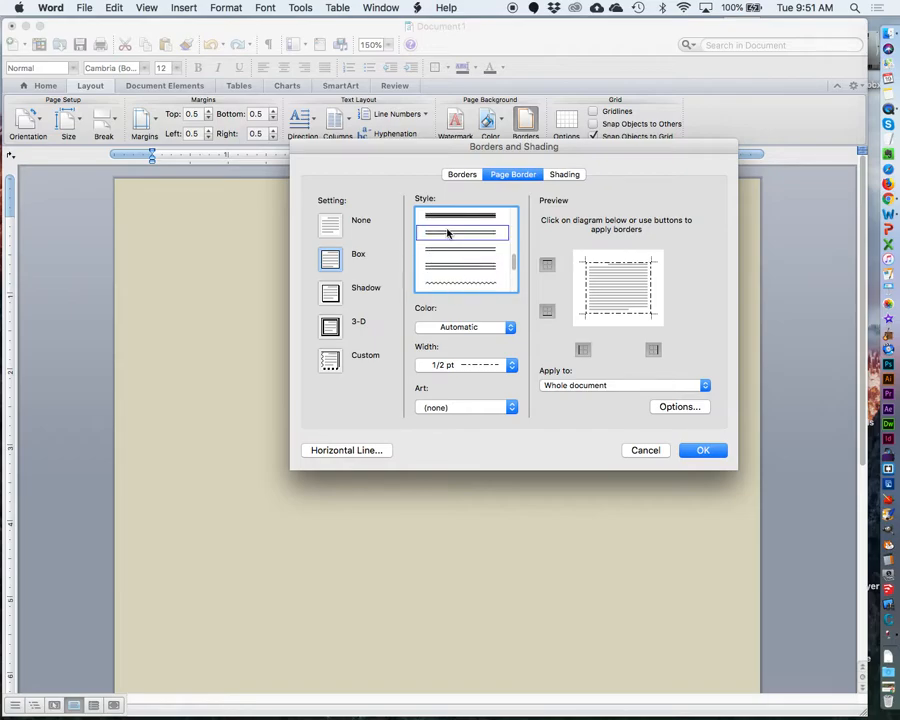
pyautogui.click(450, 249)
pyautogui.click(452, 267)
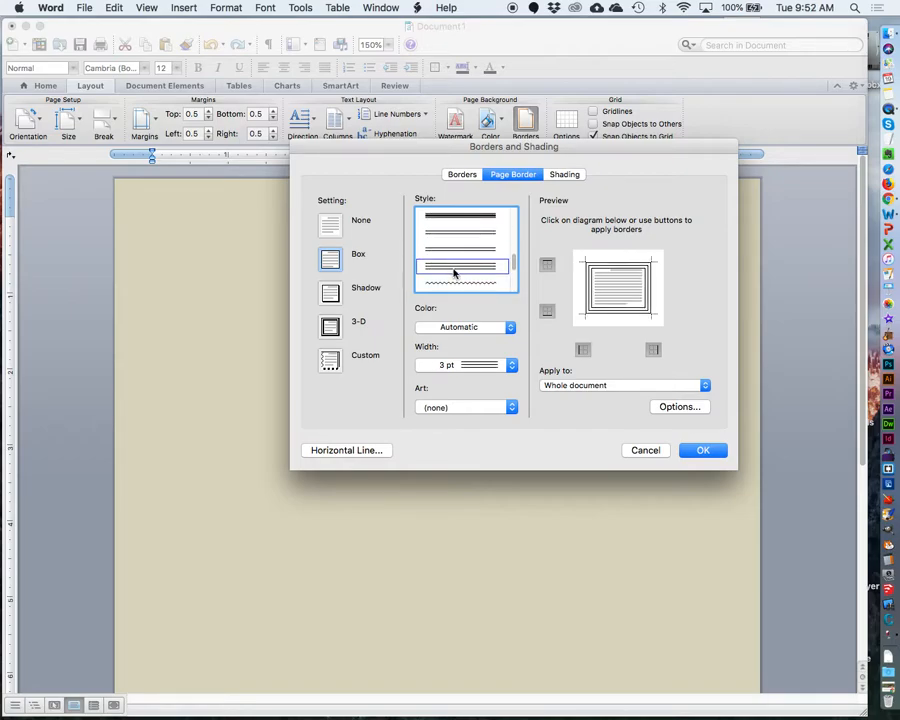
pyautogui.scroll(-2, 452, 272)
pyautogui.click(452, 254)
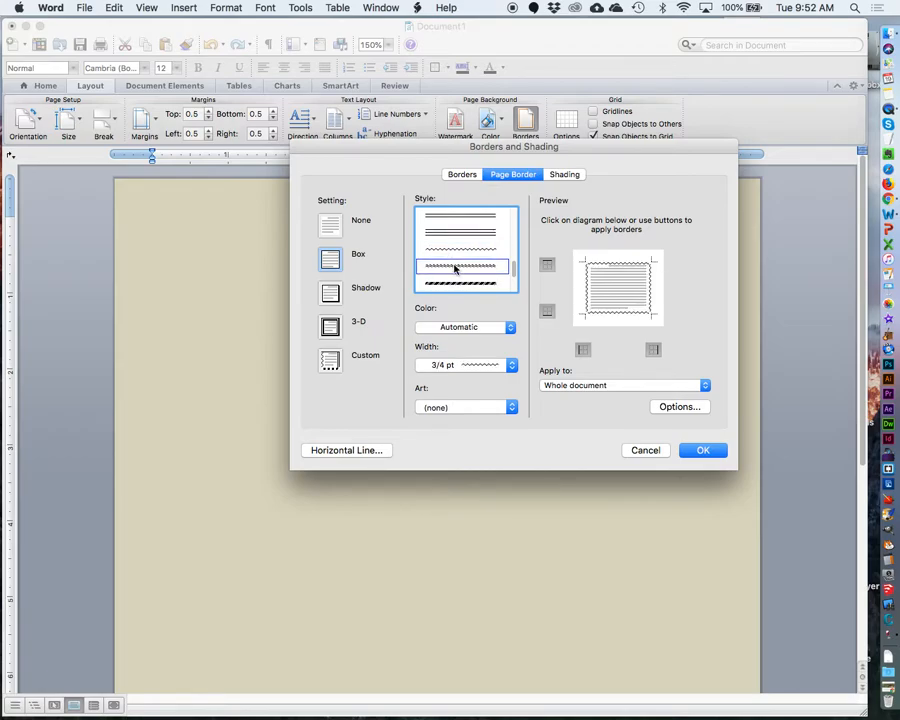
pyautogui.click(456, 283)
pyautogui.scroll(-2, 456, 283)
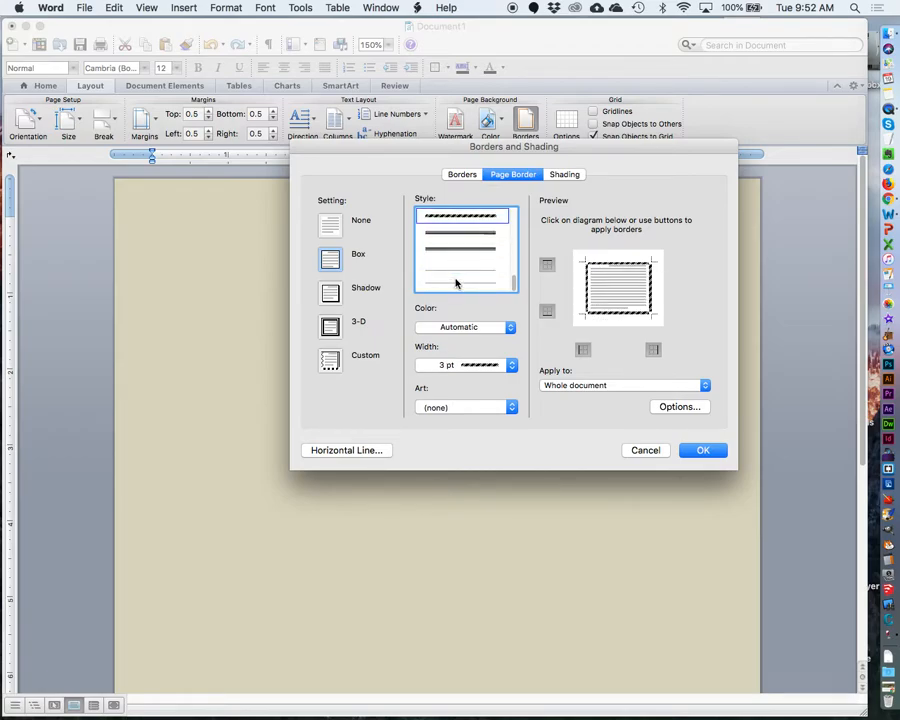
pyautogui.click(451, 250)
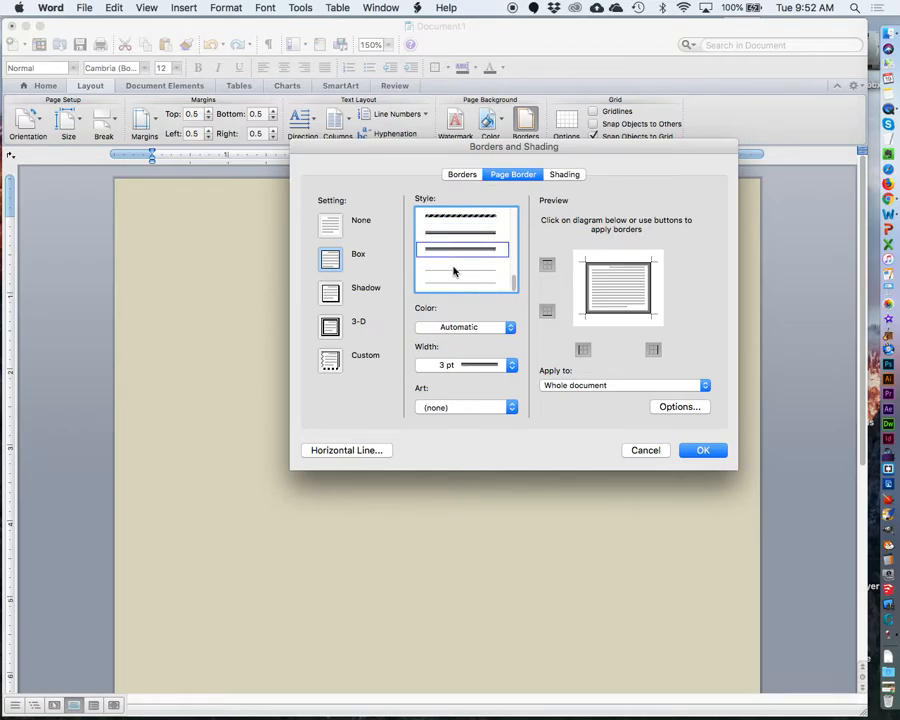
pyautogui.scroll(2, 453, 271)
pyautogui.scroll(3, 453, 270)
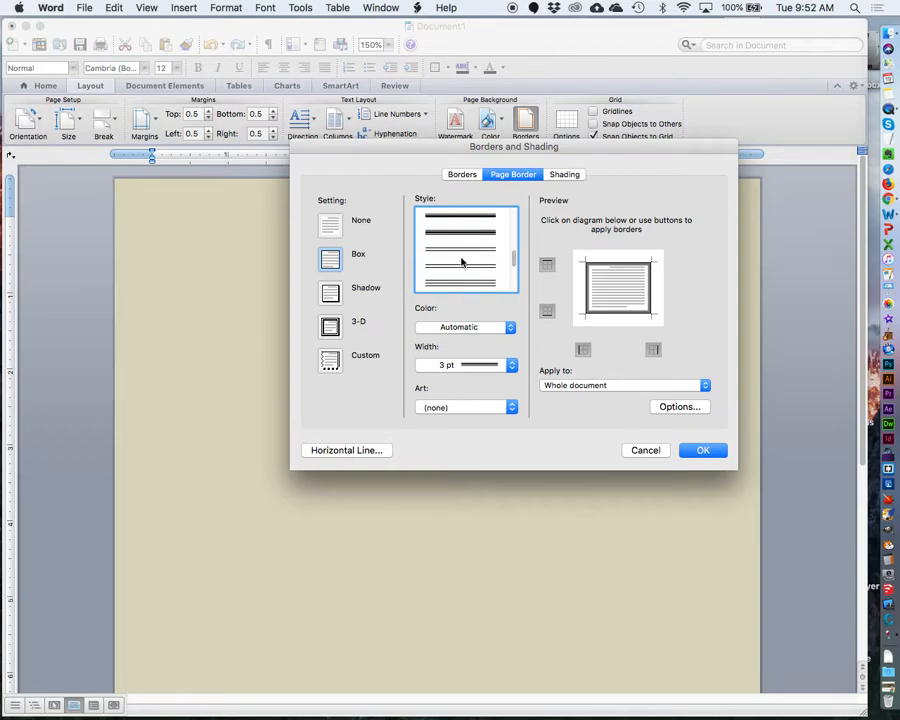
# Give the page border the double wavy line style and the red theme color.
pyautogui.click(457, 255)
pyautogui.scroll(-2, 458, 270)
pyautogui.click(457, 266)
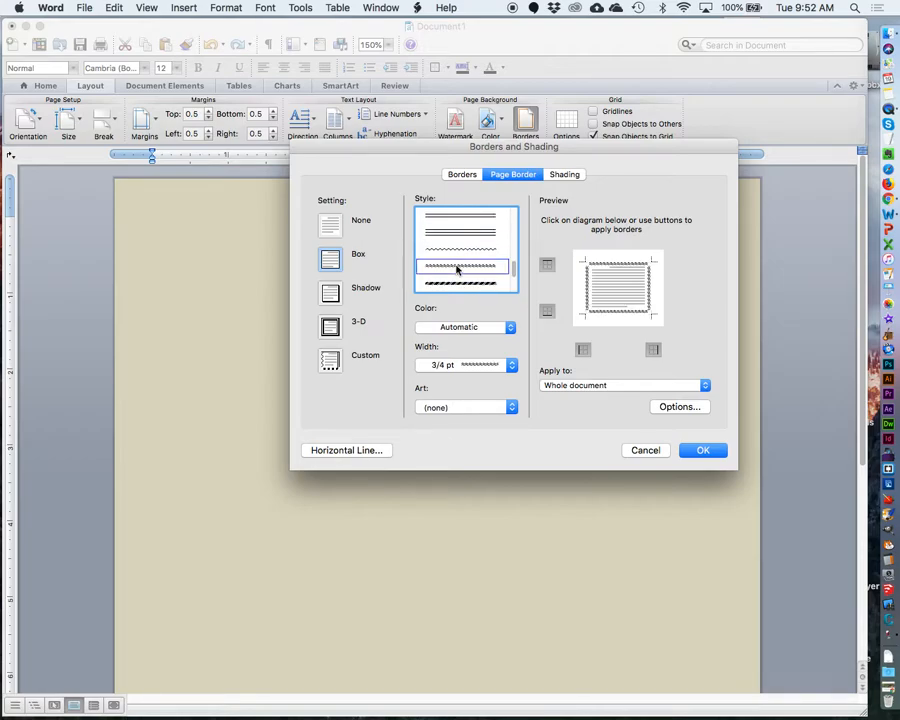
pyautogui.click(490, 328)
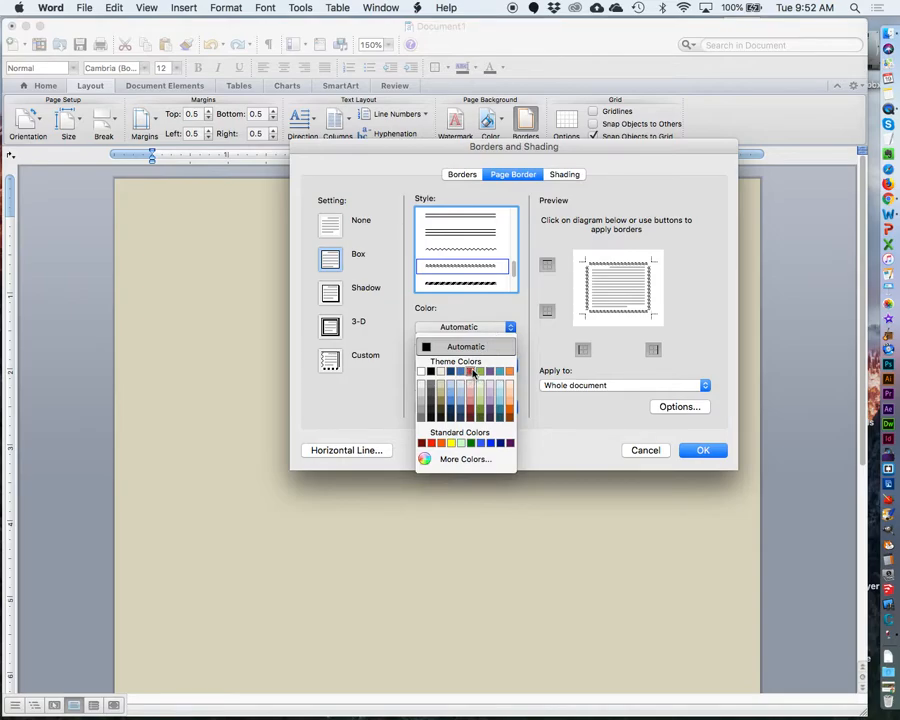
pyautogui.click(472, 372)
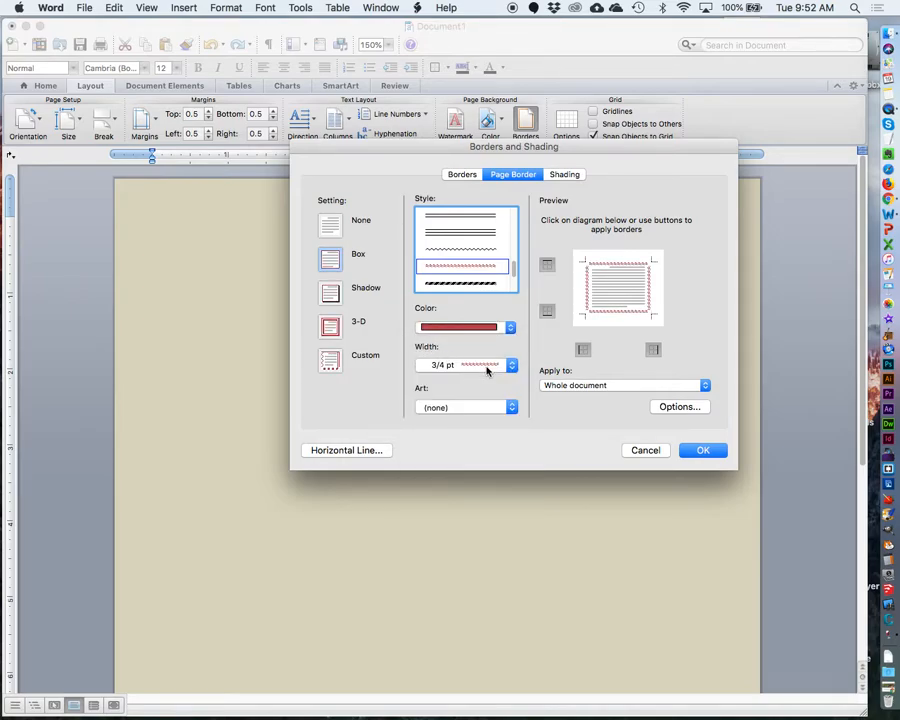
# Keep the border width at 3/4 pt with no art, and apply the page border to the whole document.
pyautogui.click(487, 366)
pyautogui.click(487, 368)
pyautogui.click(483, 407)
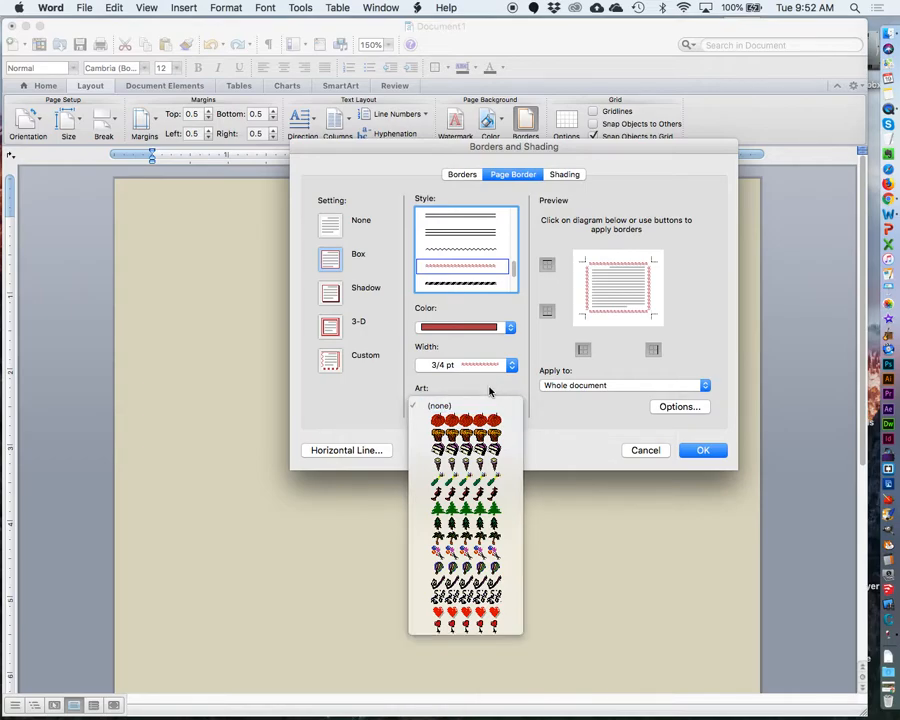
pyautogui.click(489, 392)
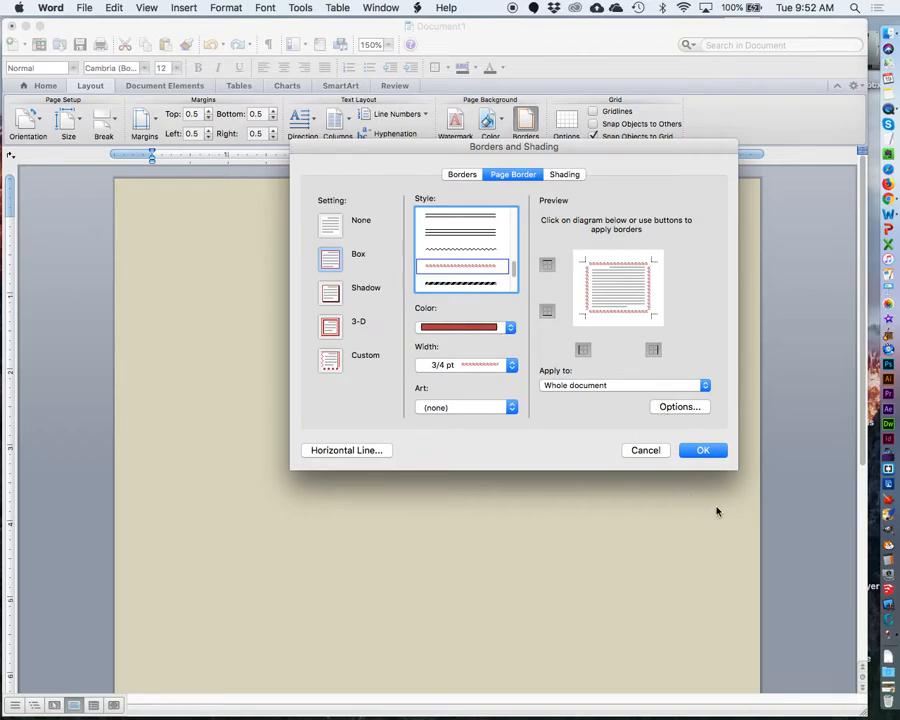
pyautogui.click(699, 450)
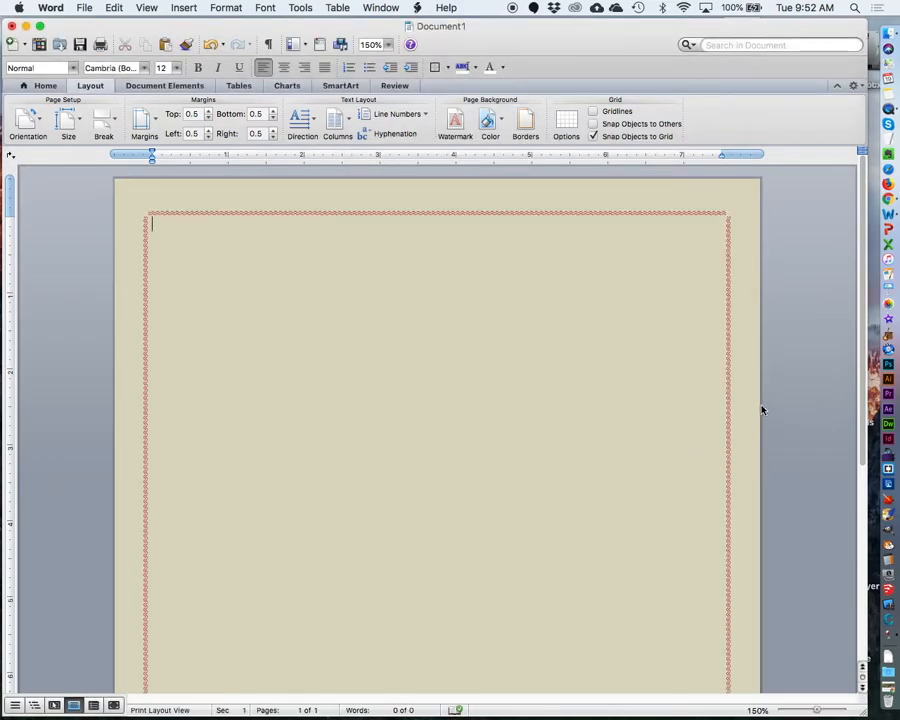
pyautogui.scroll(-5, 742, 406)
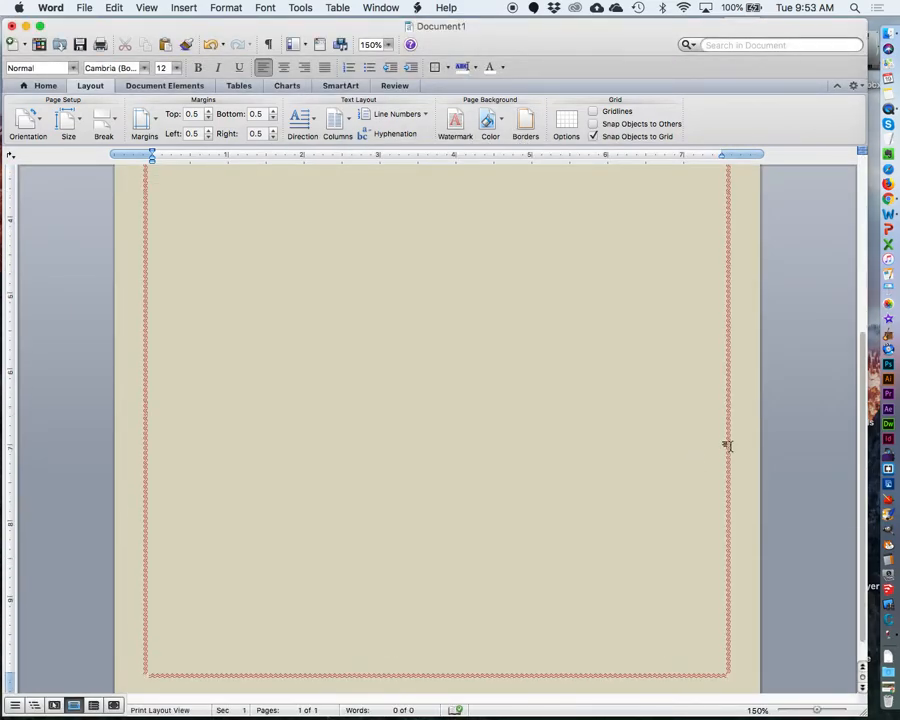
pyautogui.scroll(5, 727, 446)
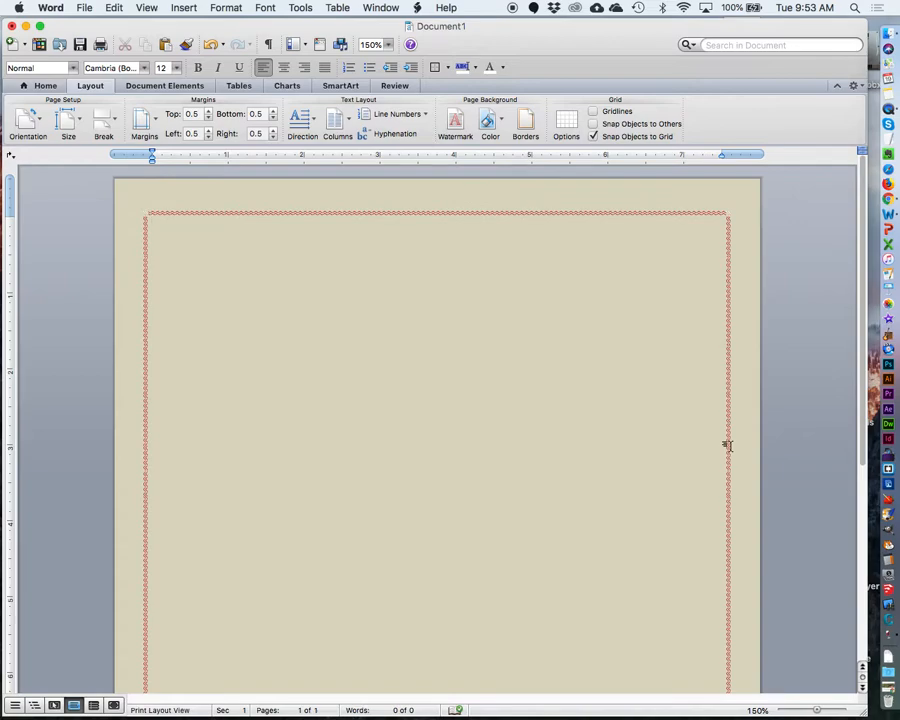
# Start saving the document as a Word Document with the file name Poster.docx.
pyautogui.moveTo(625, 35); pyautogui.dragTo(641, 33)
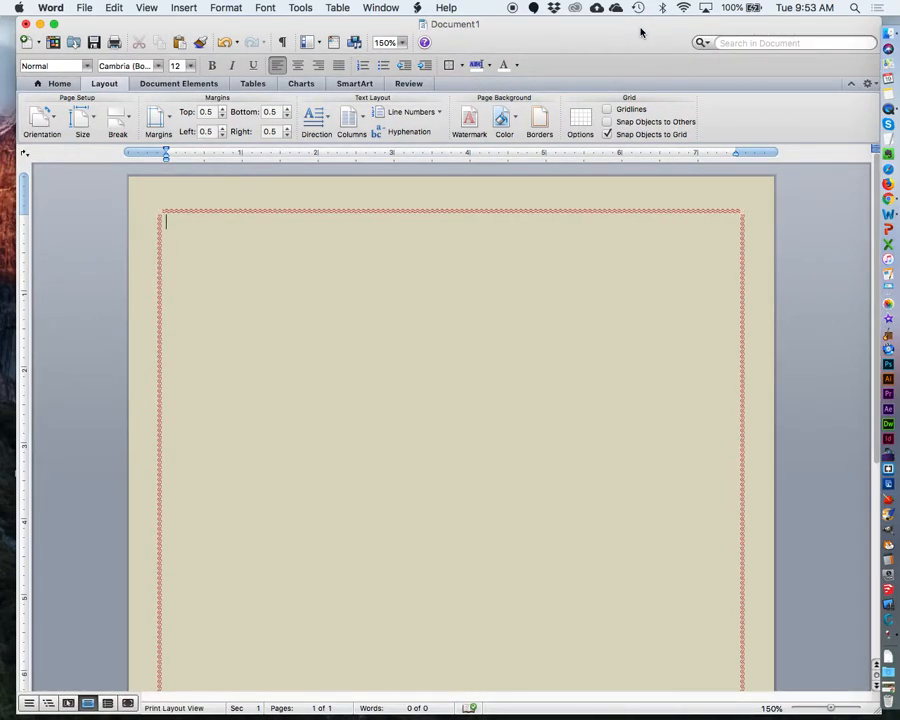
pyautogui.click(83, 6)
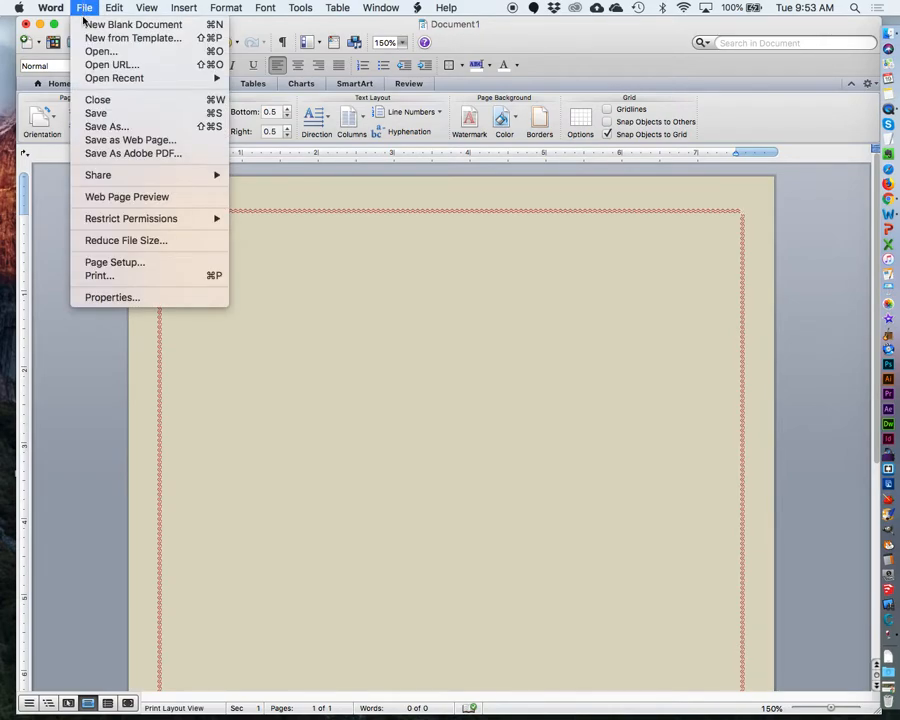
pyautogui.click(88, 113)
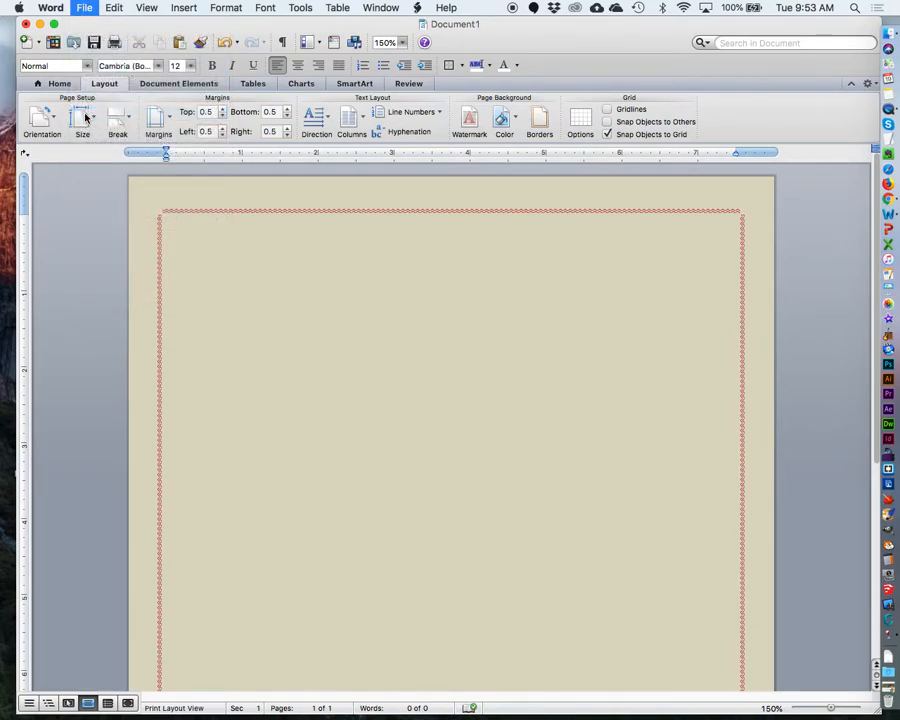
pyautogui.write('Poster.docx')
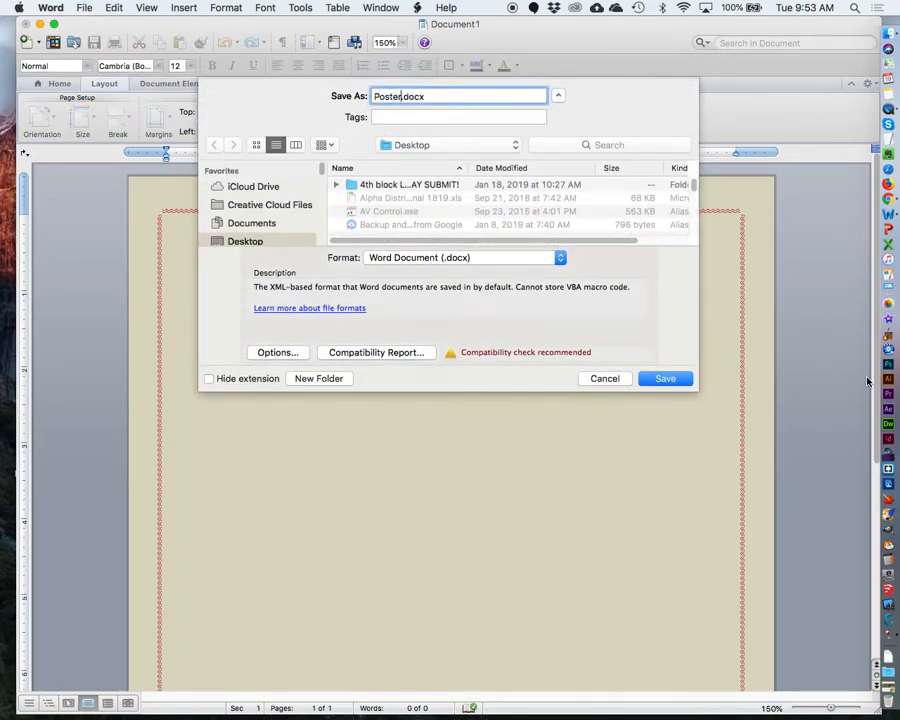
# Save the file in a subfolder of the RioCompLit2019 folder on the Desktop.
pyautogui.scroll(-10, 497, 192)
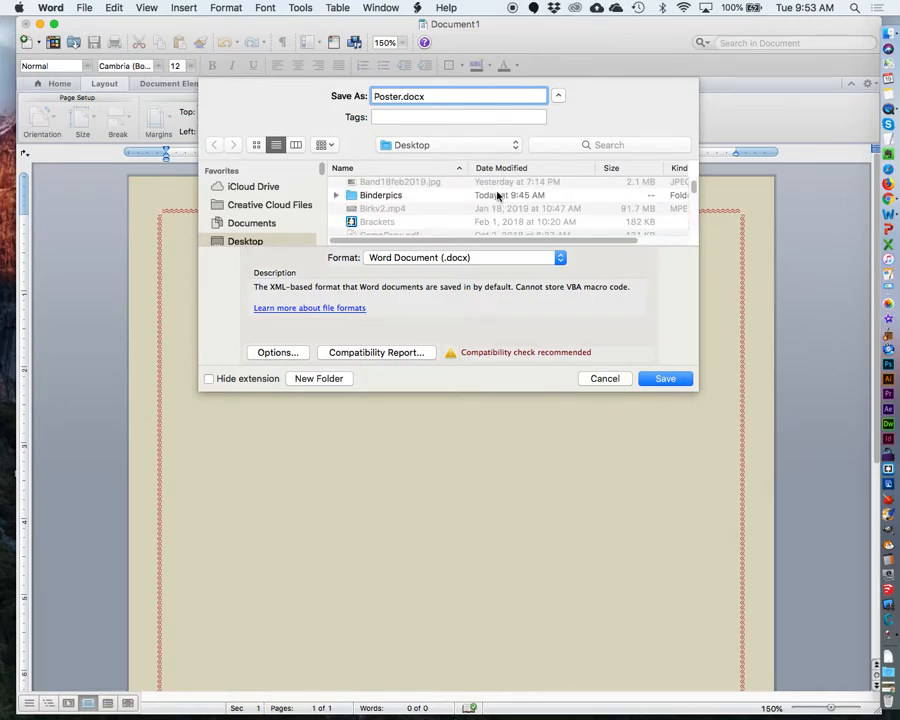
pyautogui.scroll(-3, 497, 195)
pyautogui.scroll(-5, 497, 195)
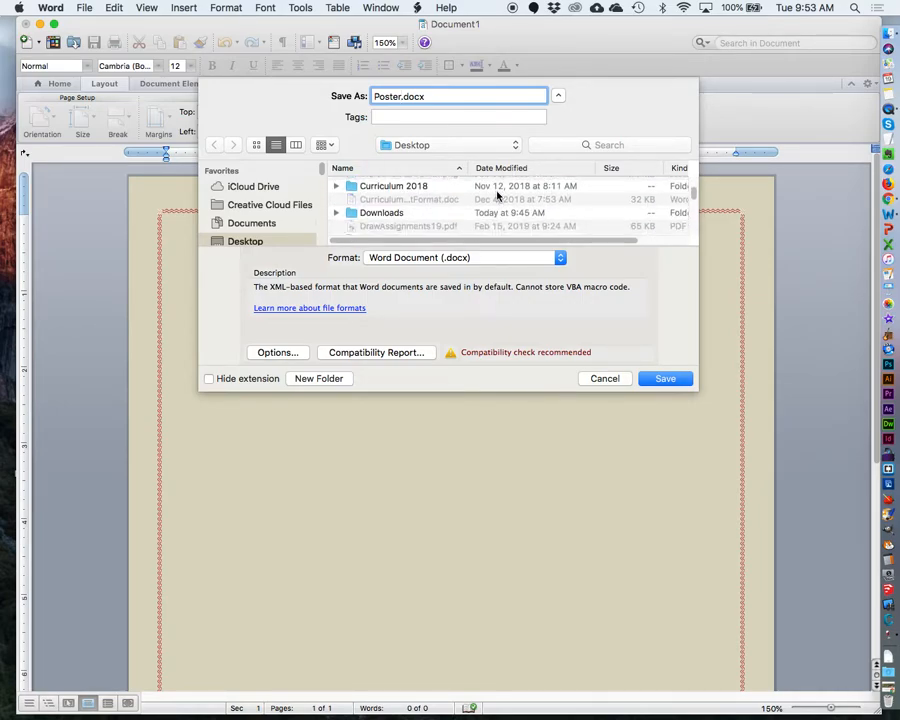
pyautogui.scroll(-15, 497, 197)
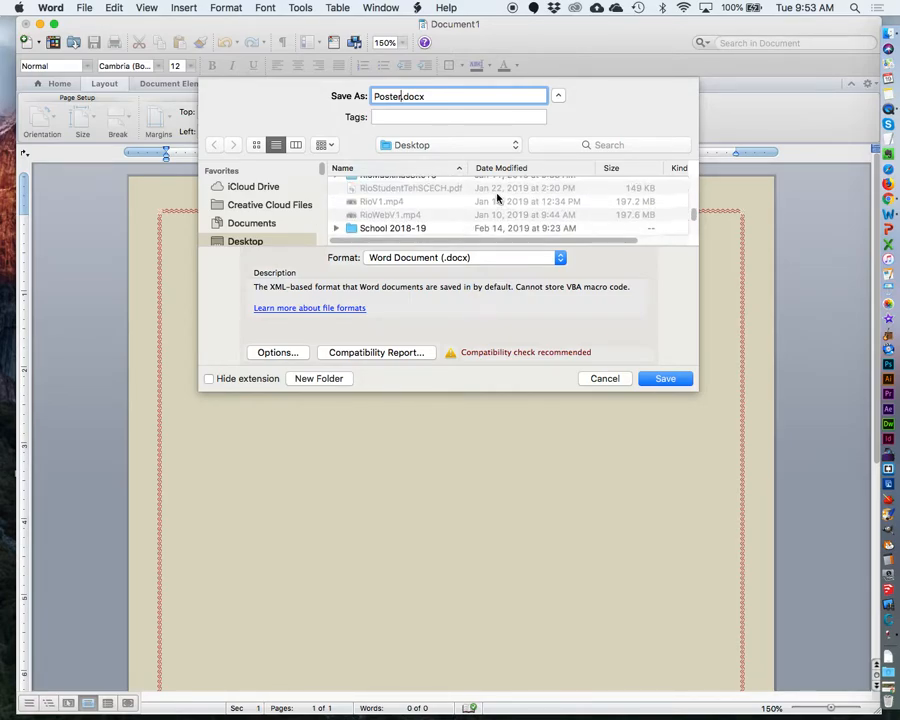
pyautogui.scroll(3, 497, 197)
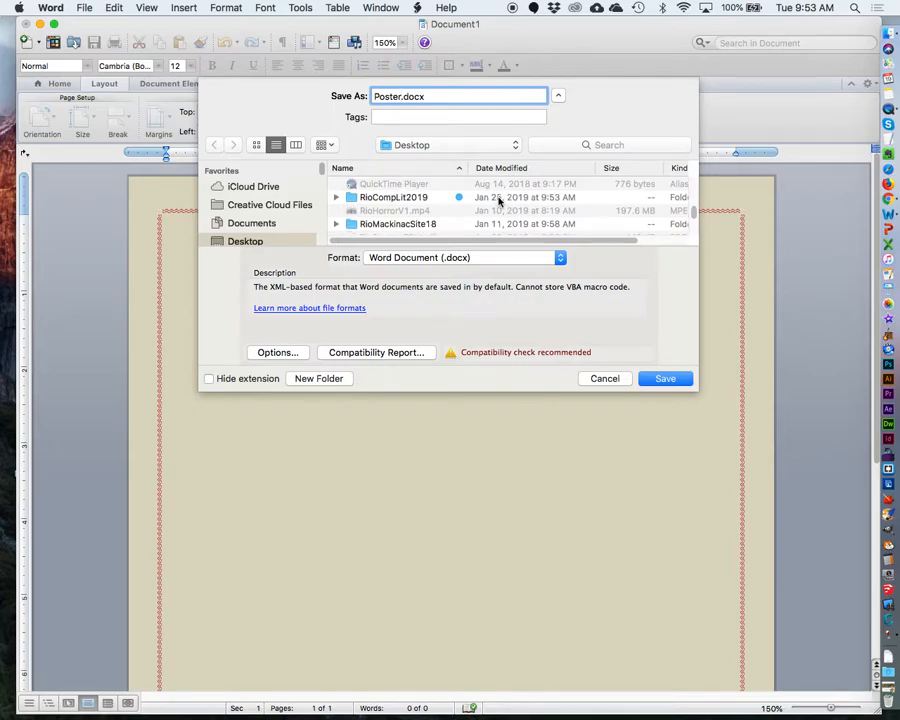
pyautogui.doubleClick(406, 198)
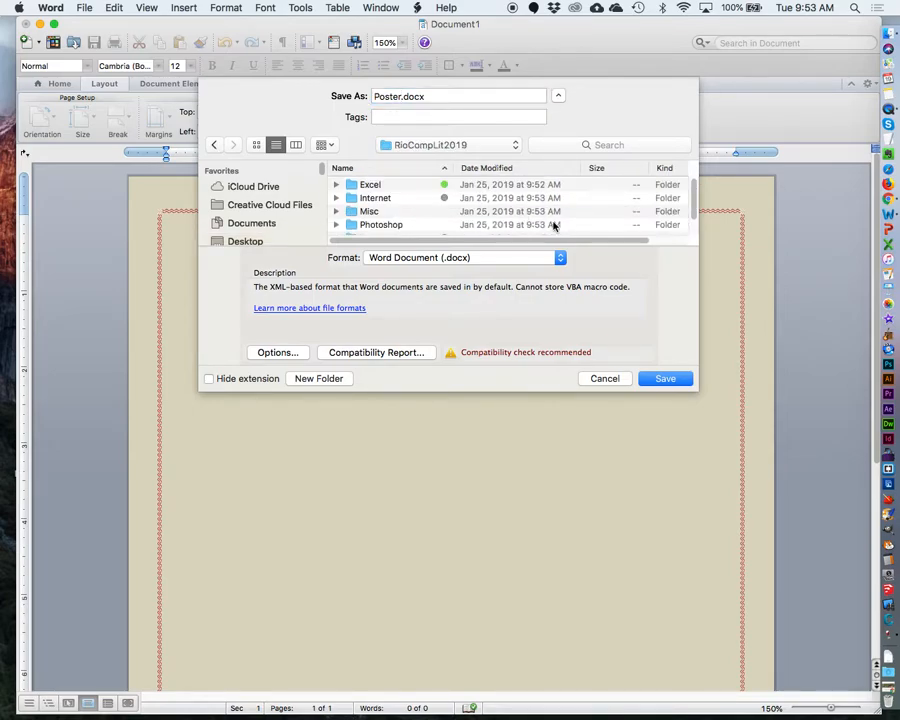
pyautogui.scroll(-2, 424, 220)
pyautogui.click(383, 229)
pyautogui.doubleClick(383, 229)
pyautogui.click(668, 381)
pyautogui.click(668, 381)
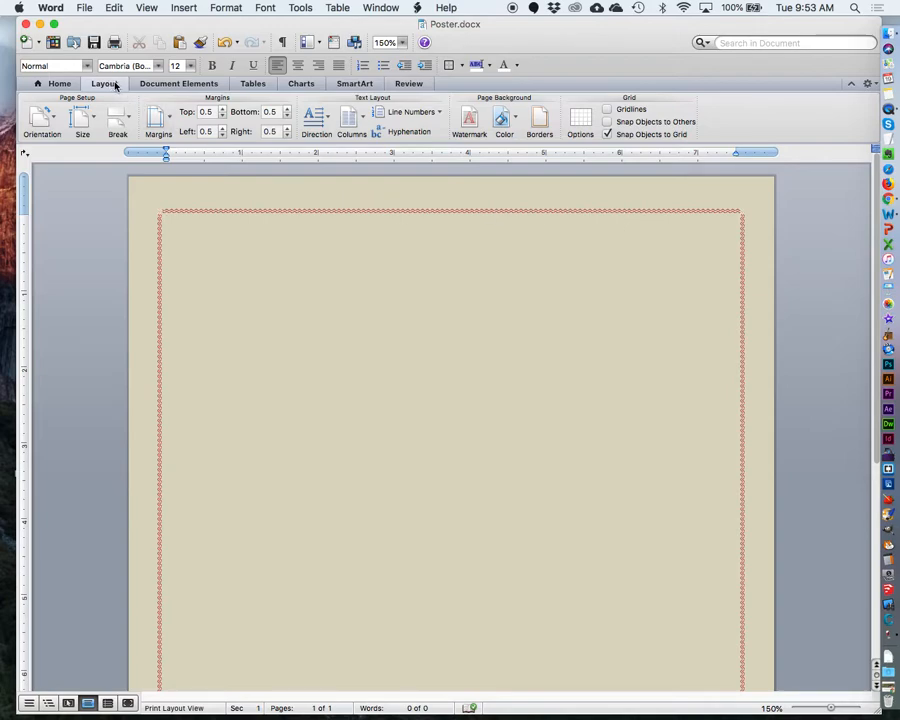
# Look through the SmartArt graphics, the text effects gallery and the paragraph styles available for the poster.
pyautogui.click(354, 84)
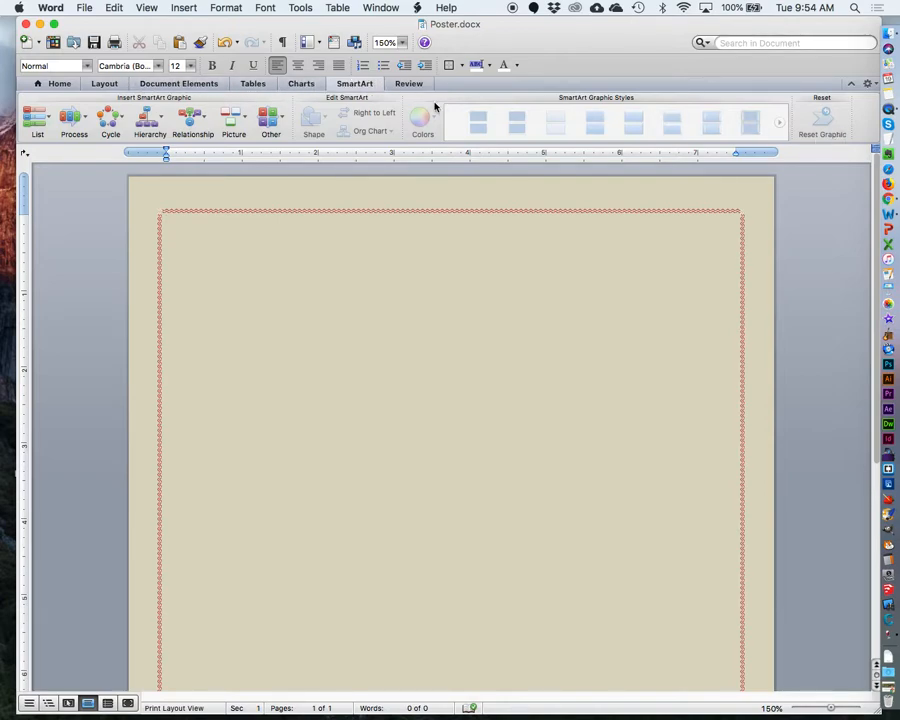
pyautogui.click(57, 84)
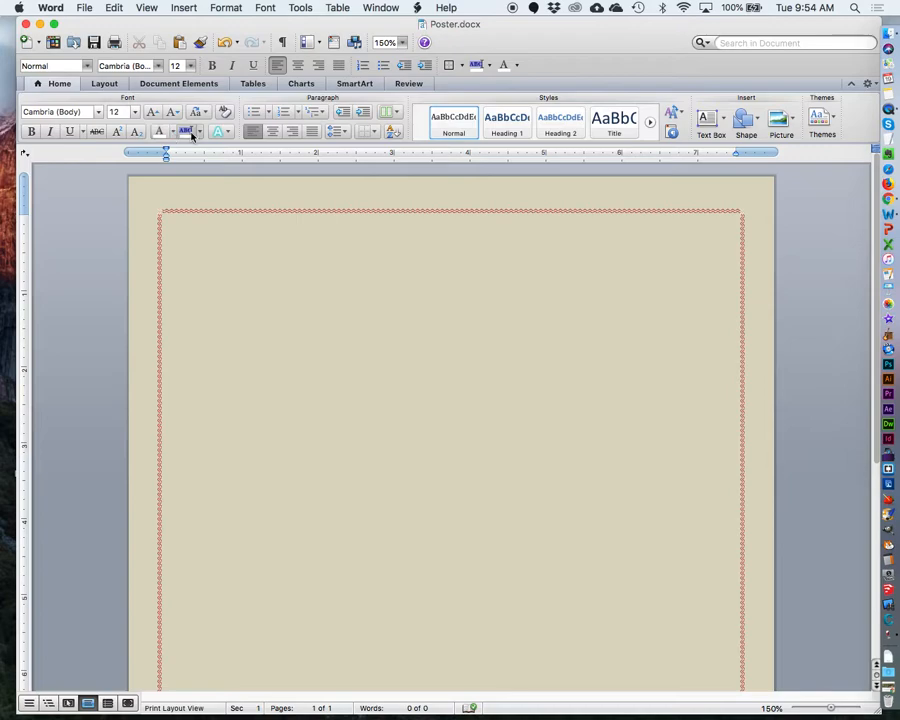
pyautogui.click(228, 136)
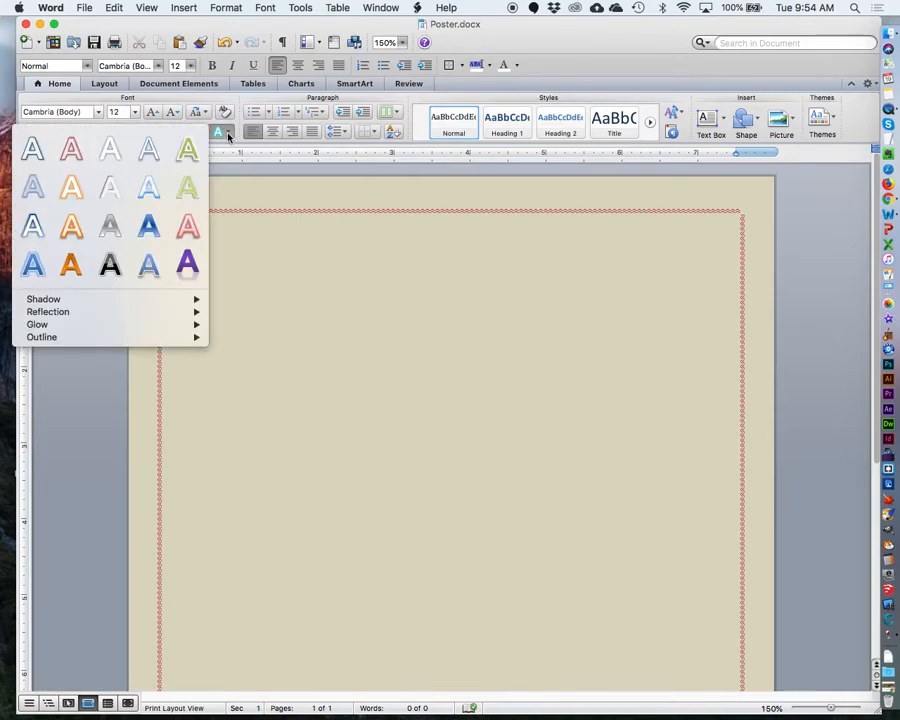
pyautogui.click(228, 136)
pyautogui.click(228, 136)
pyautogui.click(228, 136)
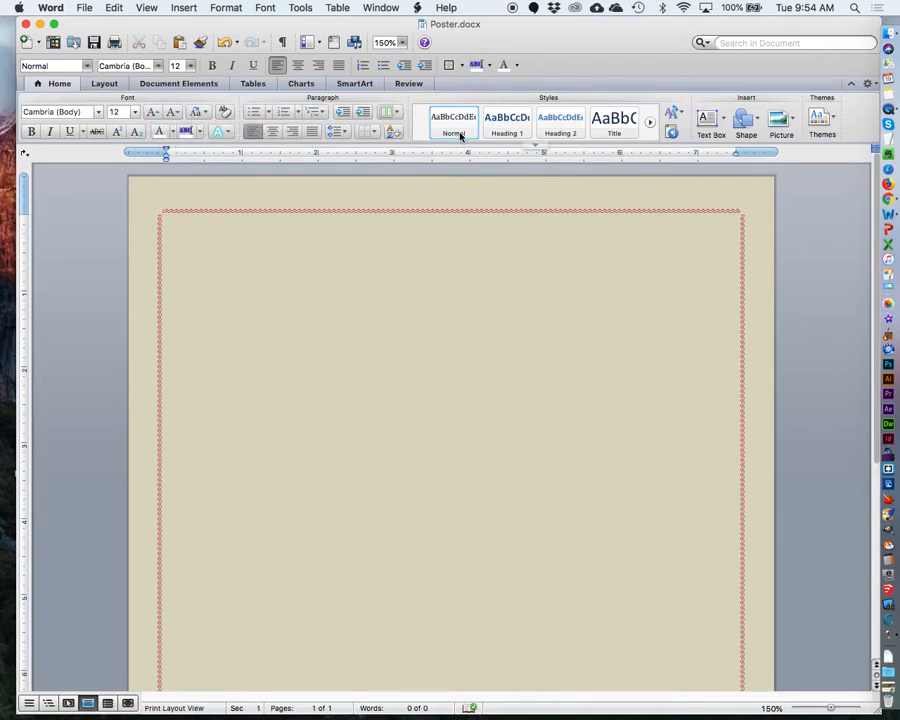
pyautogui.click(649, 122)
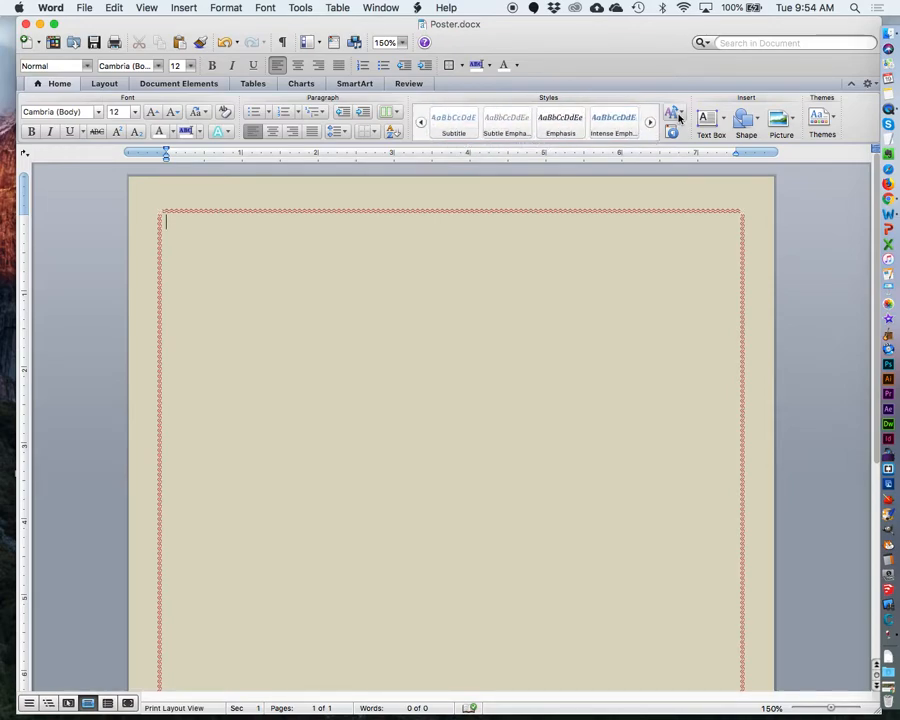
pyautogui.click(676, 115)
pyautogui.click(678, 118)
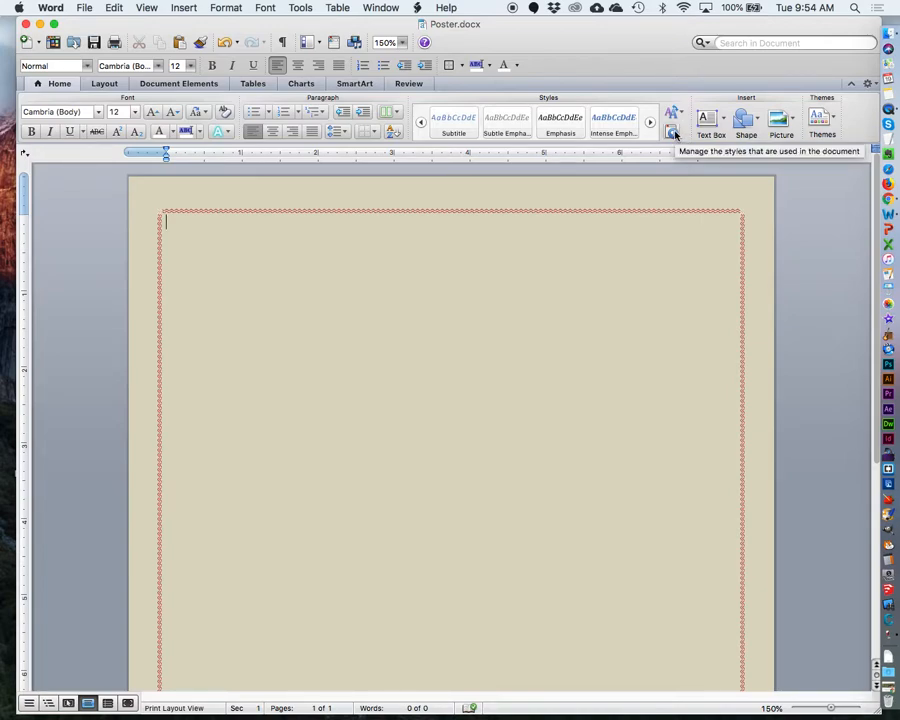
pyautogui.click(648, 122)
pyautogui.click(648, 122)
pyautogui.click(421, 122)
pyautogui.click(421, 122)
pyautogui.click(421, 122)
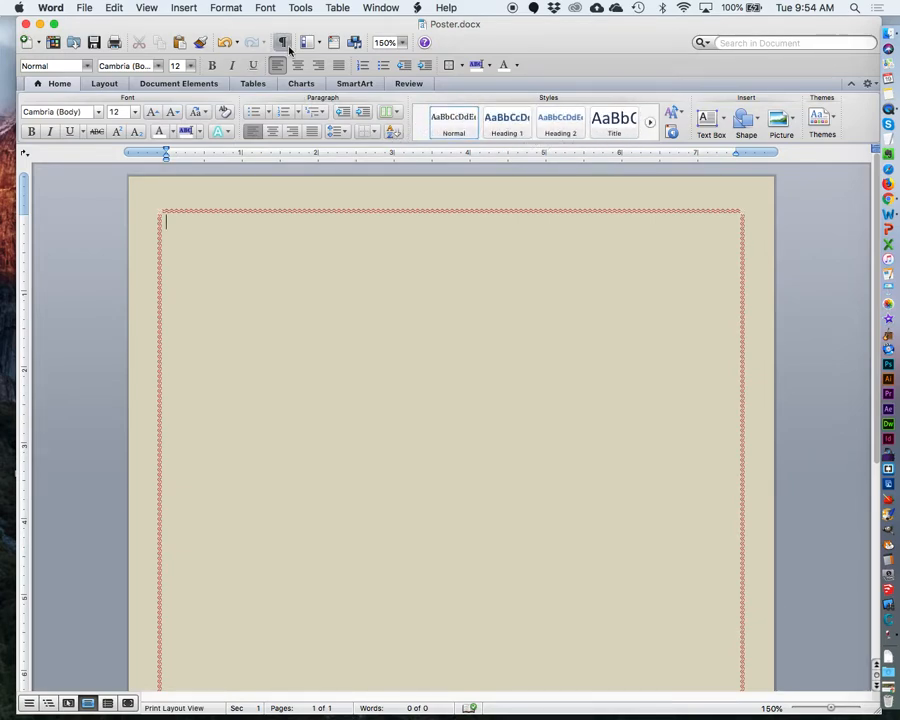
pyautogui.moveTo(290, 22); pyautogui.dragTo(297, 25)
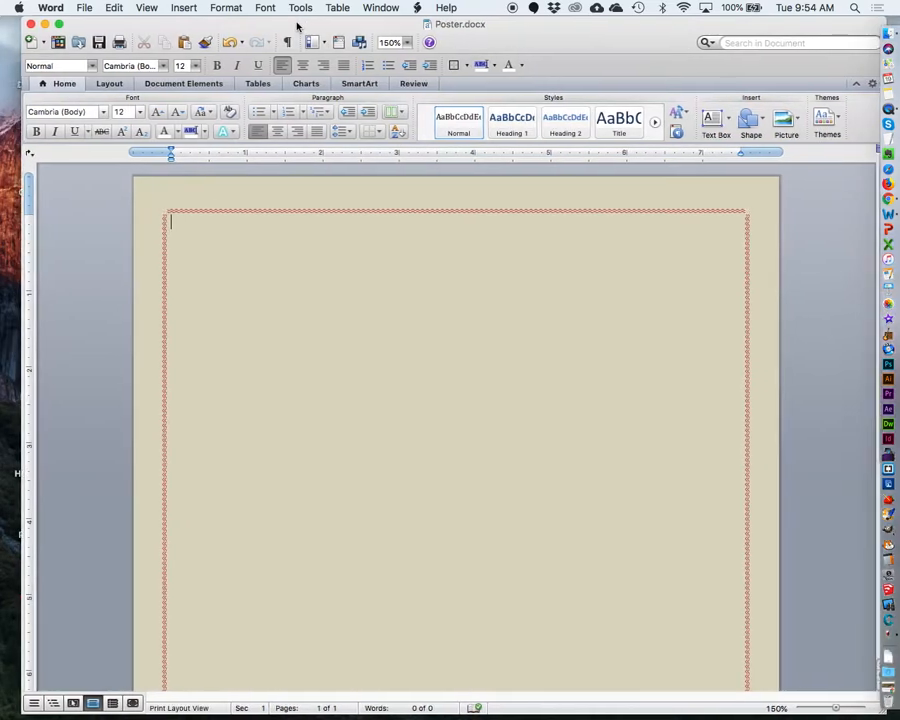
# Insert a WordArt title on the page with the text "Binder Park Zoo".
pyautogui.click(175, 6)
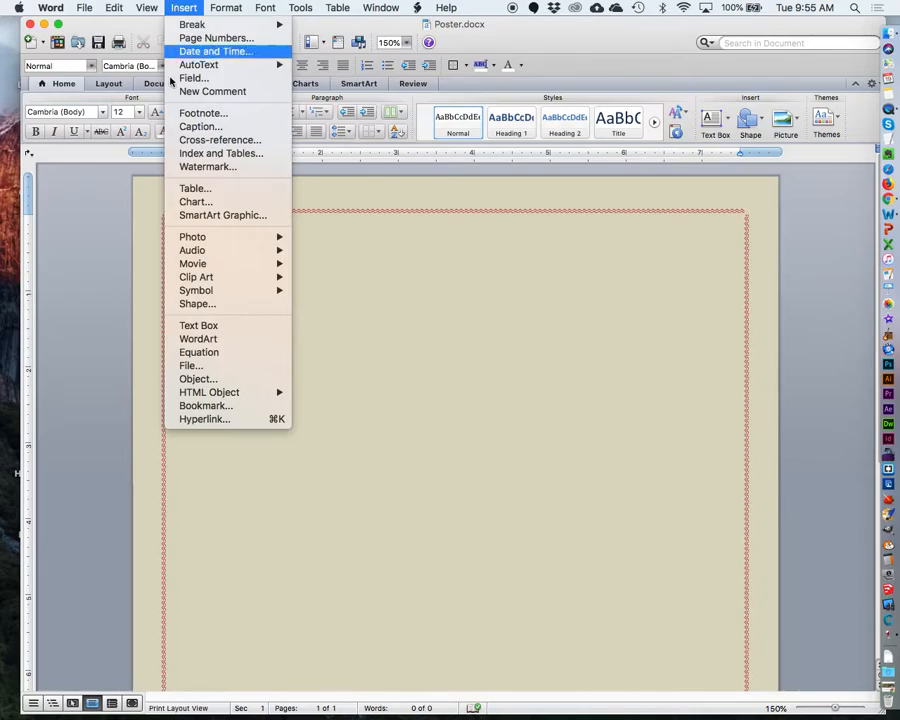
pyautogui.click(183, 340)
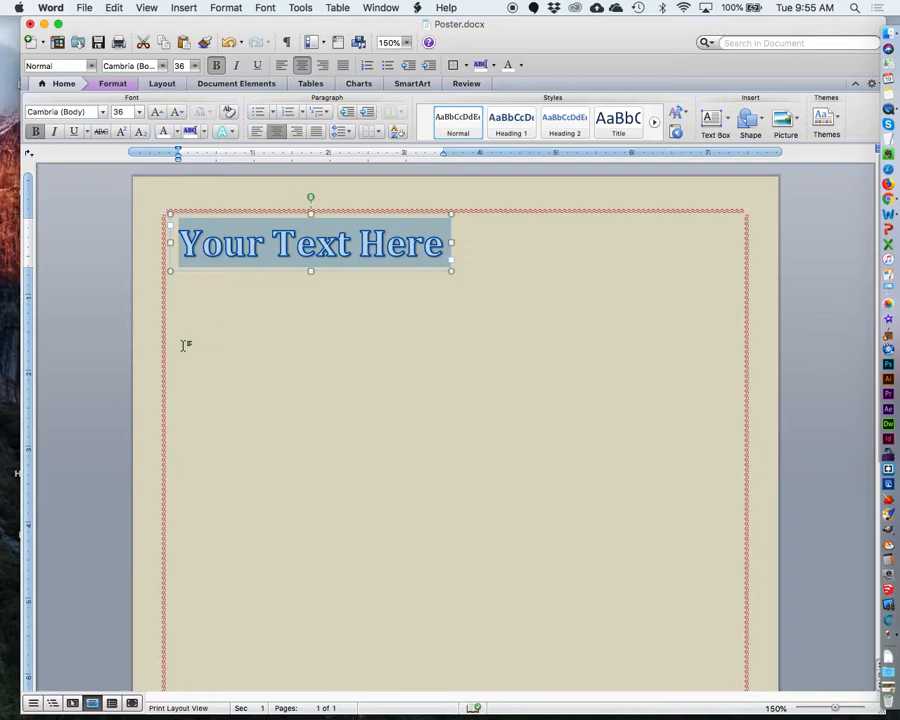
pyautogui.write('B')
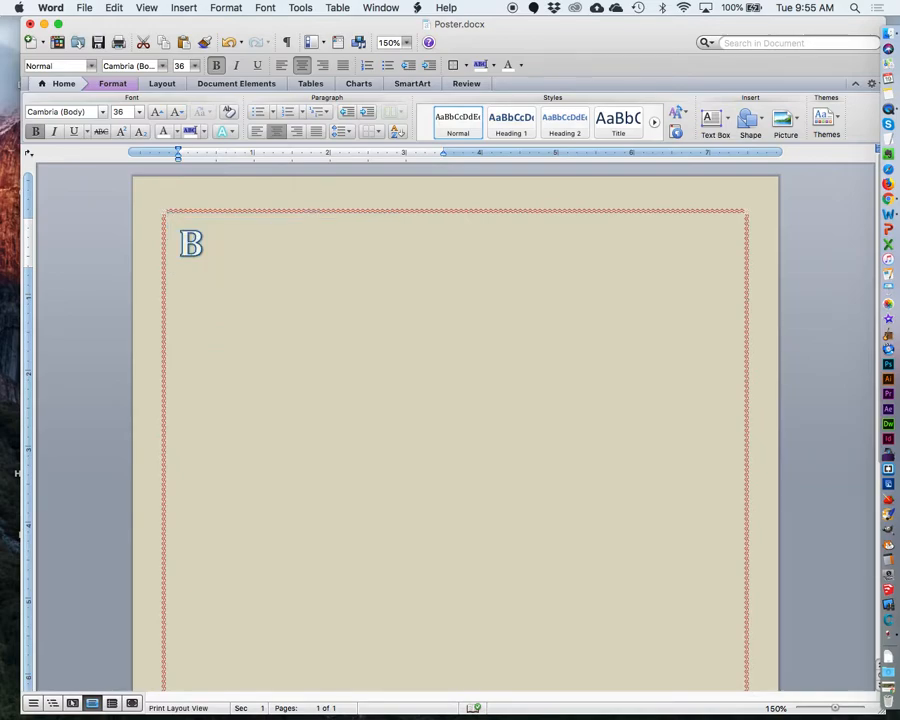
pyautogui.write('inder Park Zoo')
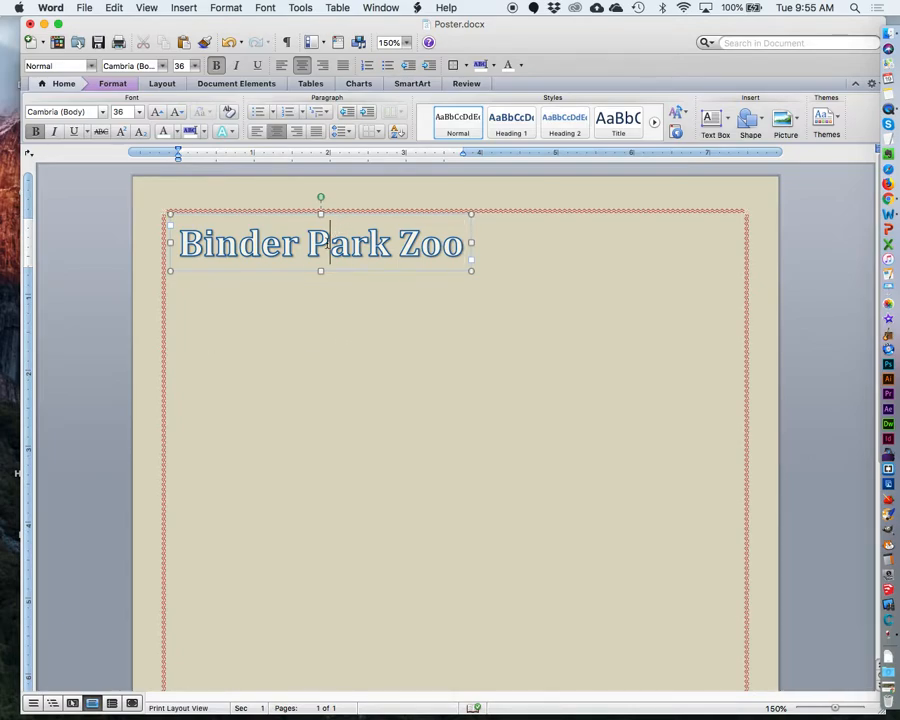
pyautogui.doubleClick(330, 243)
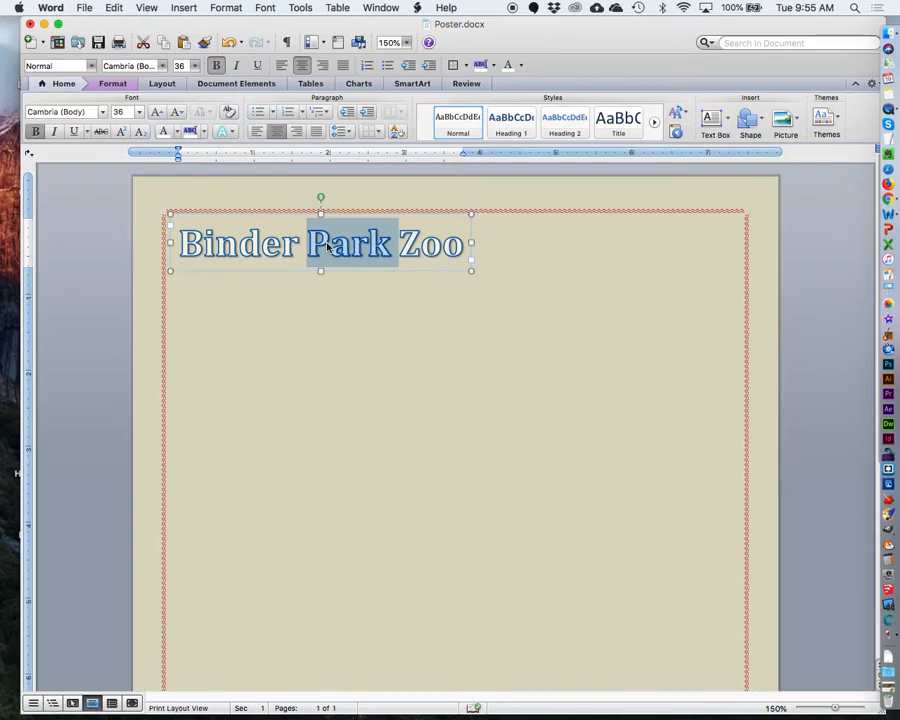
pyautogui.doubleClick(295, 243)
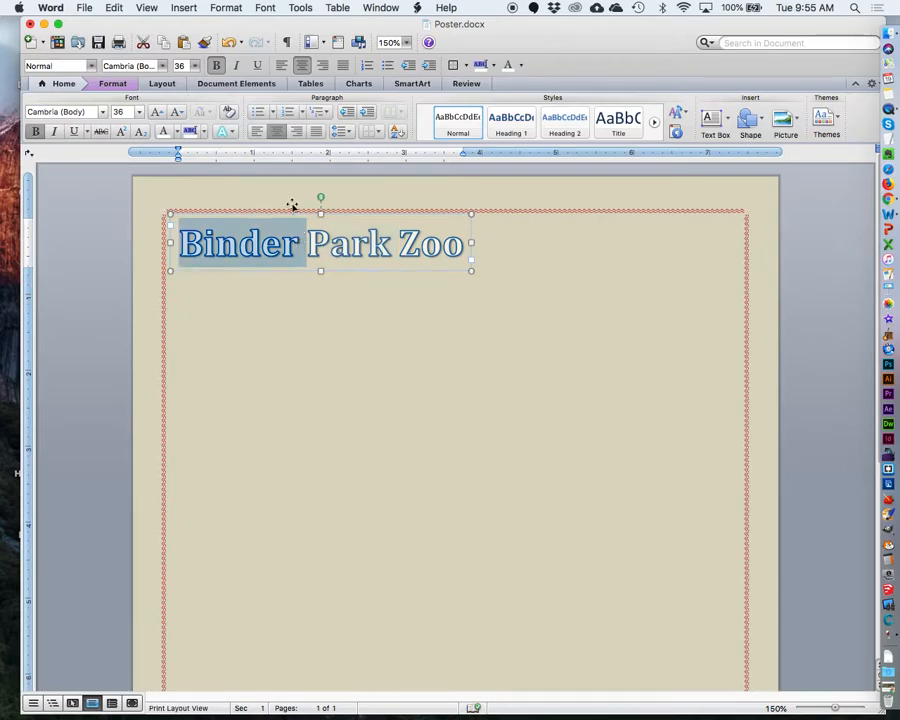
pyautogui.click(184, 8)
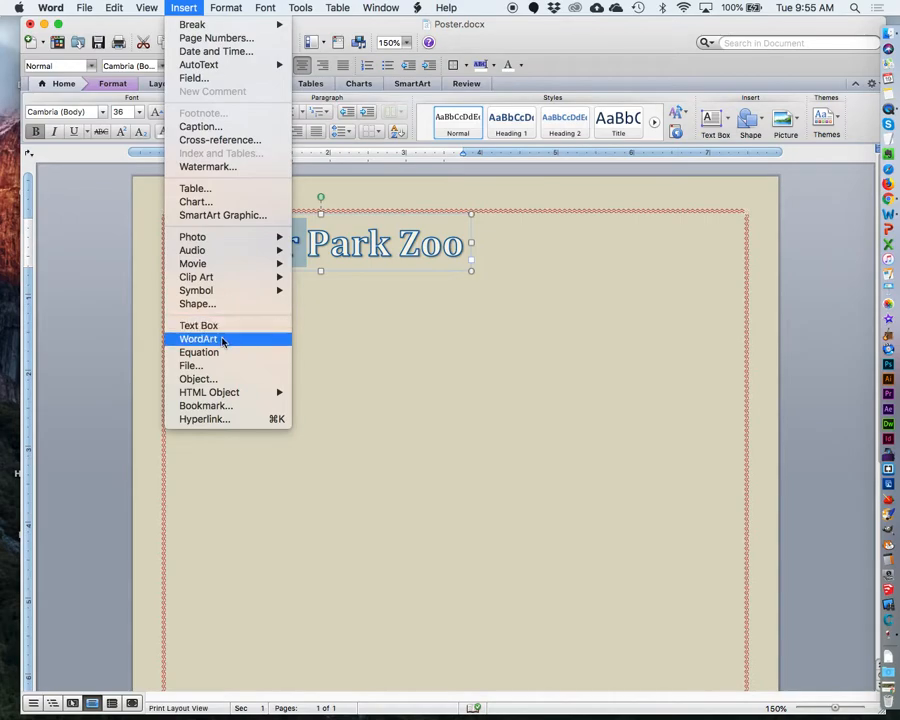
pyautogui.press('Escape')
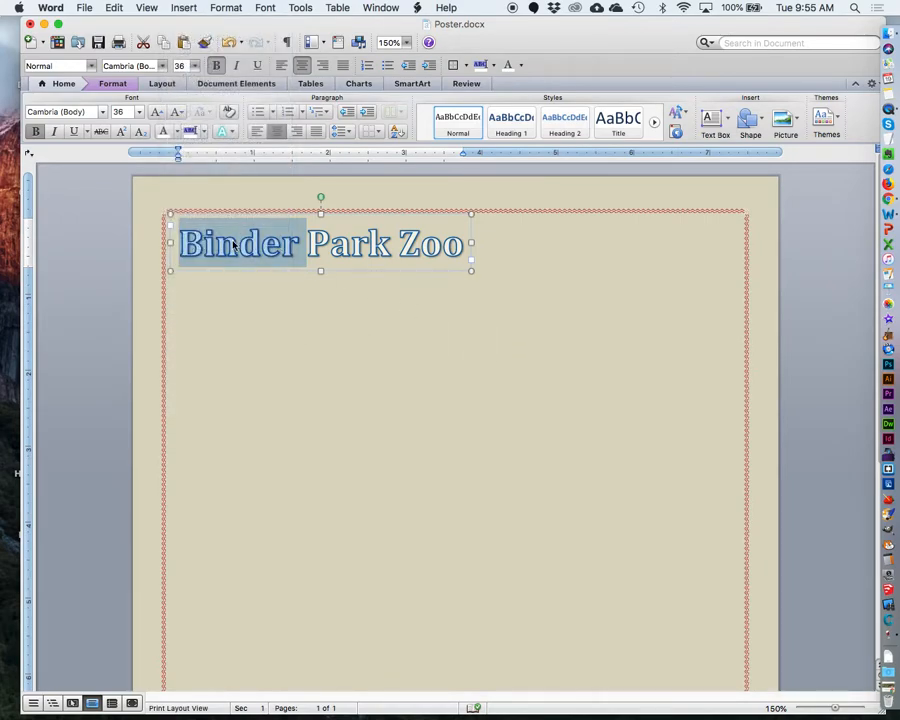
# Select the whole "Binder Park Zoo" text, open Format Text Effects for it, and move the dialog below the title.
pyautogui.moveTo(180, 243); pyautogui.dragTo(427, 210)
pyautogui.click(182, 7)
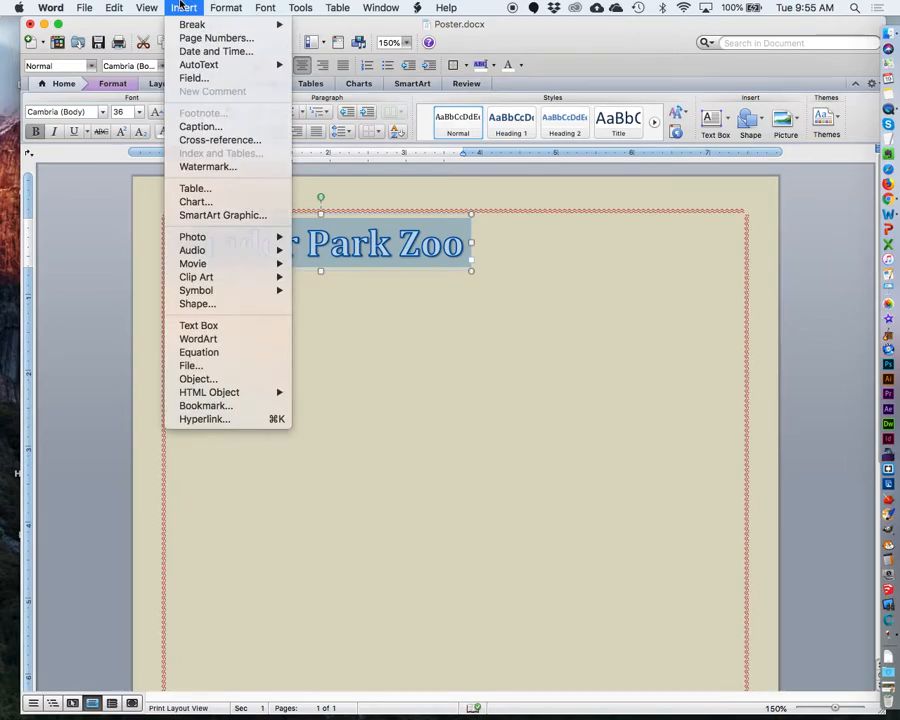
pyautogui.click(182, 7)
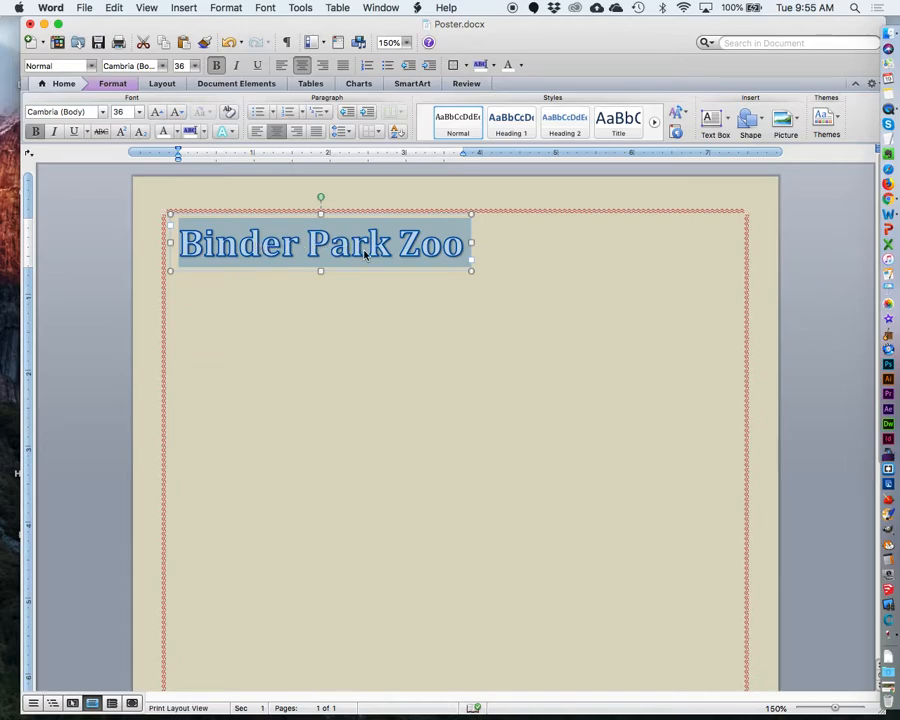
pyautogui.rightClick(354, 247)
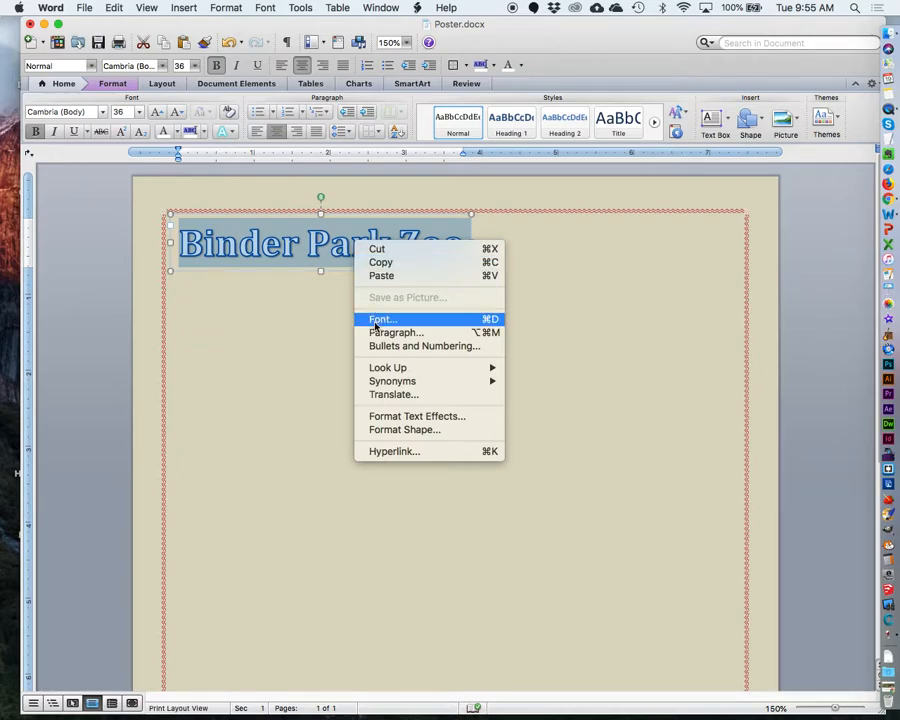
pyautogui.moveTo(390, 380)
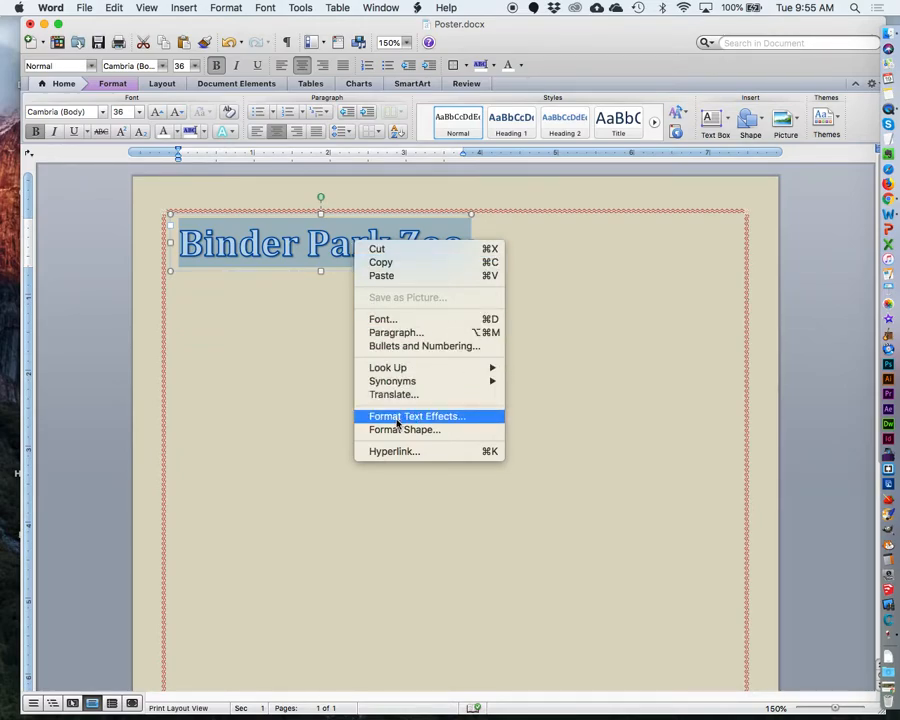
pyautogui.click(397, 421)
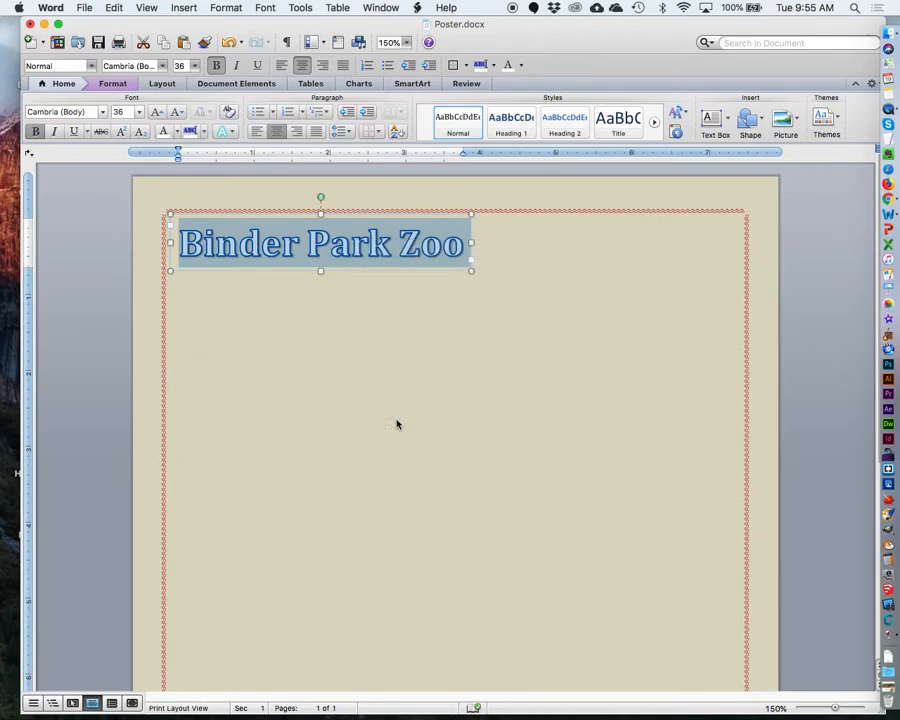
pyautogui.moveTo(202, 38); pyautogui.dragTo(350, 317)
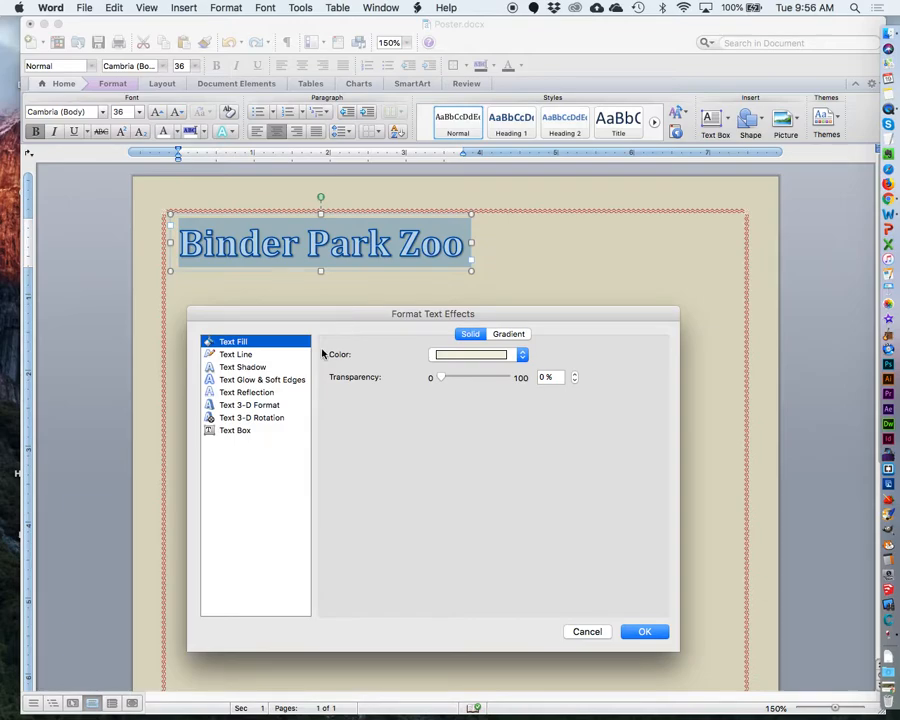
# Review the shadow, glow and soft edges, reflection, 3-D format and 3-D rotation settings of the title text.
pyautogui.click(243, 368)
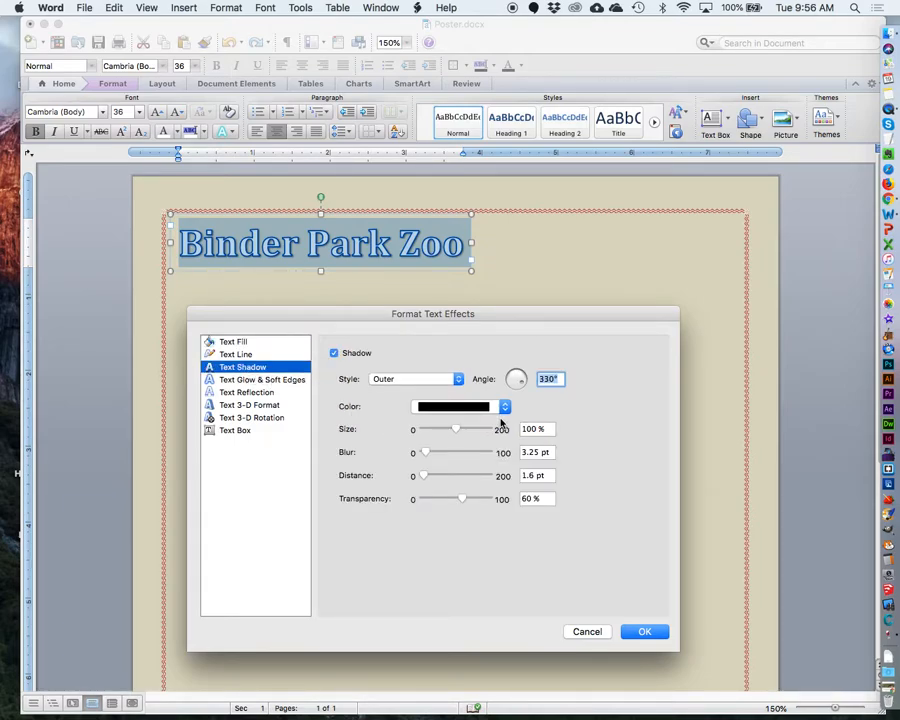
pyautogui.click(251, 383)
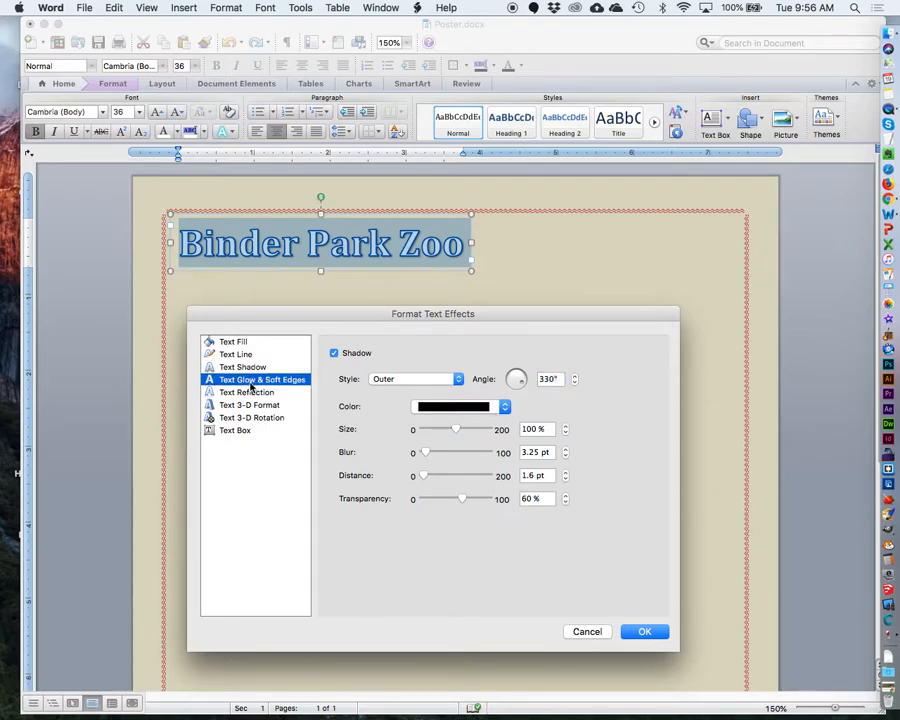
pyautogui.click(252, 393)
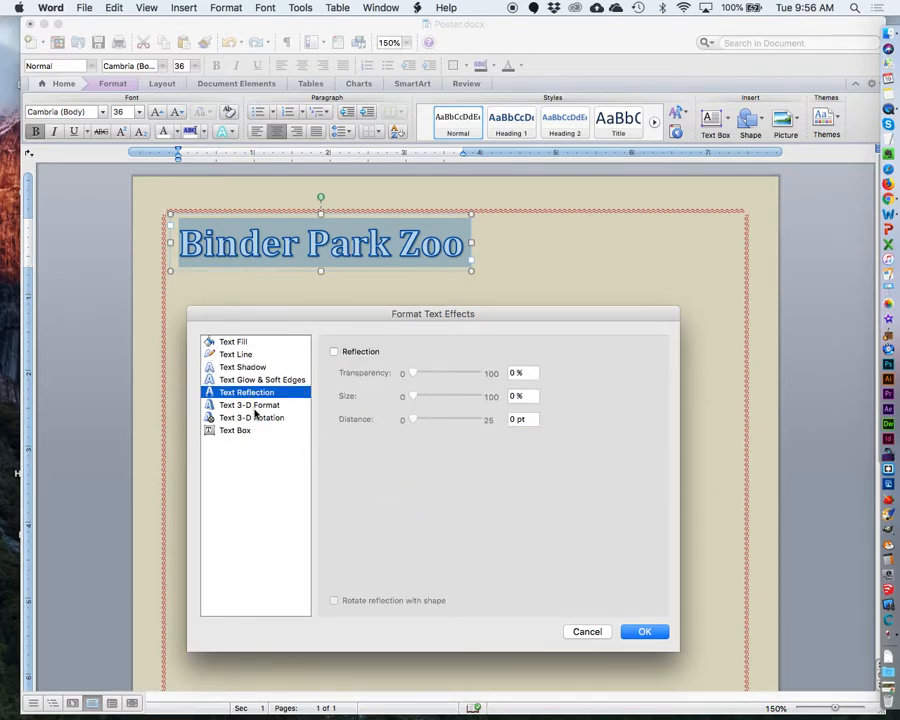
pyautogui.click(255, 407)
pyautogui.click(259, 419)
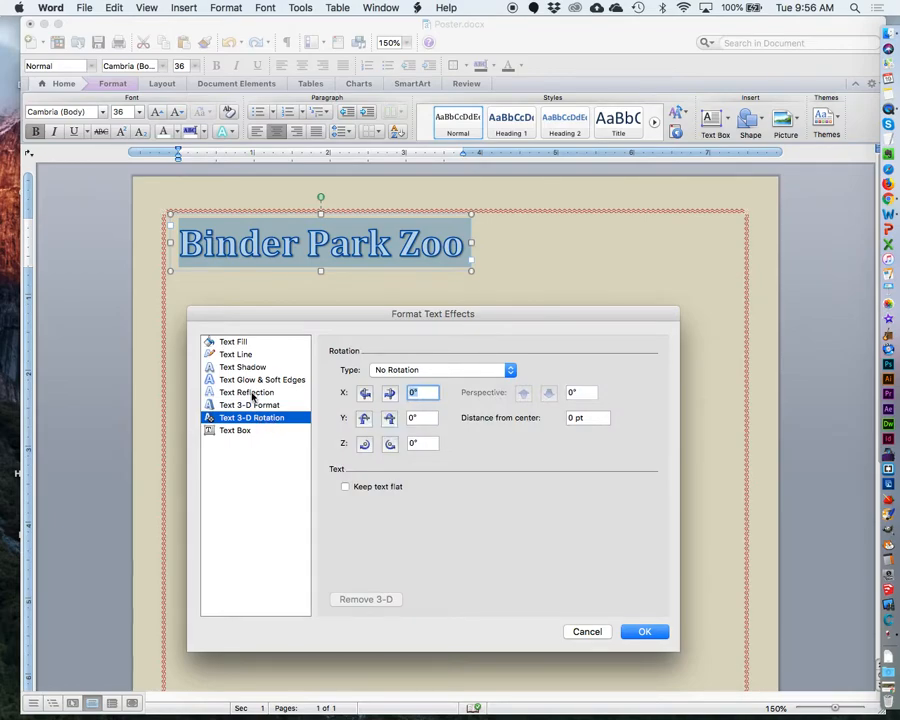
# Set the title text's outline to the solid red theme color.
pyautogui.click(240, 355)
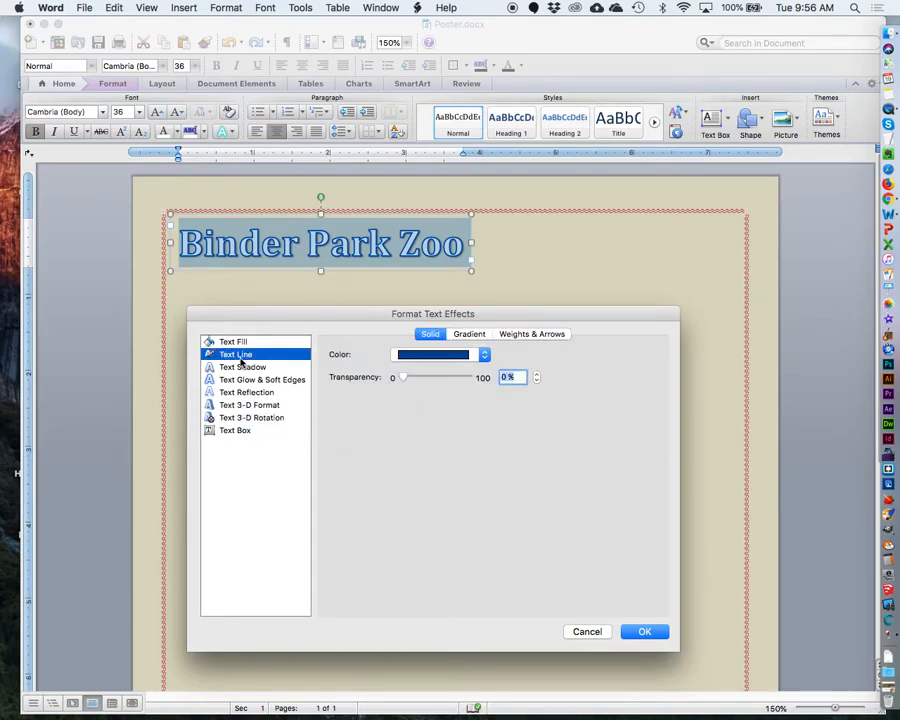
pyautogui.click(475, 356)
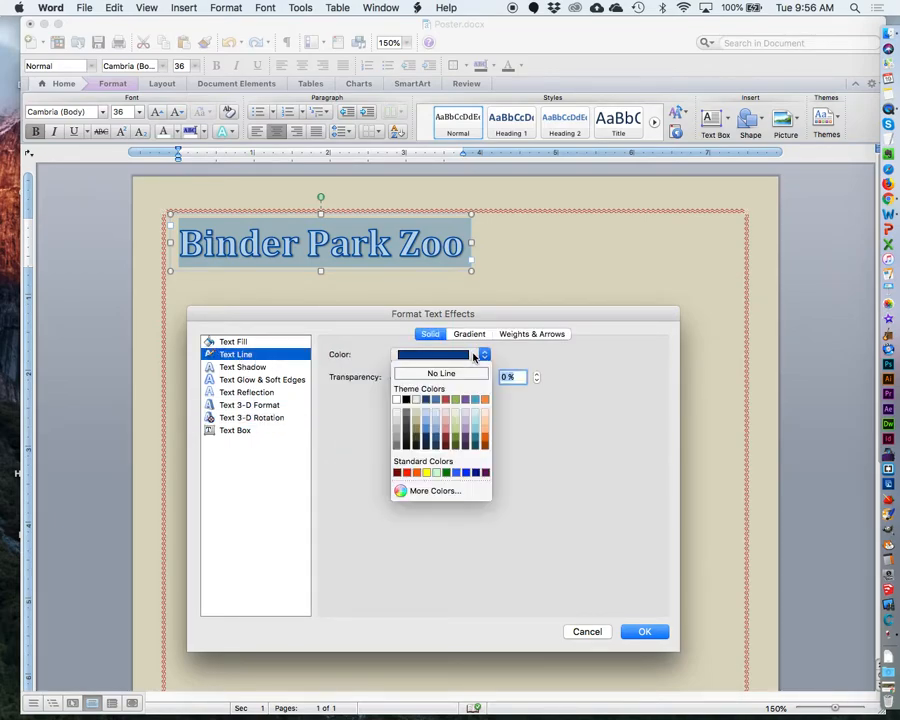
pyautogui.click(445, 401)
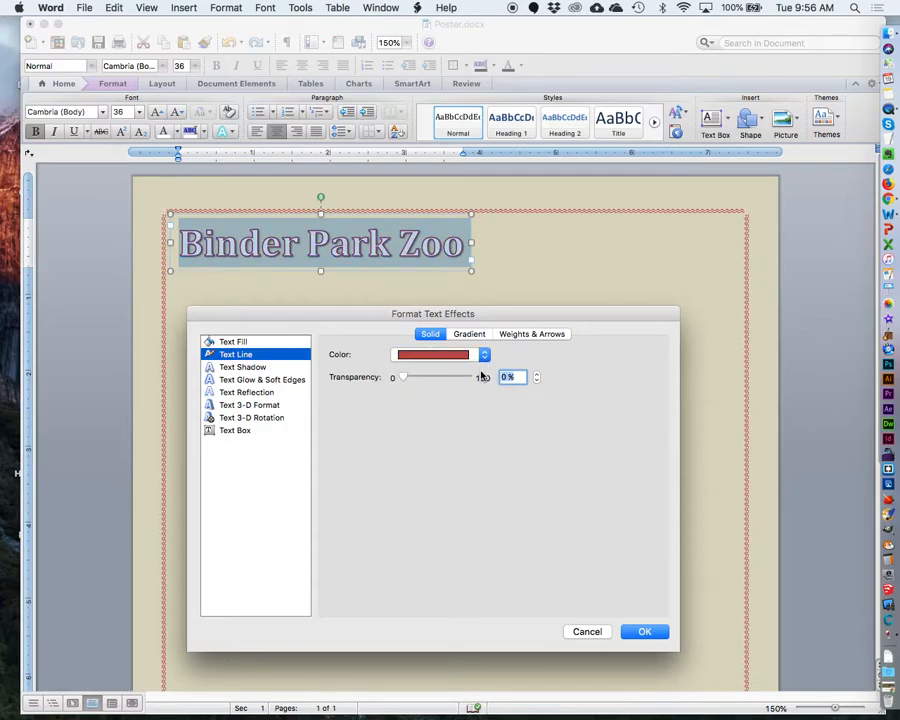
pyautogui.click(242, 344)
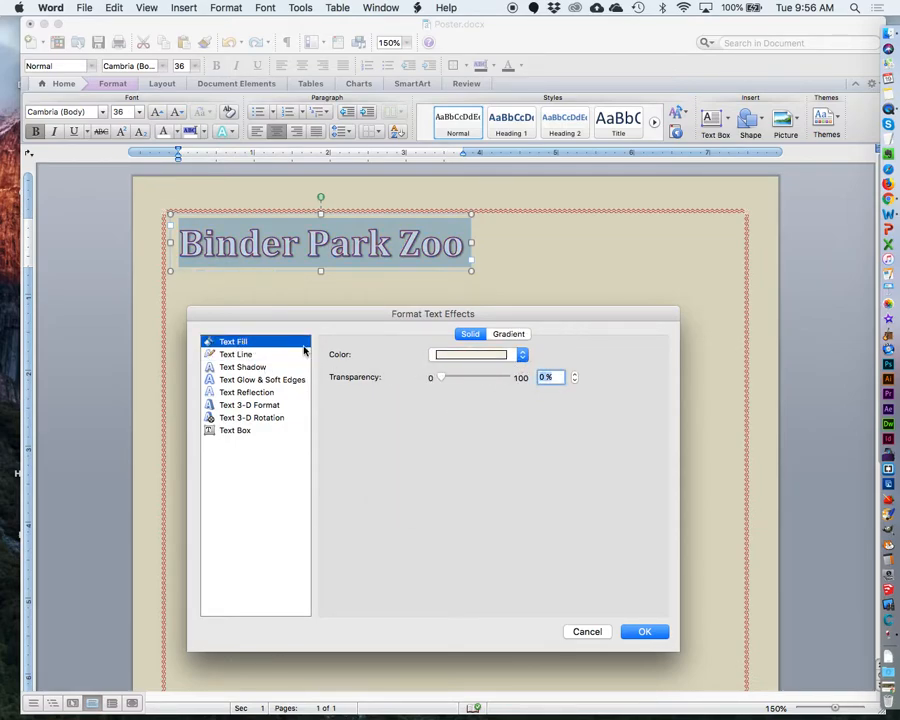
pyautogui.click(496, 357)
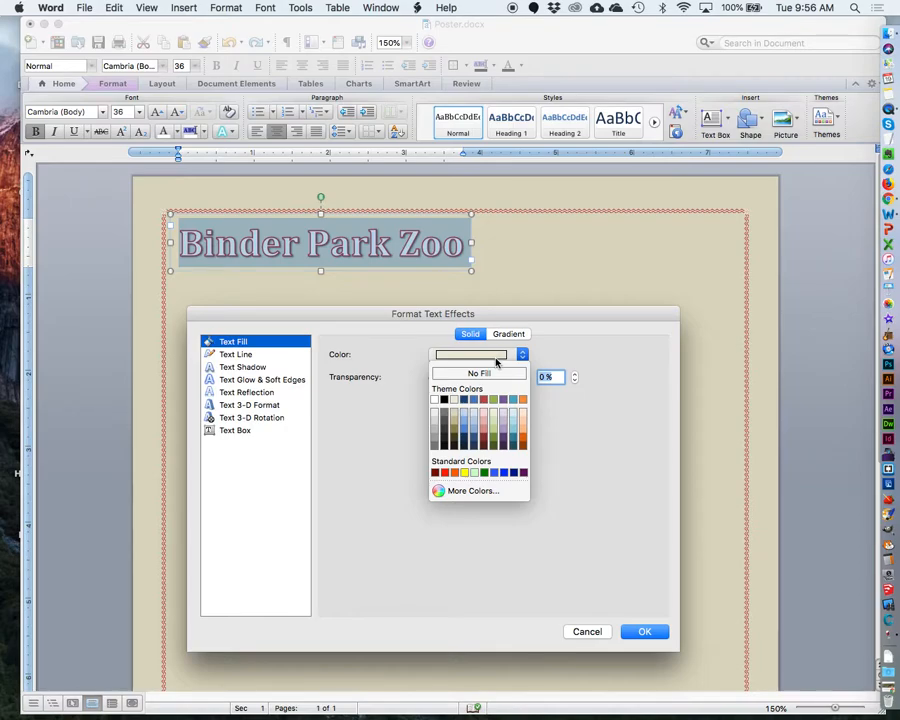
pyautogui.click(496, 360)
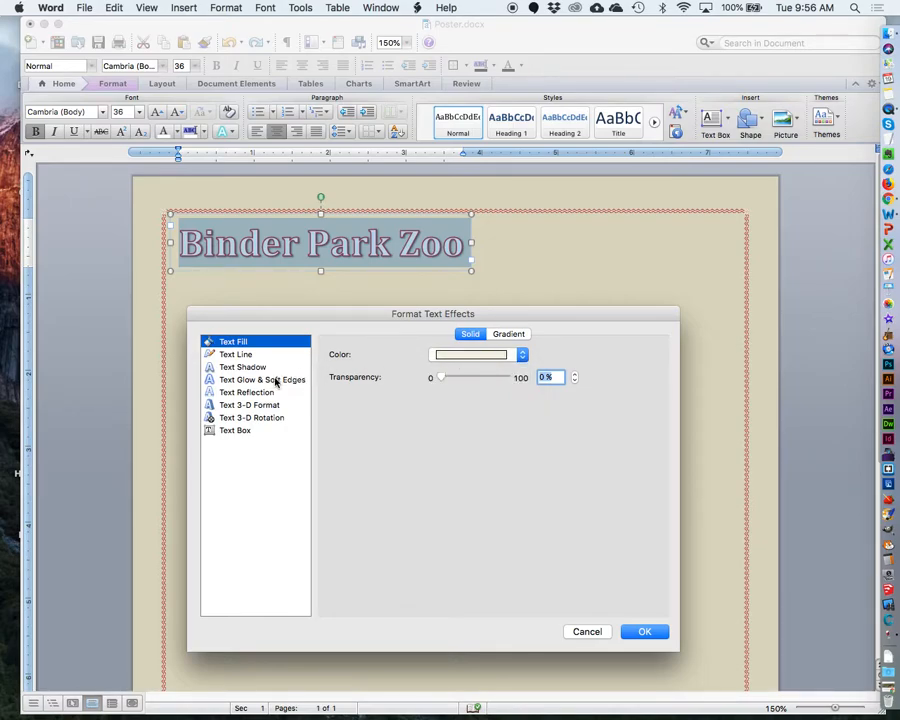
# Add a glow in the tan theme color to the title text.
pyautogui.click(281, 381)
pyautogui.click(460, 370)
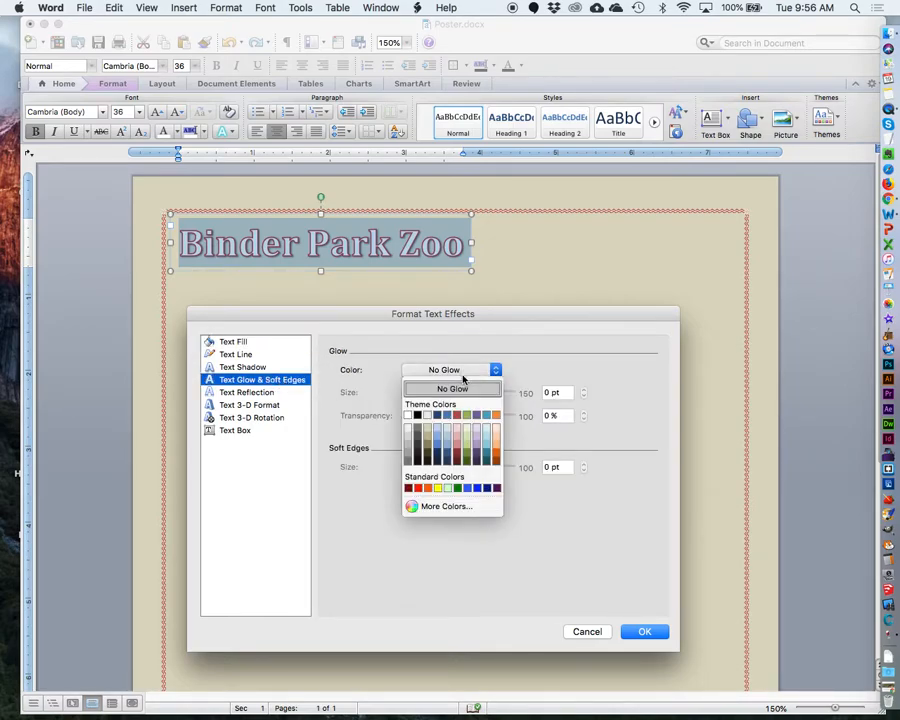
pyautogui.click(430, 414)
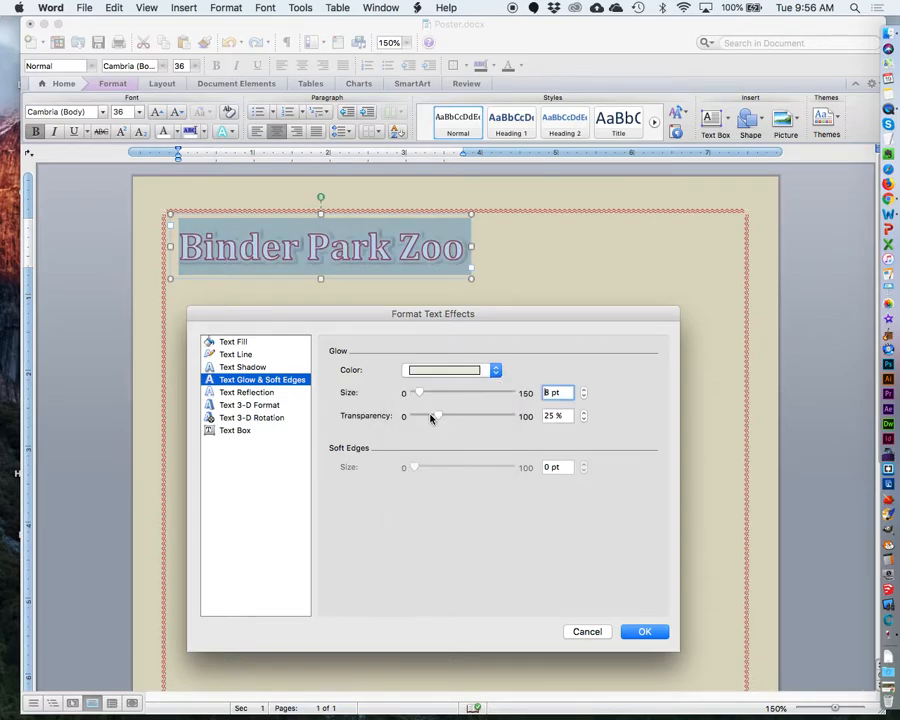
# Review the title text's reflection, 3-D format, 3-D rotation, glow and shadow settings, and apply the text effects.
pyautogui.click(268, 393)
pyautogui.click(250, 405)
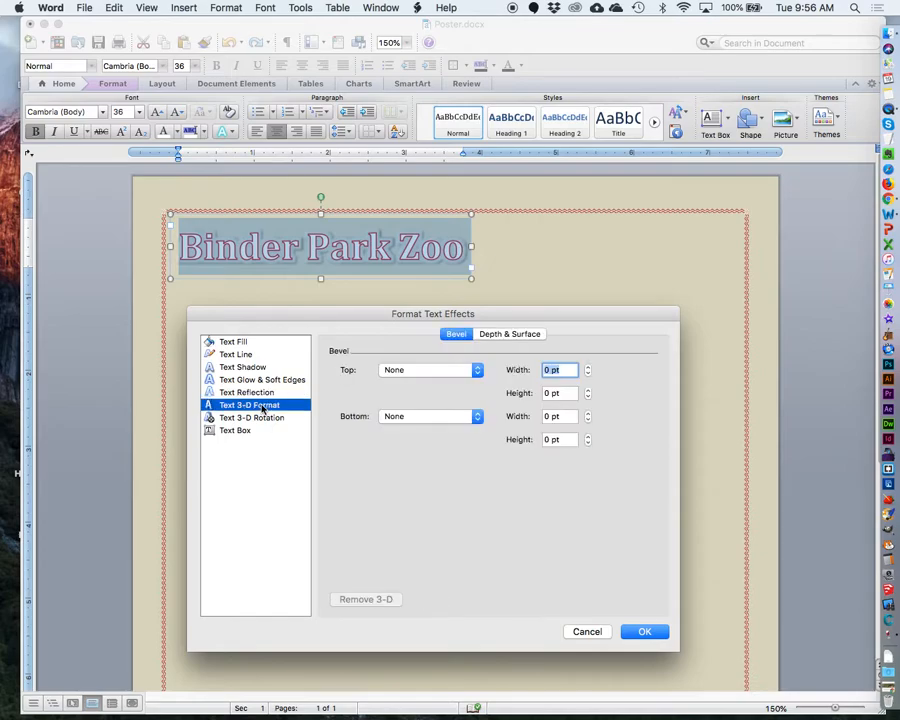
pyautogui.click(258, 418)
pyautogui.click(262, 403)
pyautogui.click(257, 380)
pyautogui.click(248, 367)
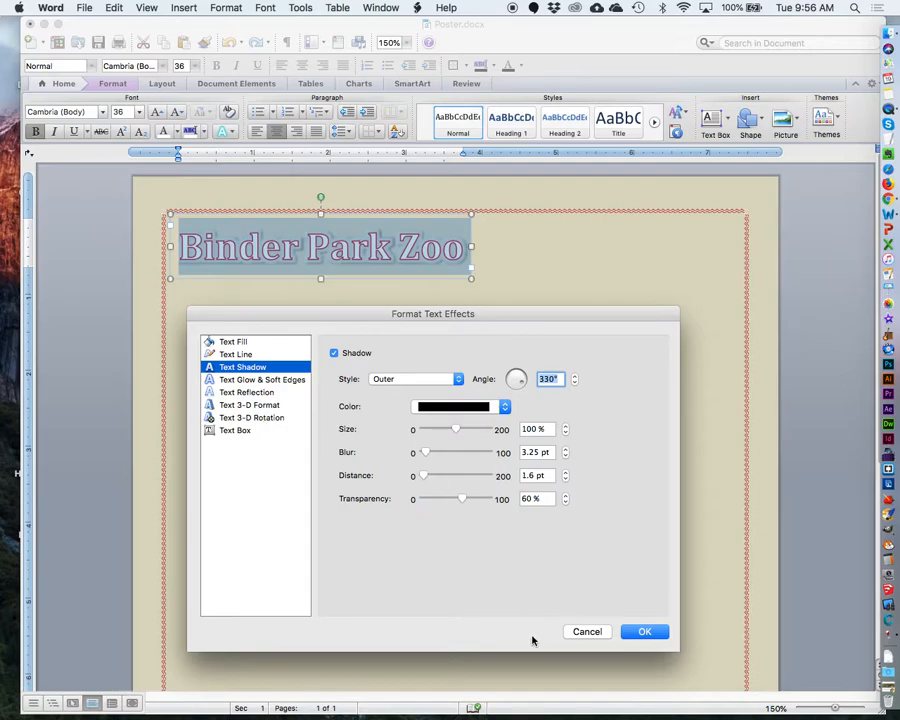
pyautogui.click(644, 632)
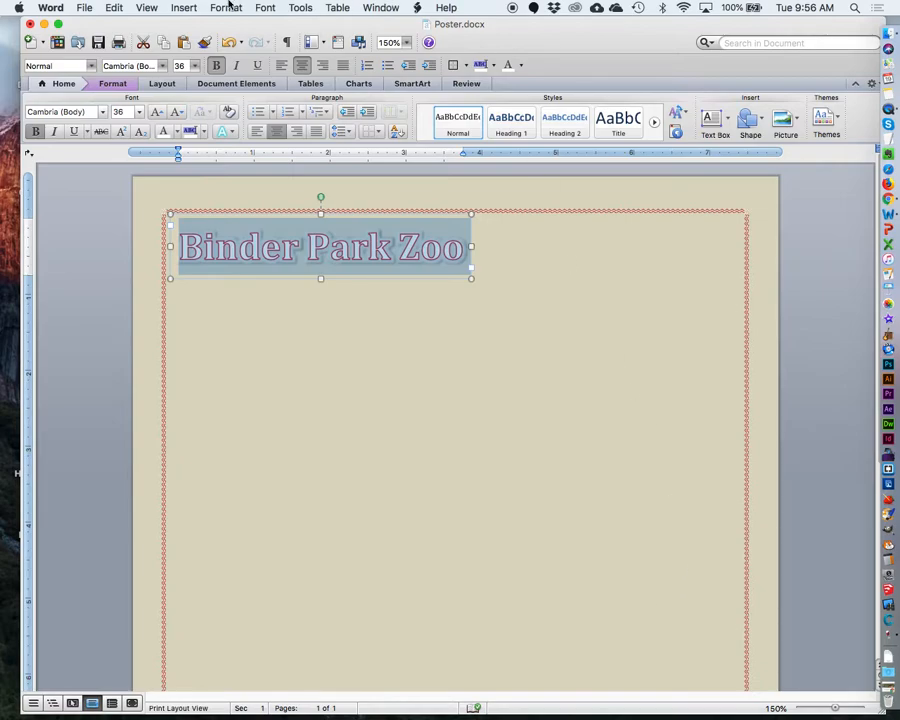
pyautogui.click(180, 6)
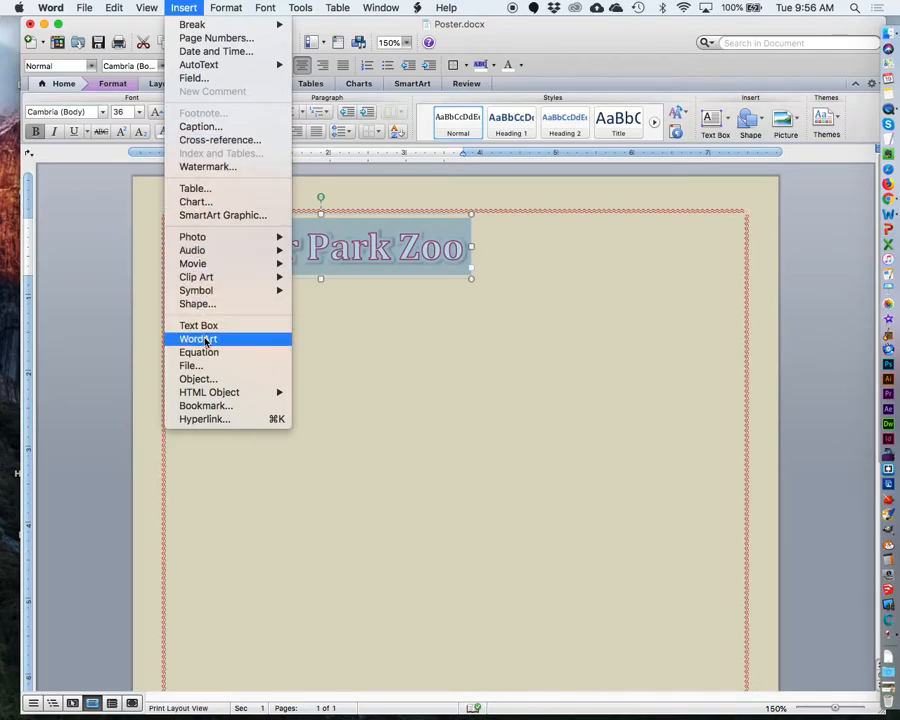
pyautogui.click(502, 357)
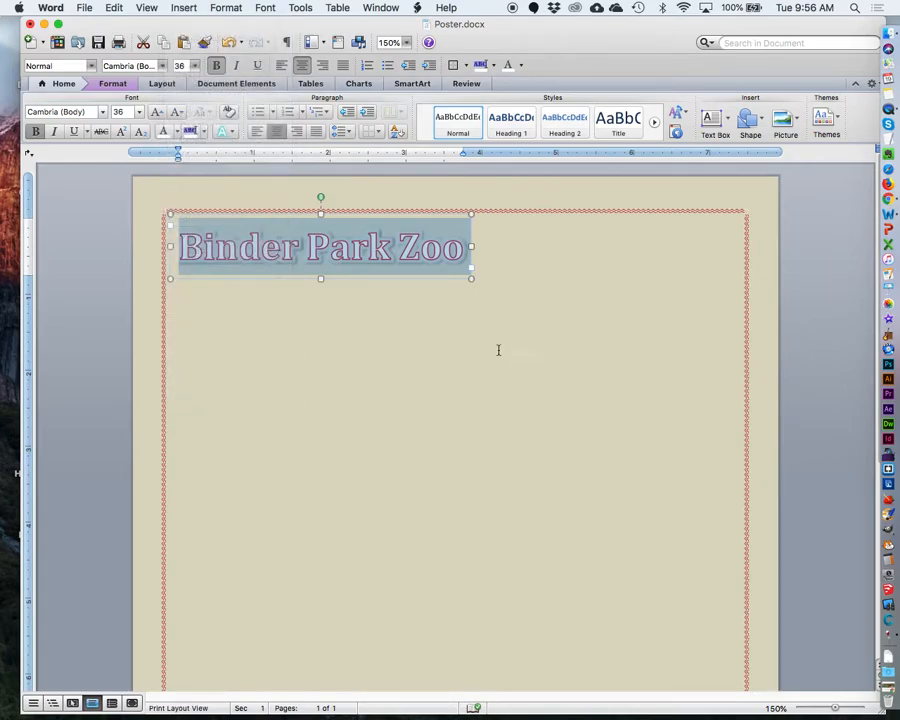
pyautogui.moveTo(322, 241); pyautogui.dragTo(446, 260)
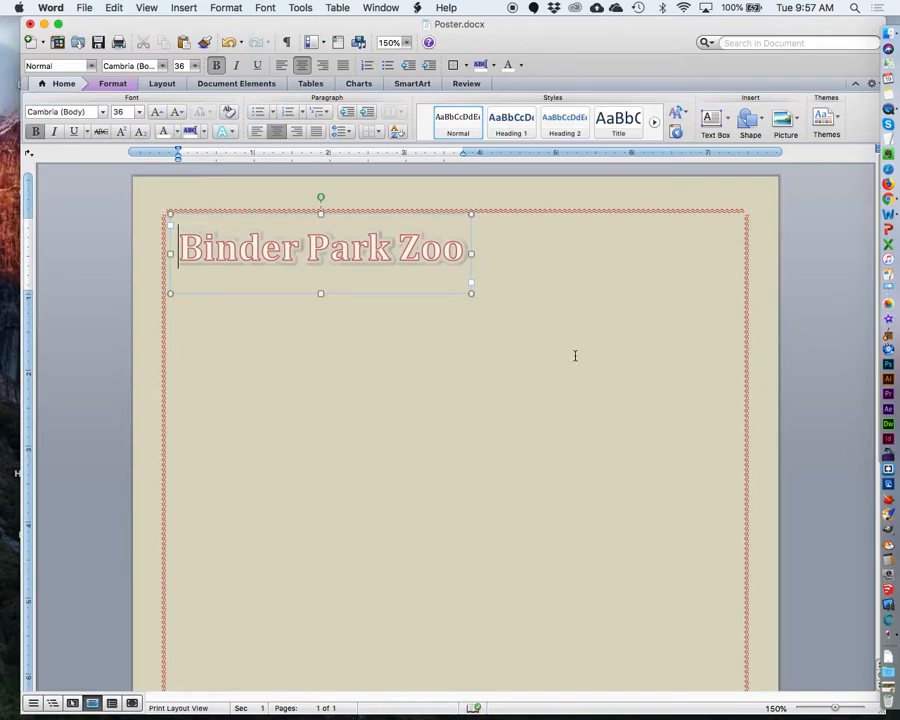
pyautogui.click(355, 286)
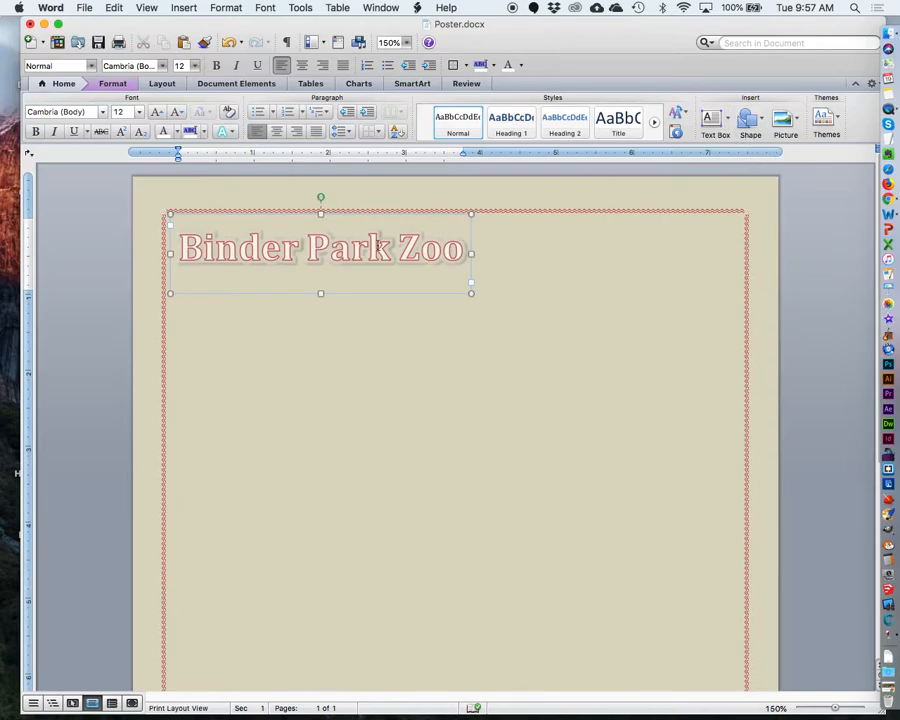
# Try the blue, green, orange and purple outline shape styles on the title box, and apply the red outline style.
pyautogui.click(471, 232)
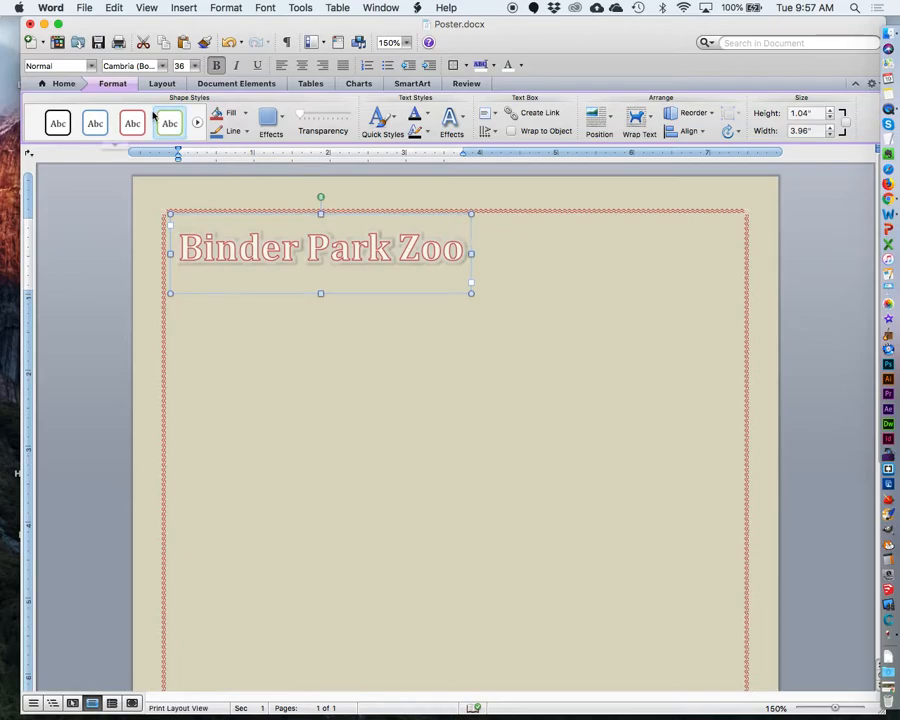
pyautogui.click(87, 124)
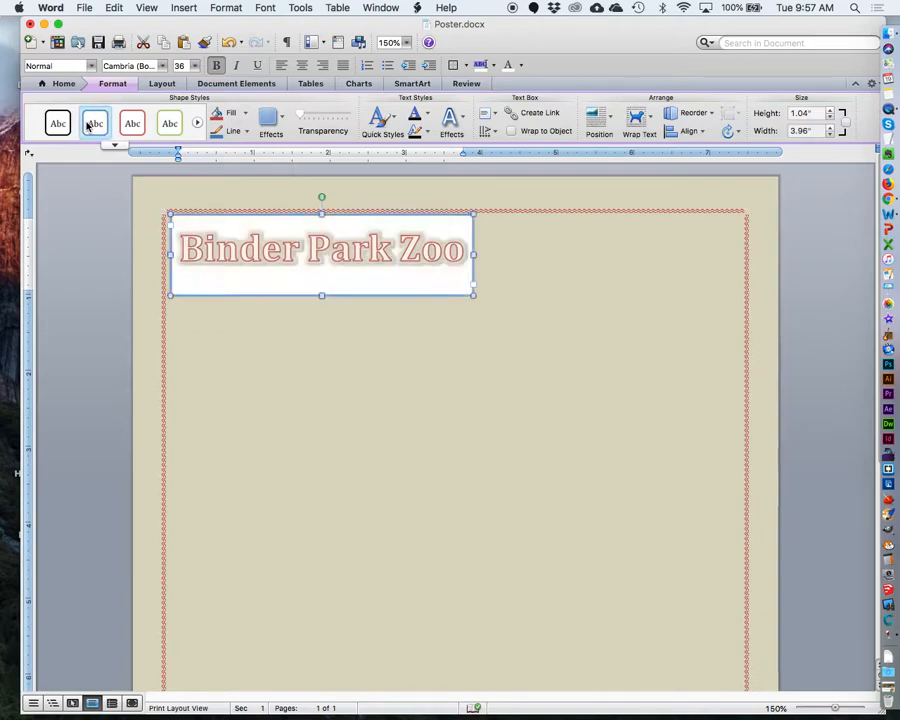
pyautogui.click(165, 126)
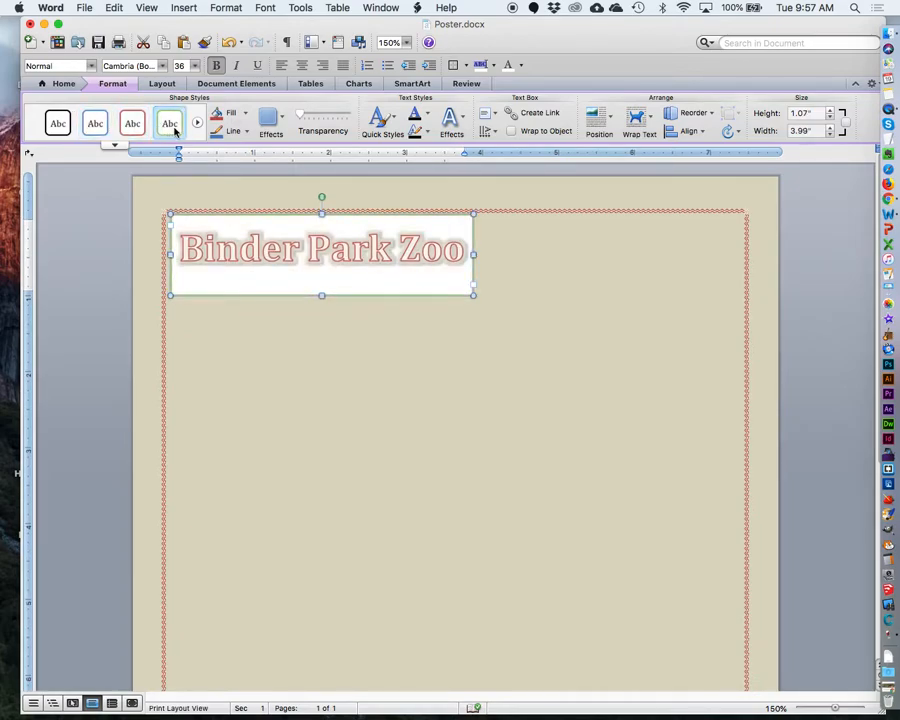
pyautogui.click(198, 122)
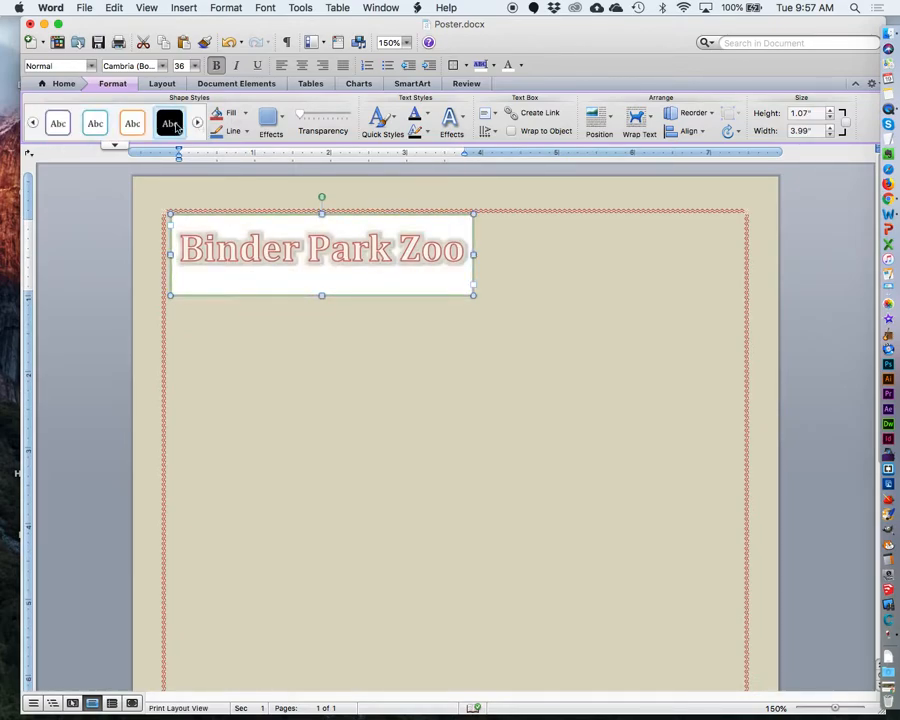
pyautogui.click(138, 124)
pyautogui.press('super+z')
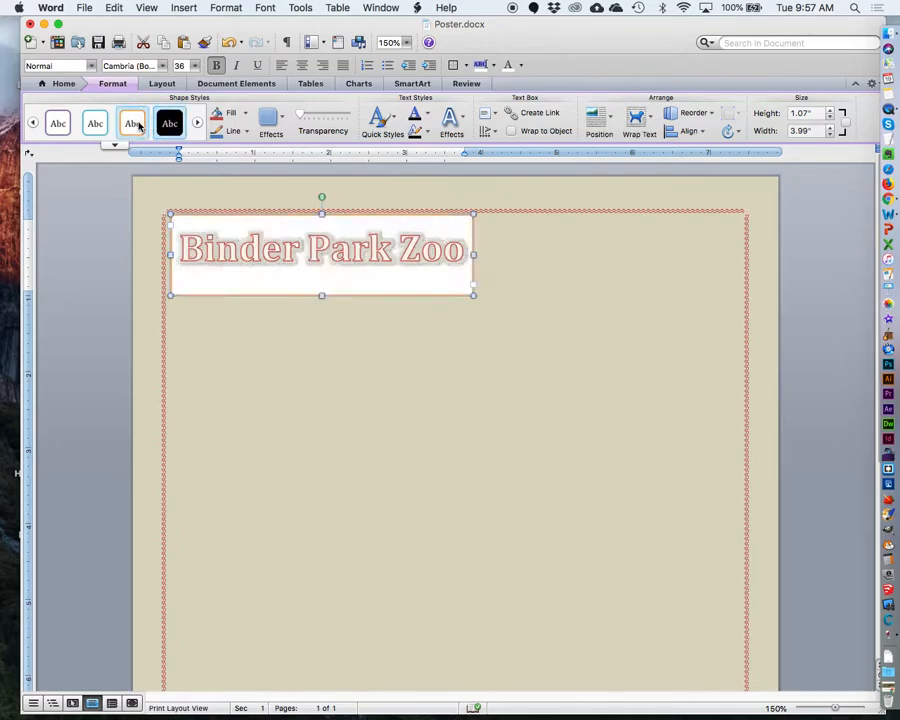
pyautogui.click(33, 124)
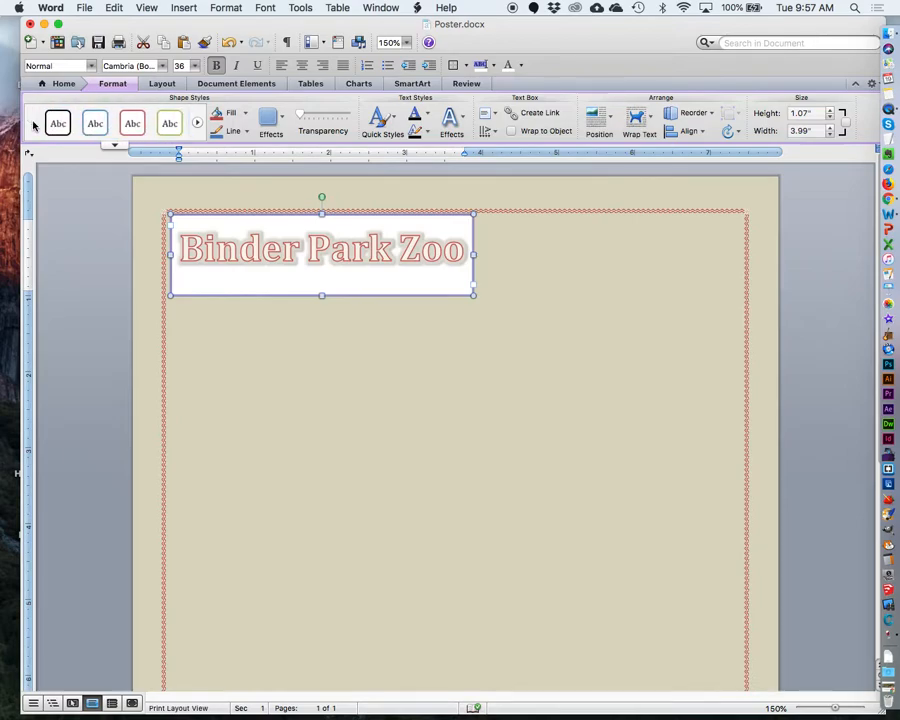
pyautogui.click(130, 123)
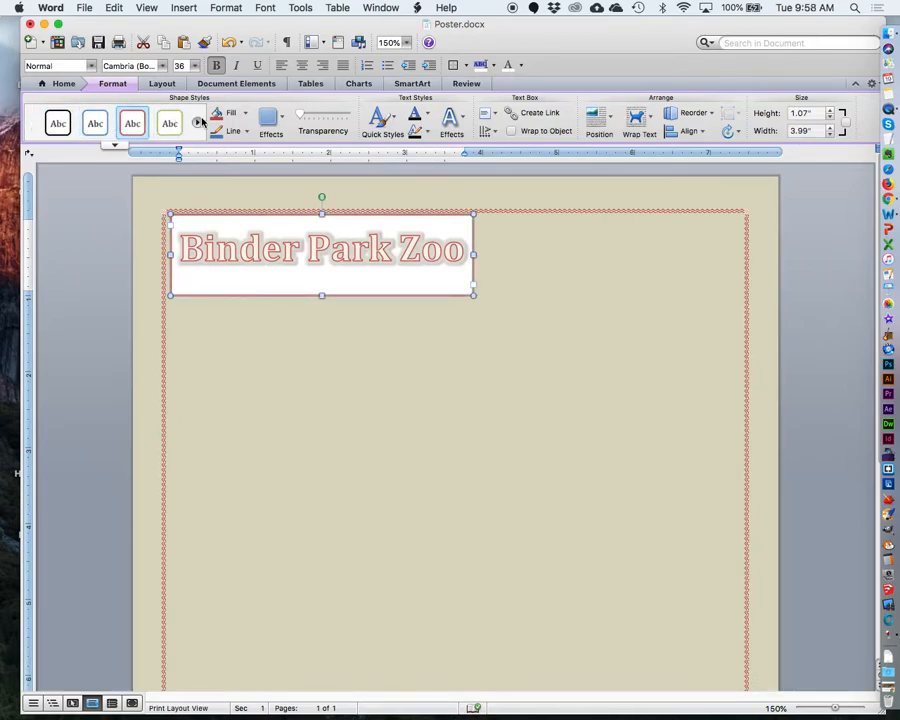
# Try a dark blue and a light orange theme color as the title box's fill.
pyautogui.click(246, 116)
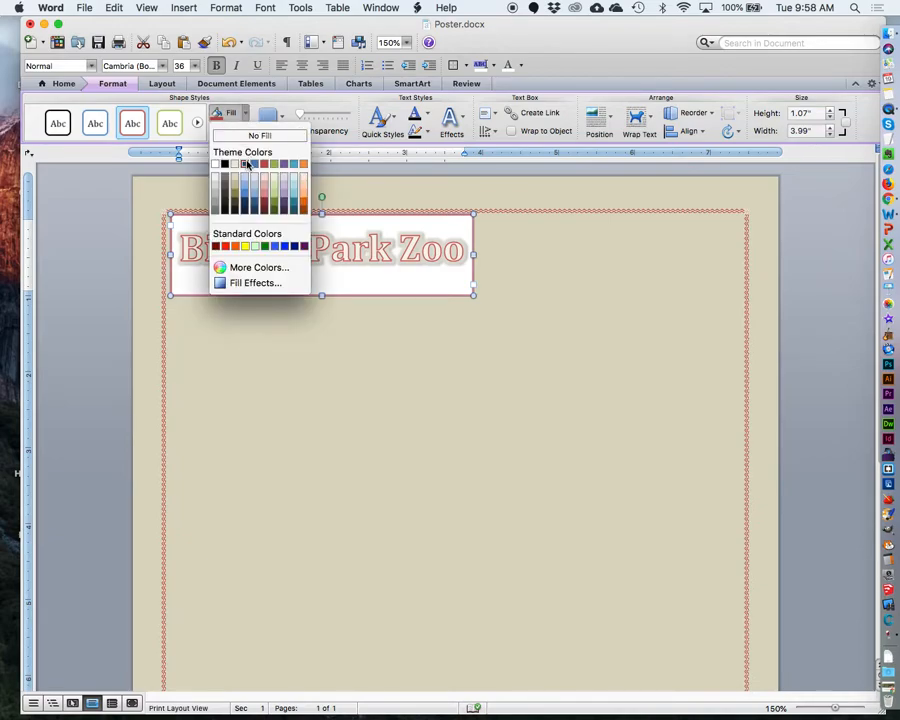
pyautogui.click(245, 166)
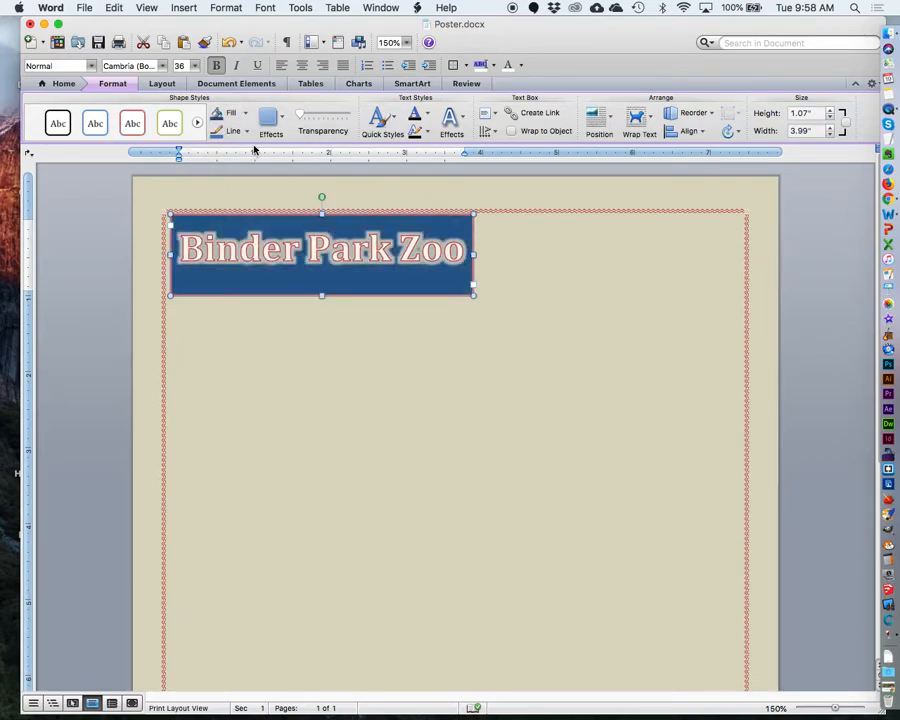
pyautogui.click(245, 114)
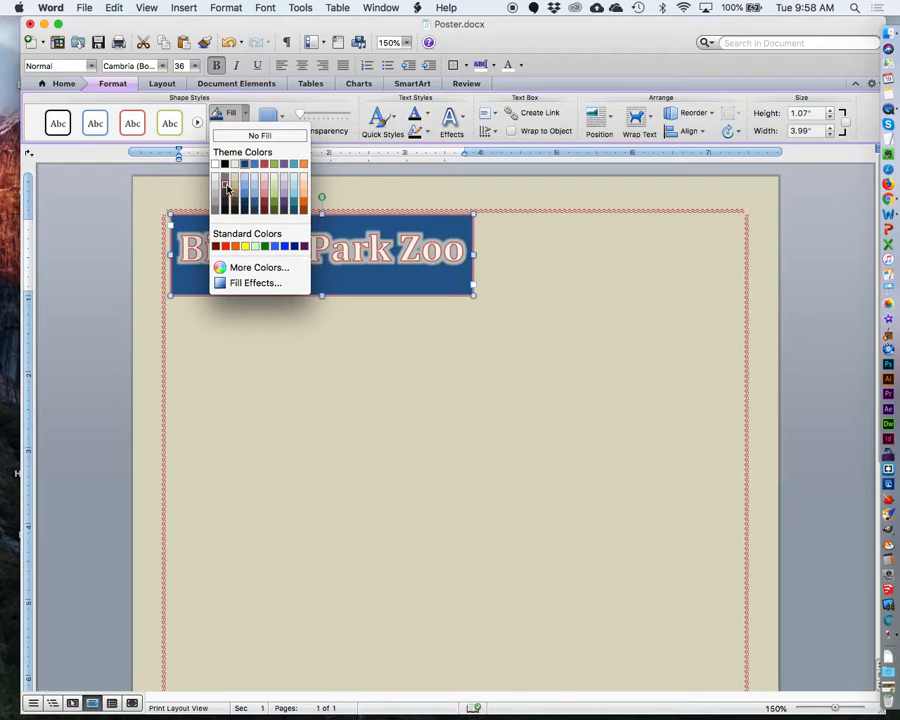
pyautogui.click(303, 188)
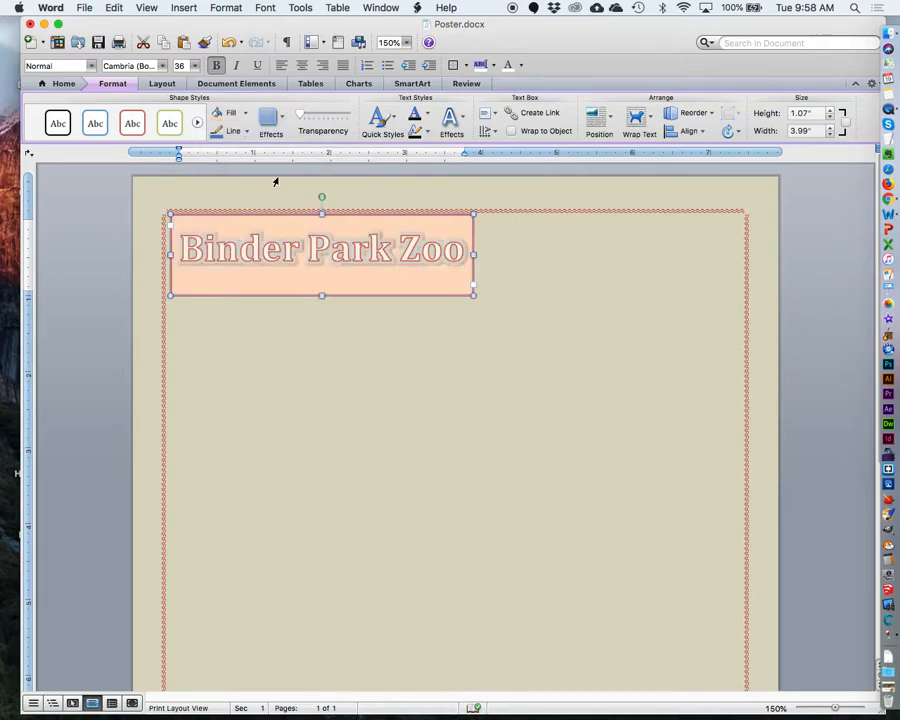
# Fill the title box with light gray and set its outline to the standard purple color.
pyautogui.click(244, 114)
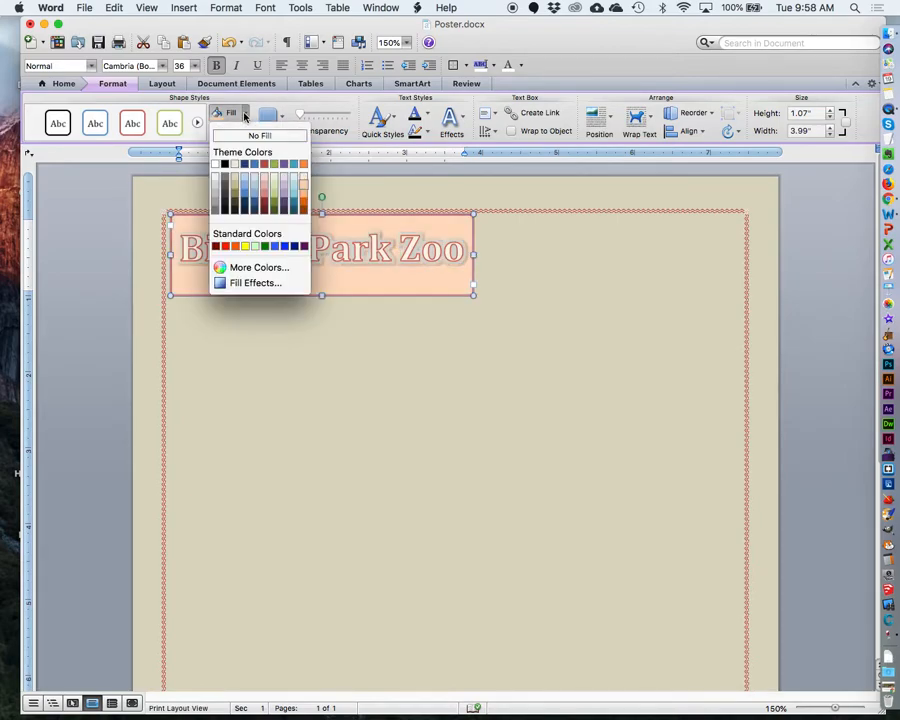
pyautogui.click(213, 197)
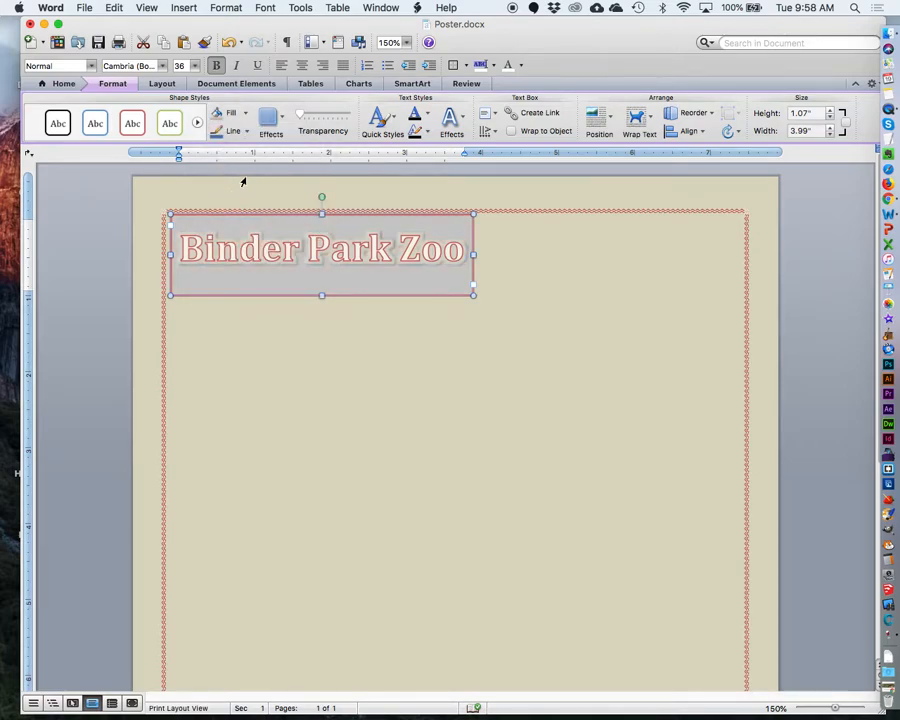
pyautogui.click(245, 131)
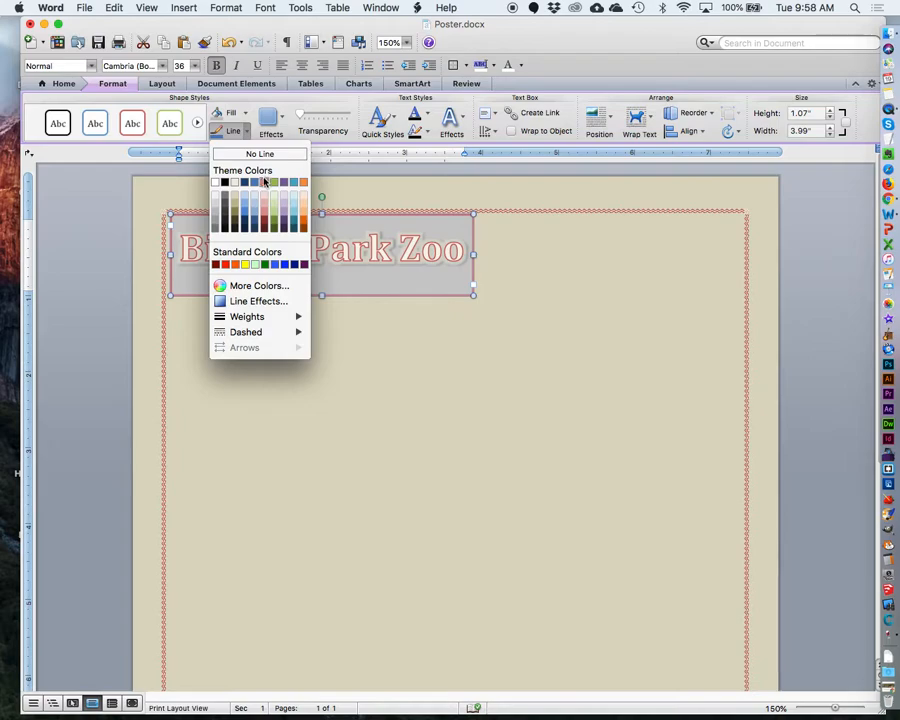
pyautogui.click(304, 265)
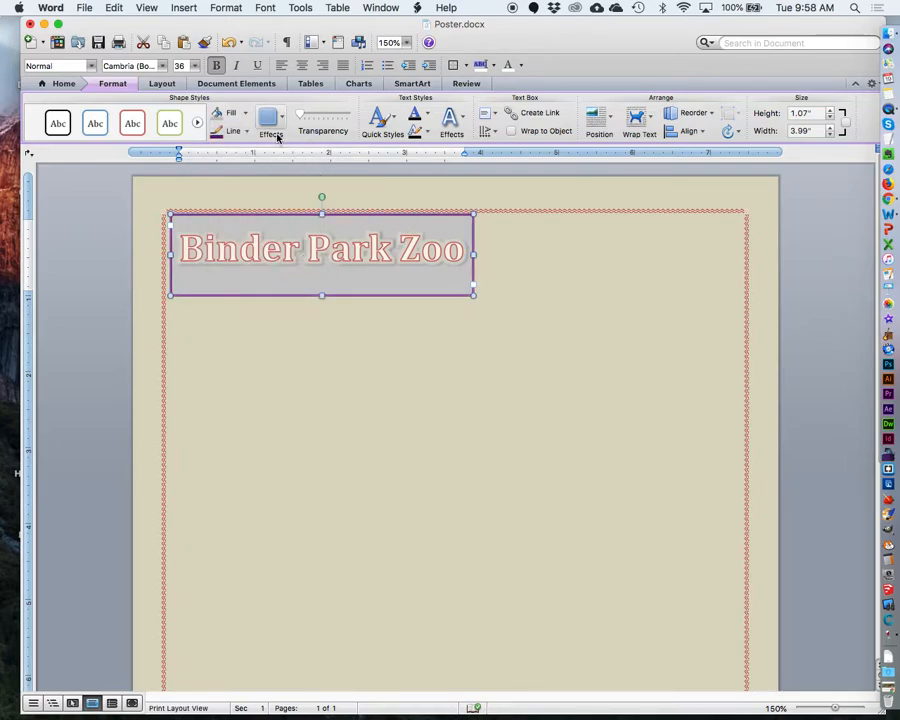
# Apply the dark red shadowed WordArt quick style to all the title text and reduce the box height to 0.75".
pyautogui.click(395, 118)
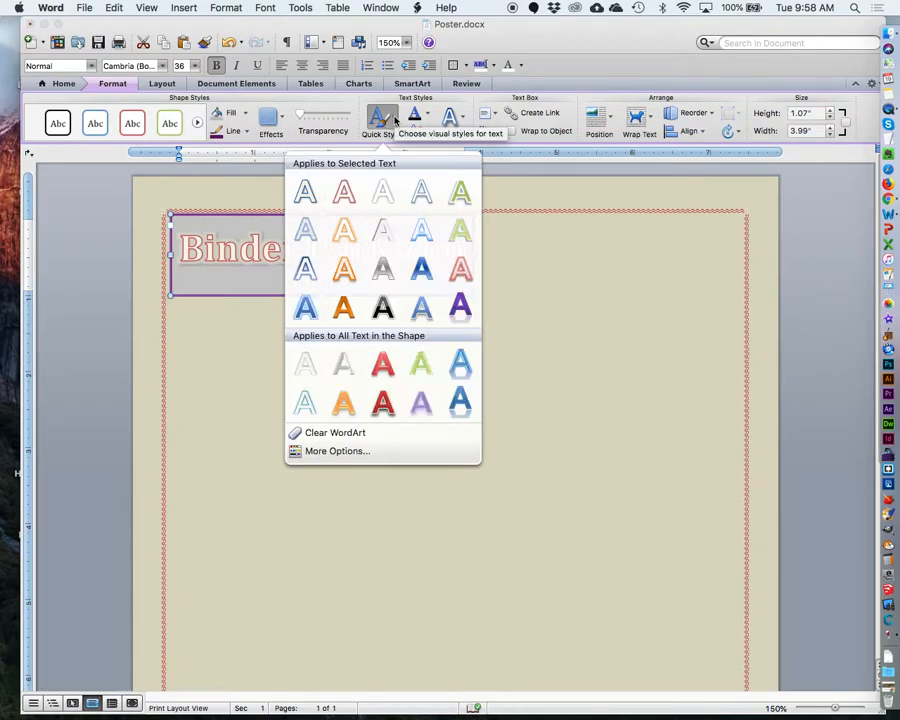
pyautogui.click(345, 195)
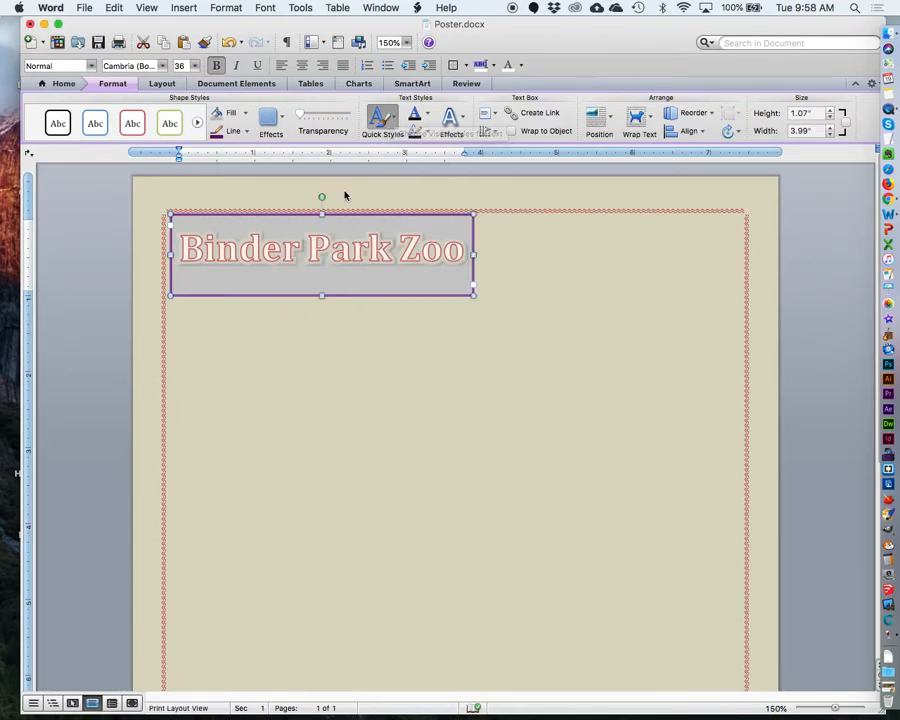
pyautogui.click(390, 118)
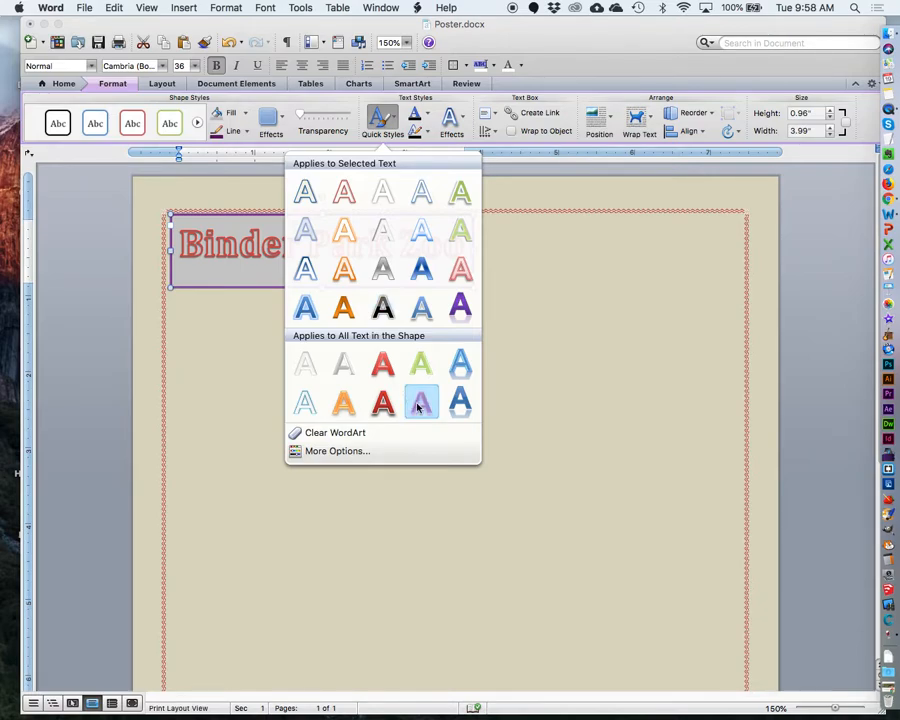
pyautogui.click(382, 402)
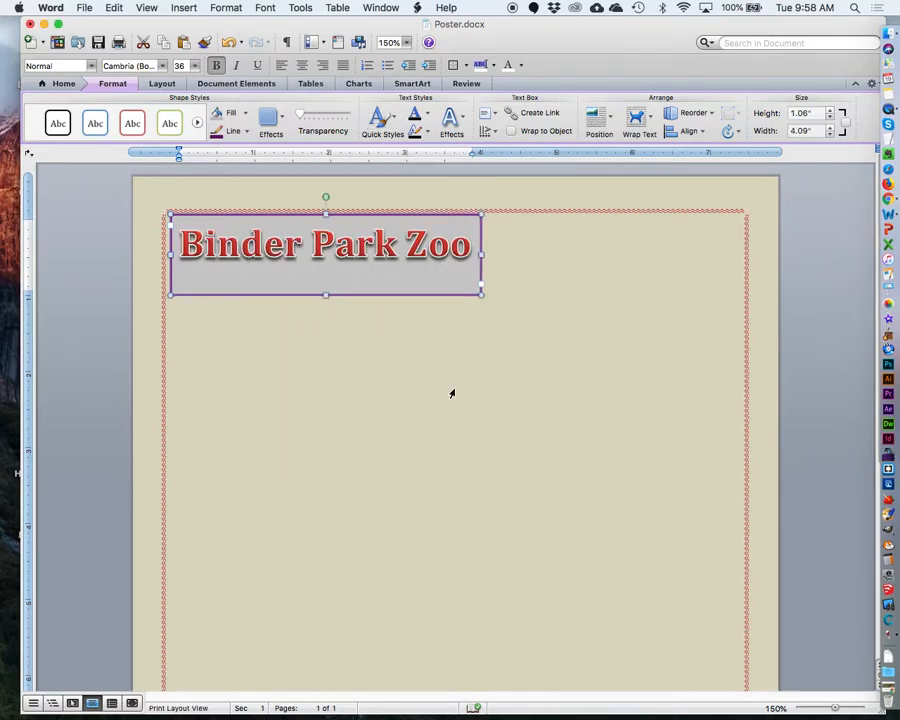
pyautogui.moveTo(326, 295); pyautogui.dragTo(326, 272)
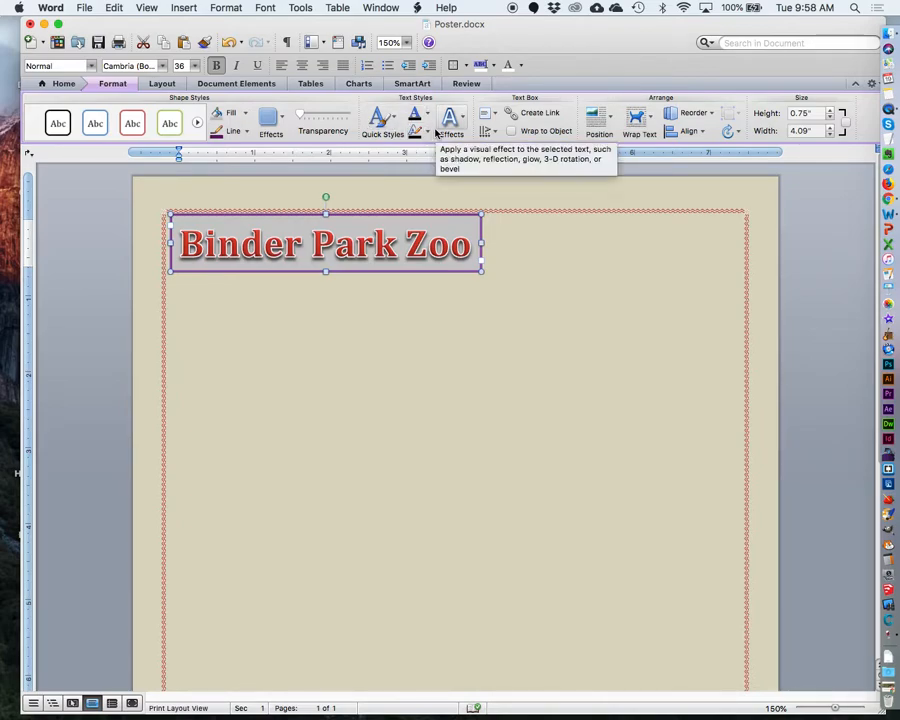
# Set the title box's text wrapping to Tight and move it to the horizontal center of the page near the top border.
pyautogui.click(651, 121)
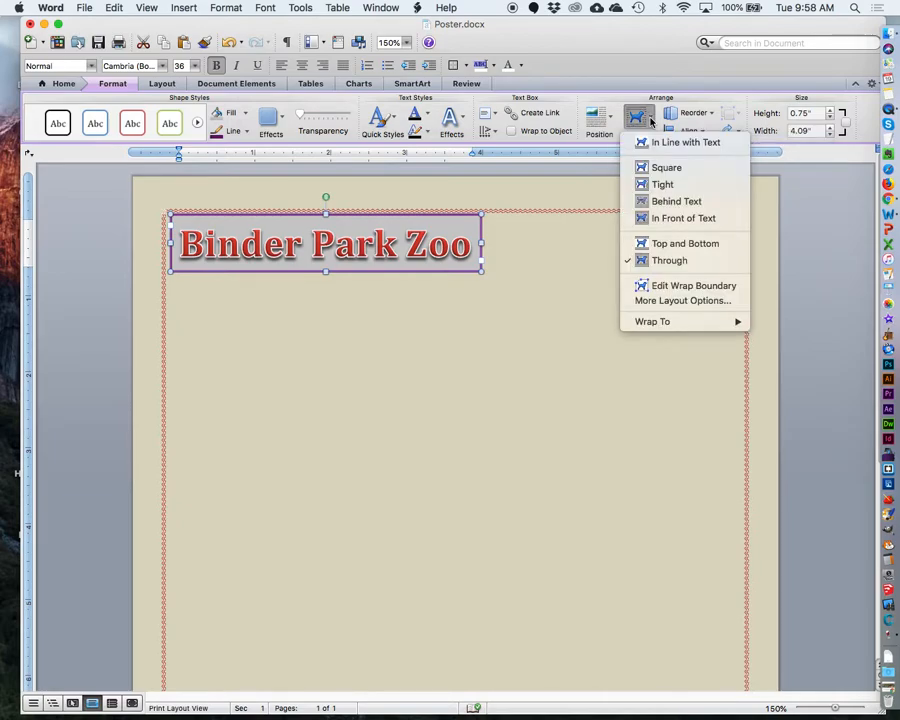
pyautogui.click(660, 185)
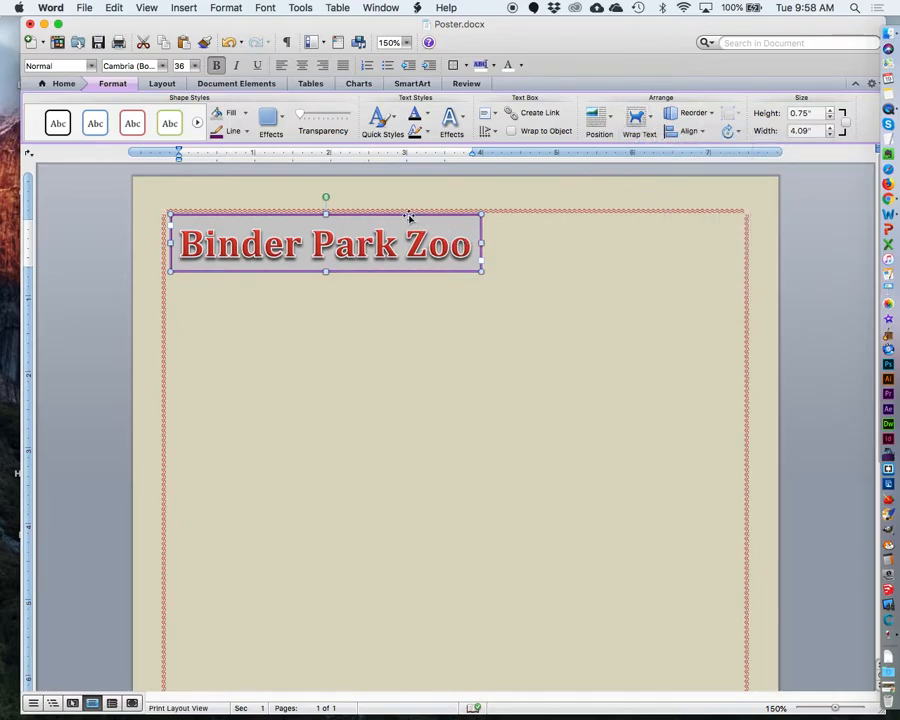
pyautogui.moveTo(409, 217); pyautogui.dragTo(516, 249)
pyautogui.click(630, 268)
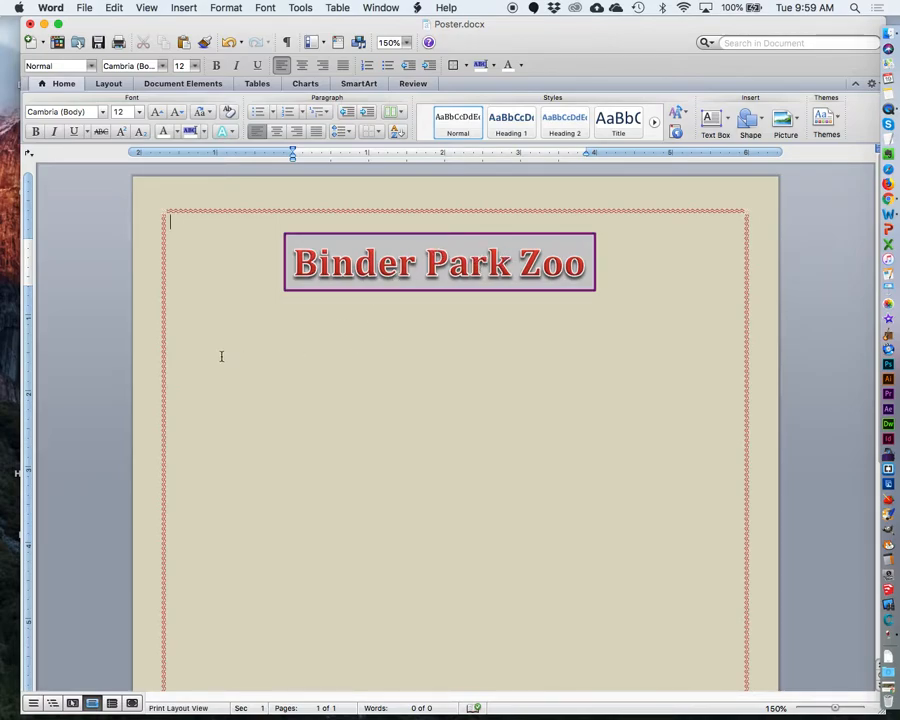
# Add a blank line at the start of the document and move the title box back up against the top border.
pyautogui.press('Return')
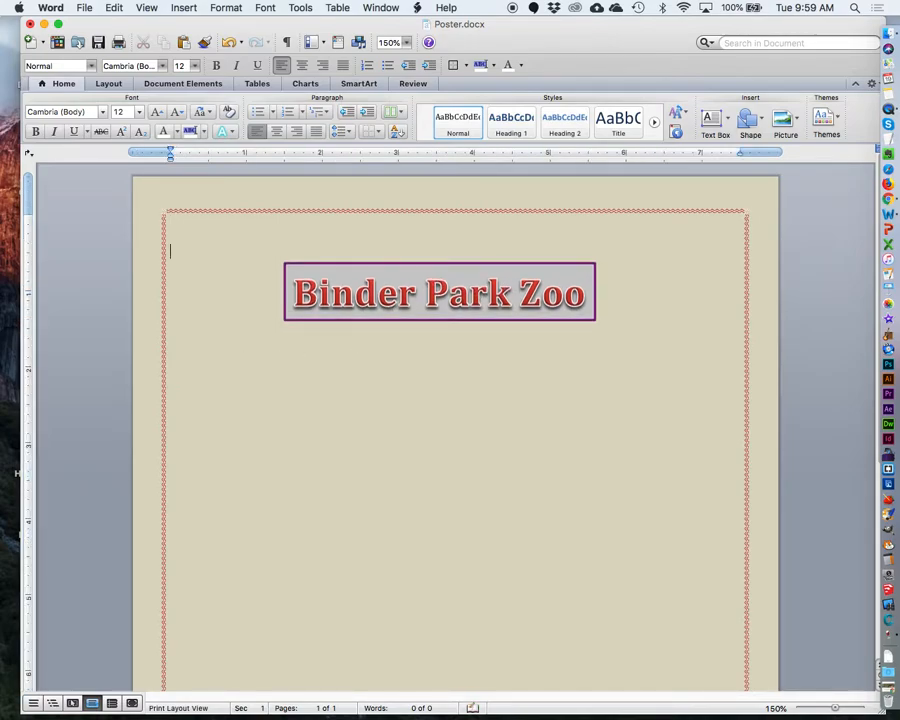
pyautogui.doubleClick(235, 358)
pyautogui.click(440, 282)
pyautogui.moveTo(440, 282); pyautogui.dragTo(438, 236)
pyautogui.click(263, 331)
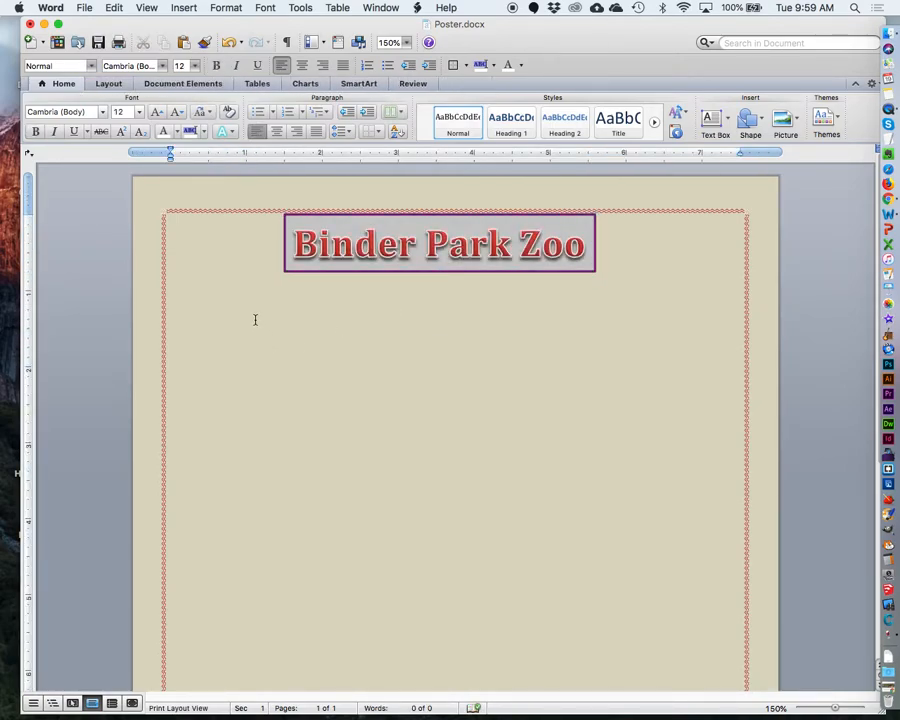
pyautogui.click(181, 7)
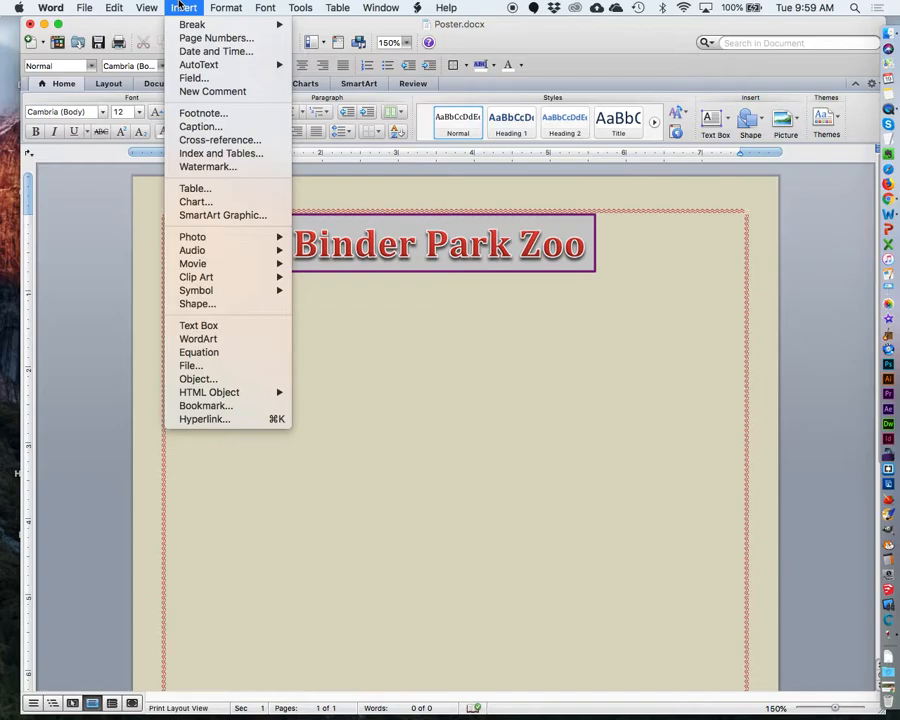
pyautogui.moveTo(226, 7)
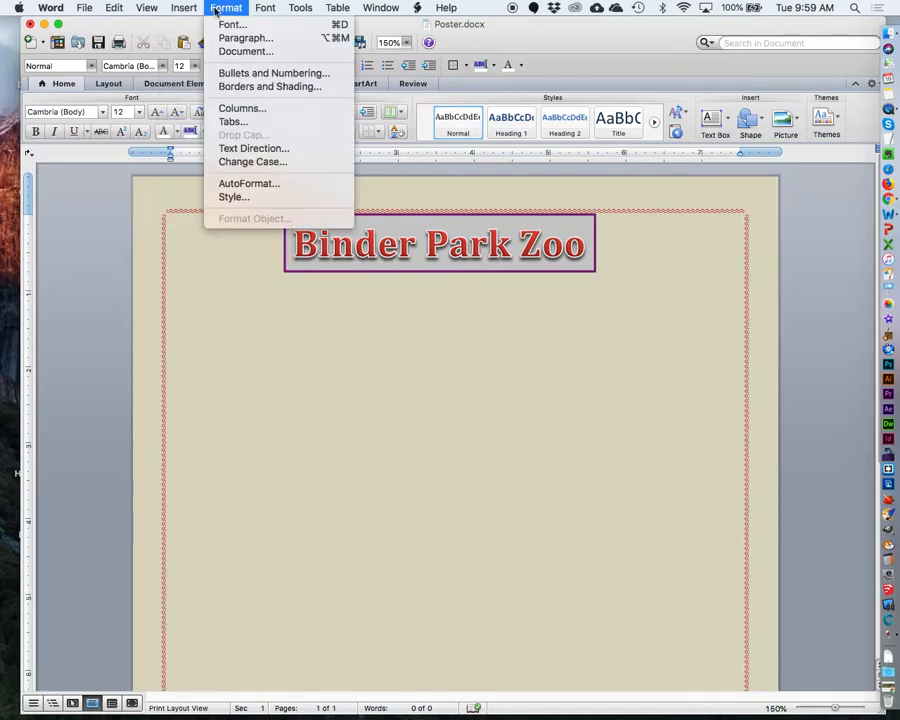
pyautogui.click(797, 120)
pyautogui.click(786, 119)
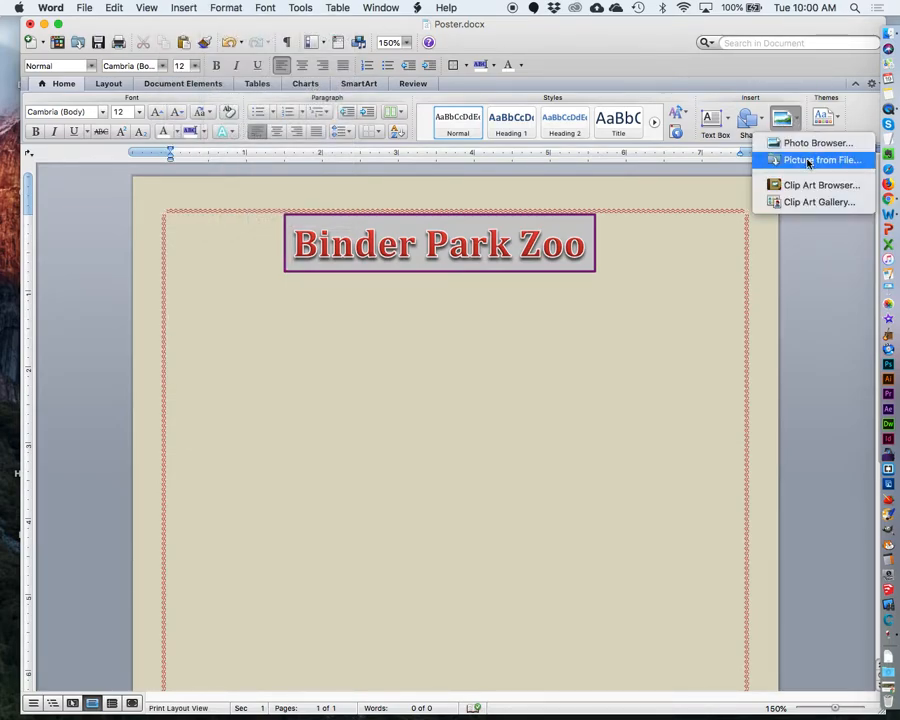
pyautogui.click(181, 7)
# Start inserting a picture from file and open the Binderpics folder on the Desktop.
pyautogui.click(181, 7)
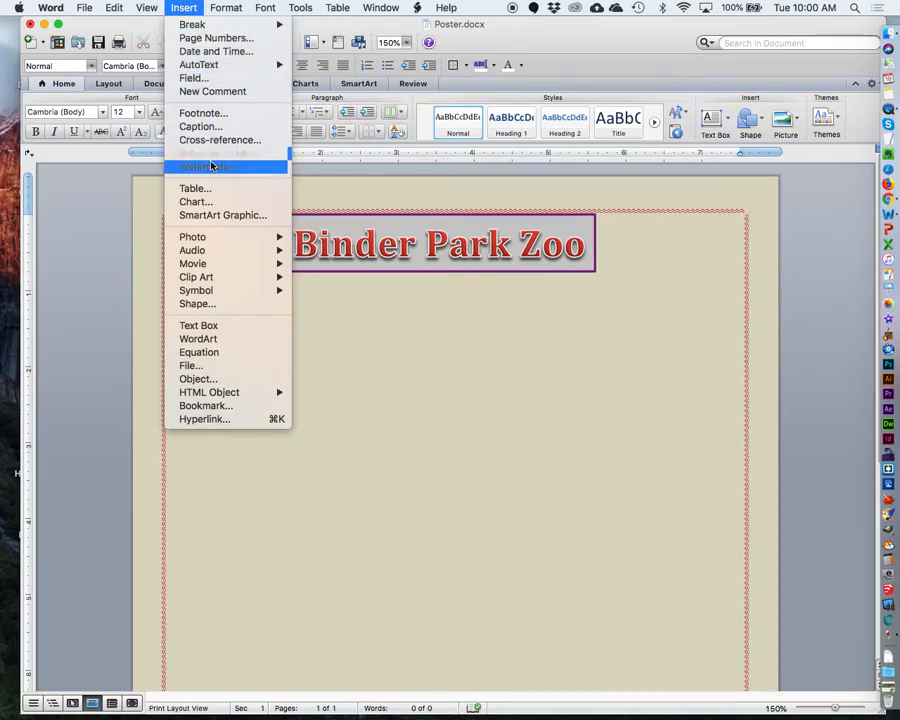
pyautogui.moveTo(250, 237)
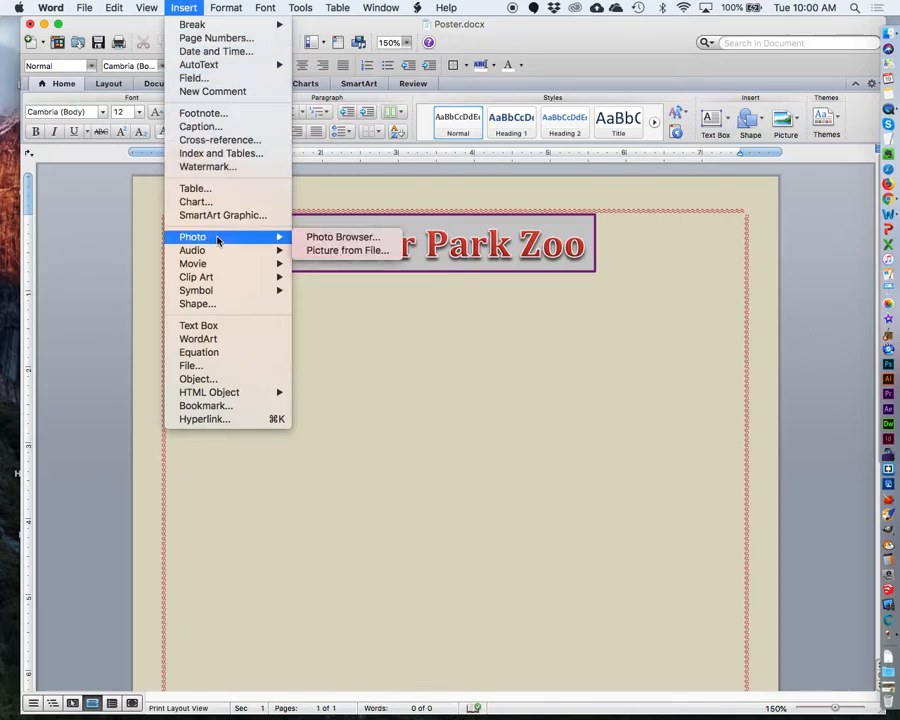
pyautogui.click(350, 253)
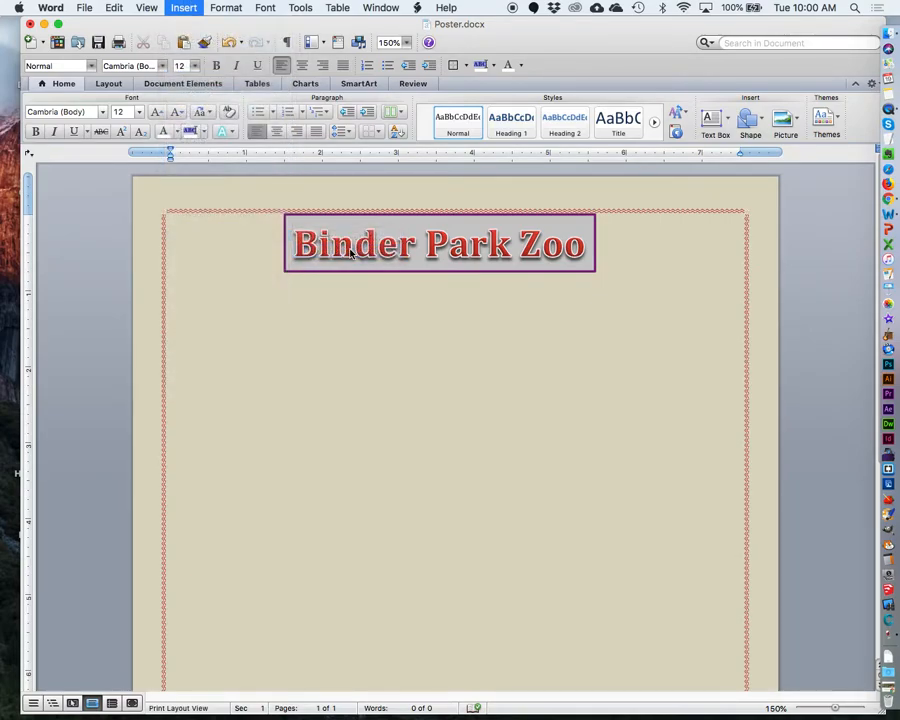
pyautogui.click(239, 215)
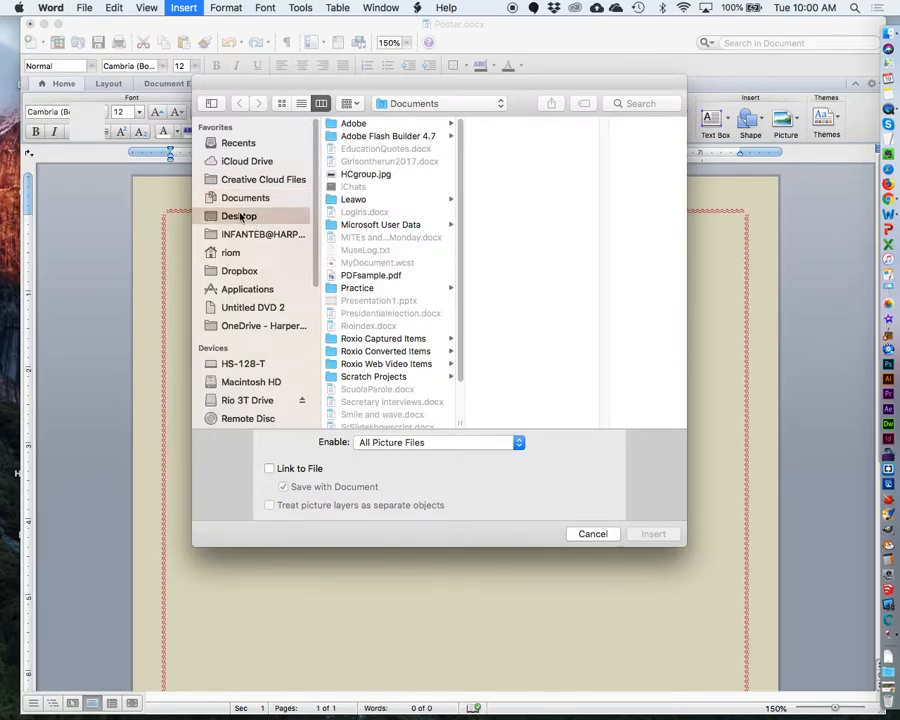
pyautogui.click(373, 188)
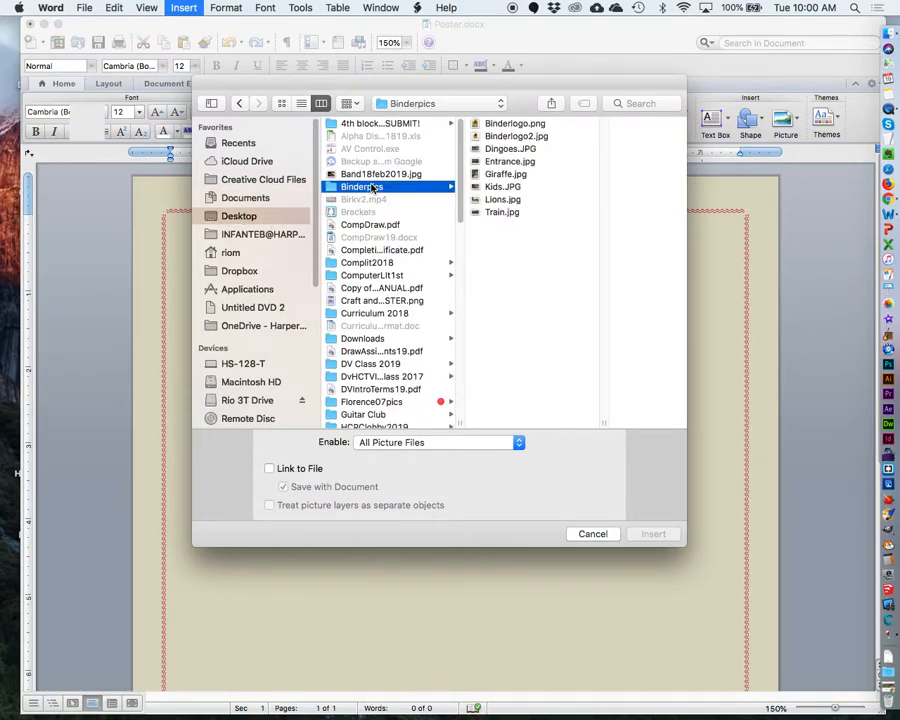
# Preview the zoo pictures in the Binderpics folder and insert Lions.jpg into the poster.
pyautogui.click(507, 137)
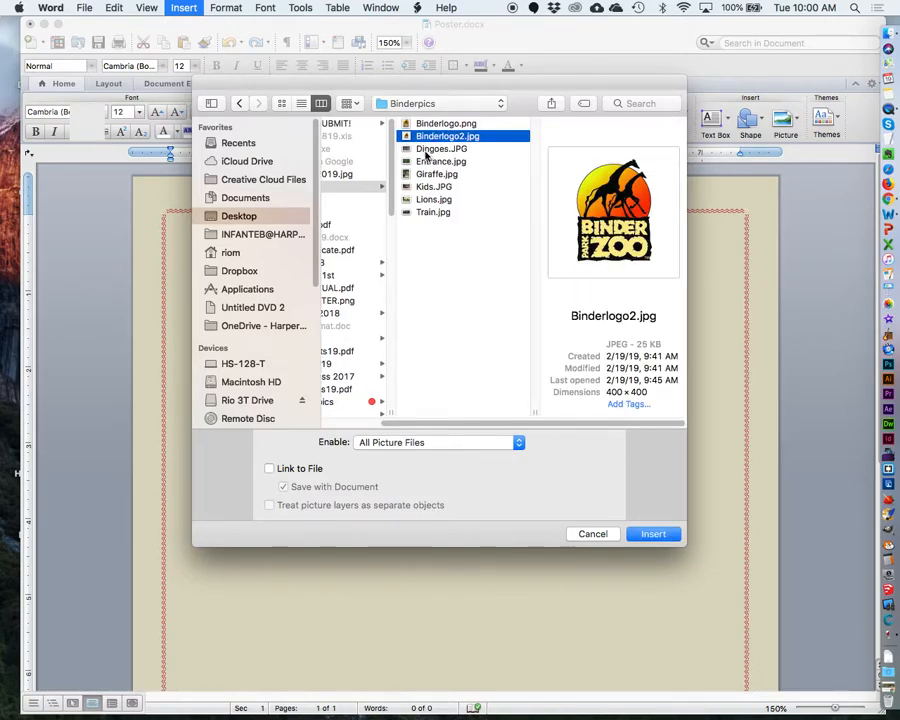
pyautogui.click(425, 150)
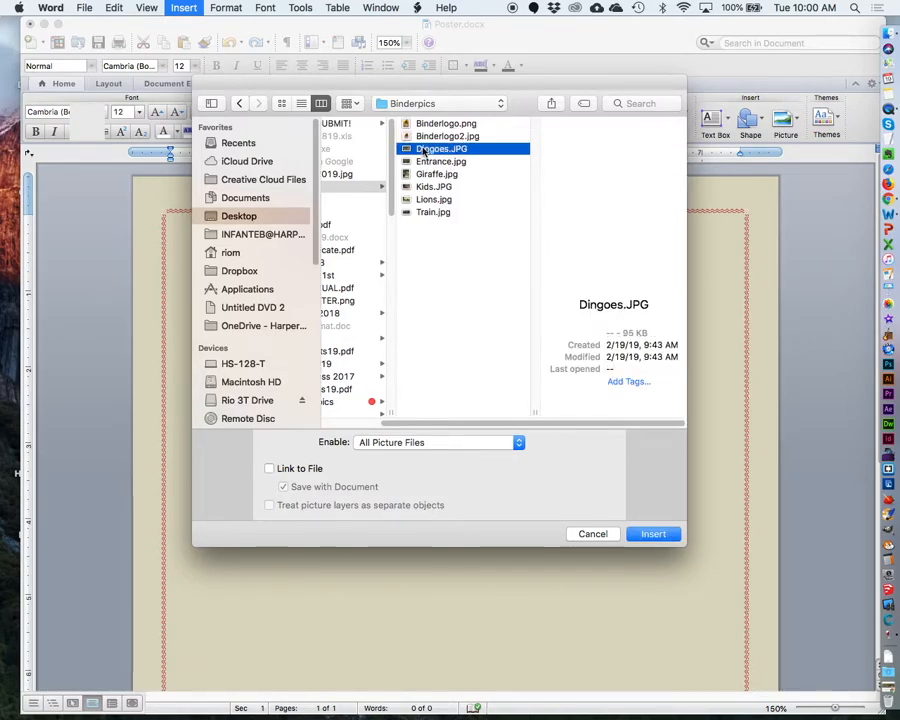
pyautogui.click(425, 163)
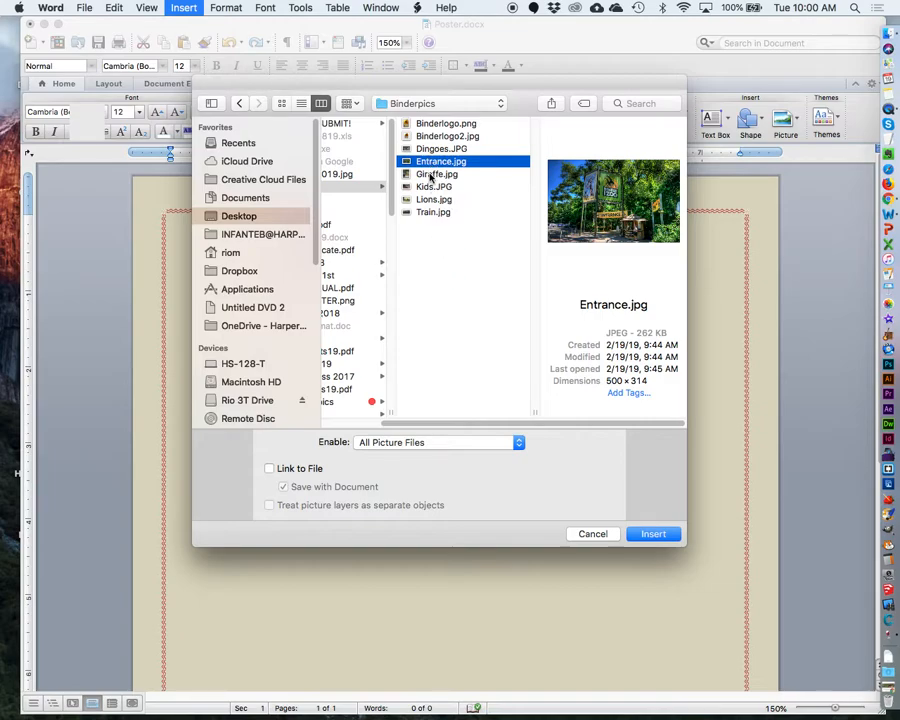
pyautogui.click(431, 175)
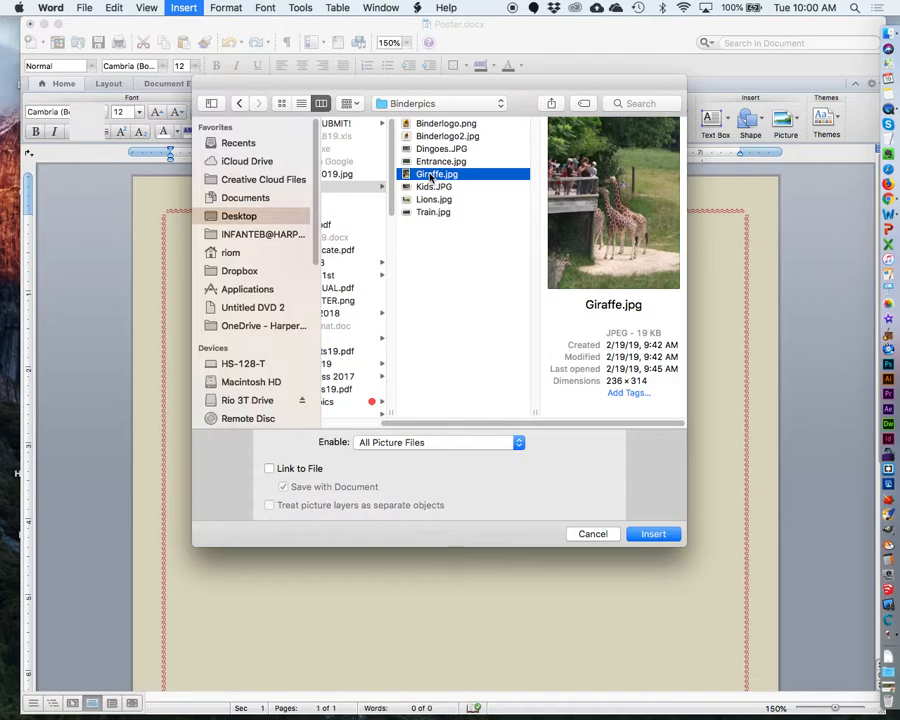
pyautogui.click(432, 188)
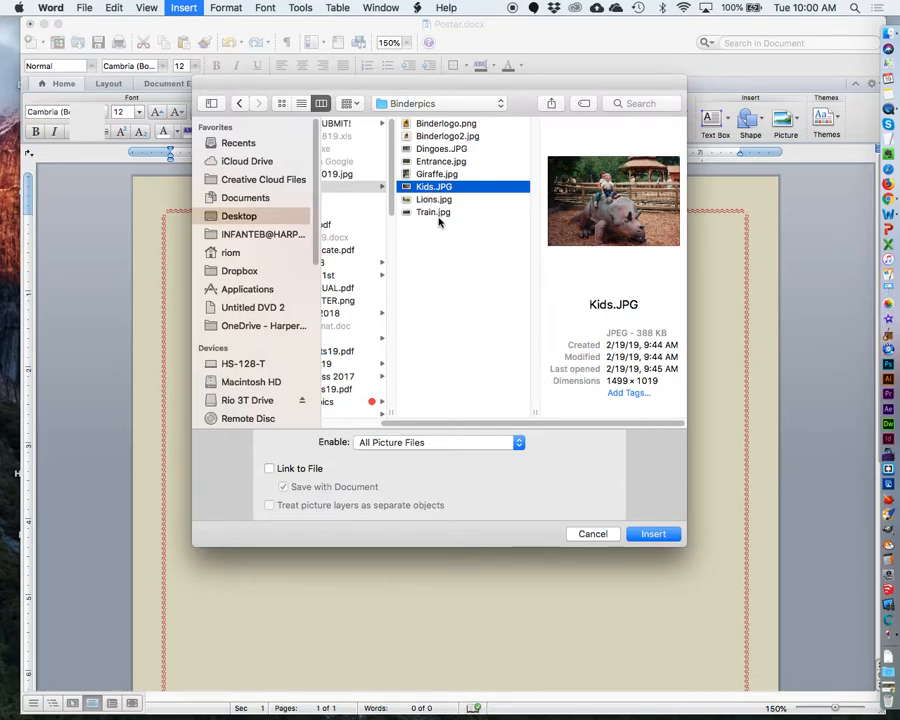
pyautogui.click(422, 200)
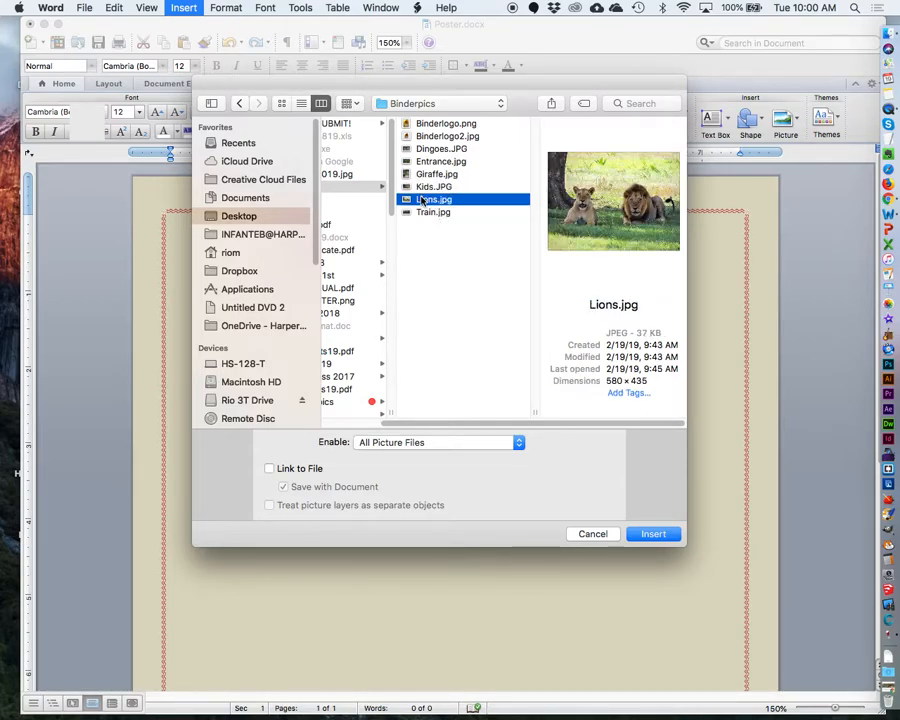
pyautogui.click(427, 214)
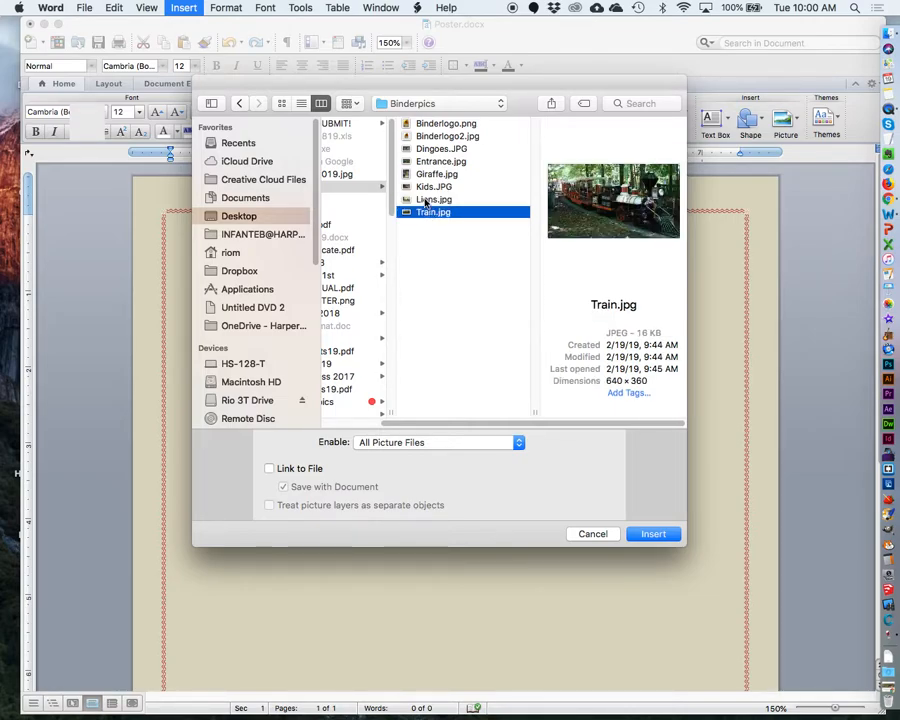
pyautogui.click(425, 200)
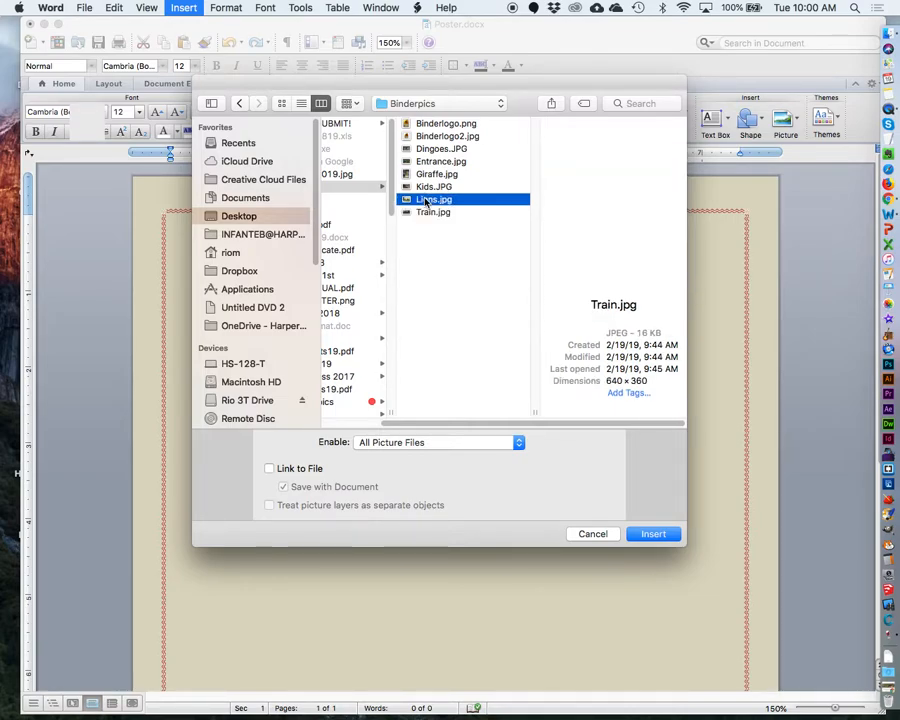
pyautogui.click(654, 534)
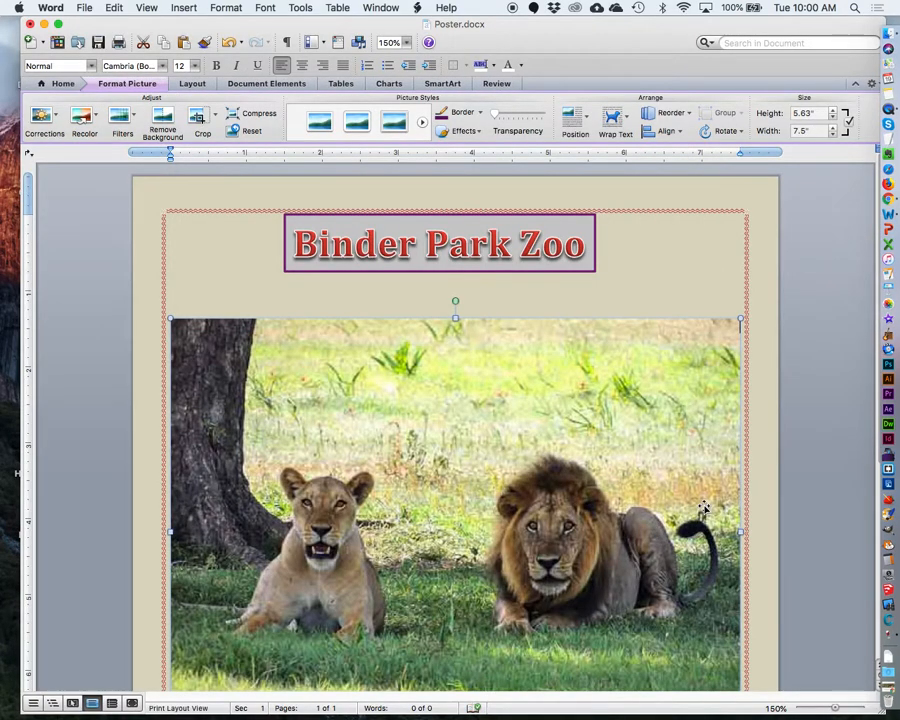
# Shrink the lions picture proportionally to about 3.5" wide by 2.63" high.
pyautogui.scroll(-3, 711, 476)
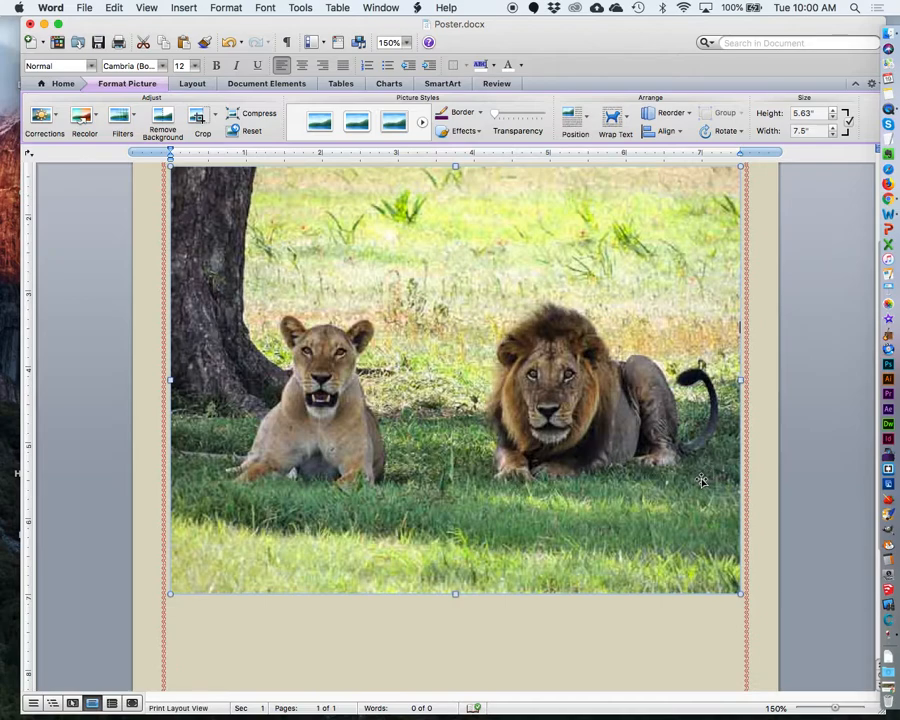
pyautogui.scroll(1, 711, 476)
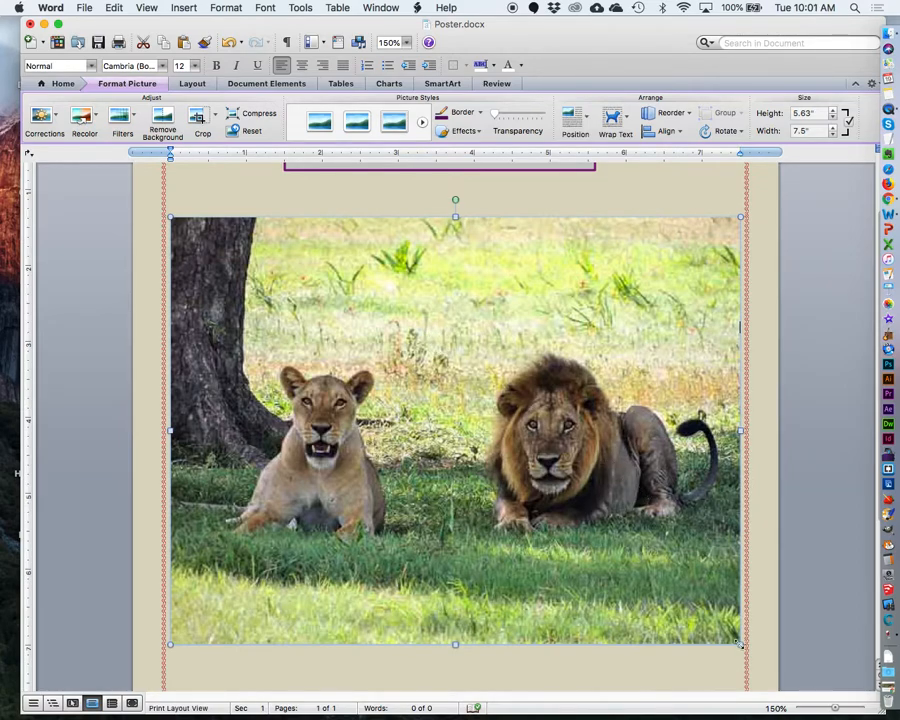
pyautogui.moveTo(740, 645); pyautogui.dragTo(437, 416)
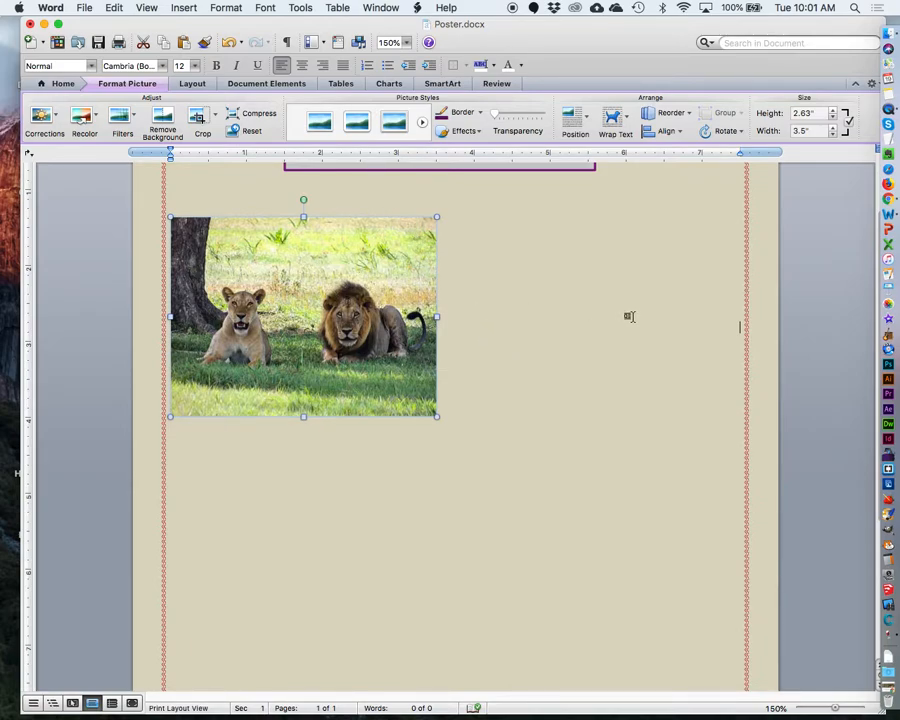
pyautogui.scroll(3, 487, 282)
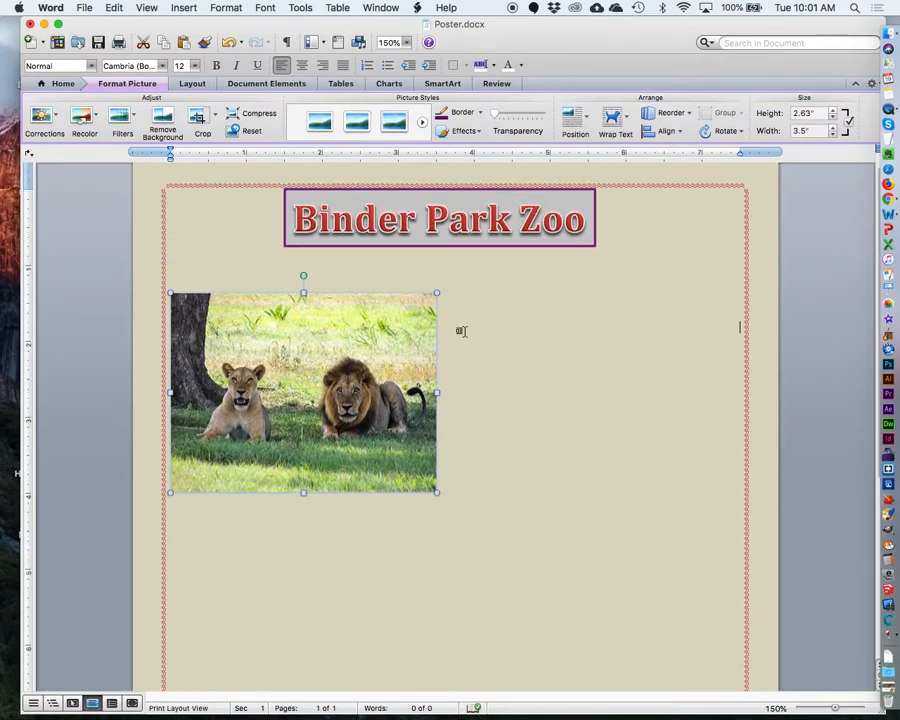
# Set the lions picture's text wrapping to Tight and place it below the title near the page's left border.
pyautogui.click(630, 122)
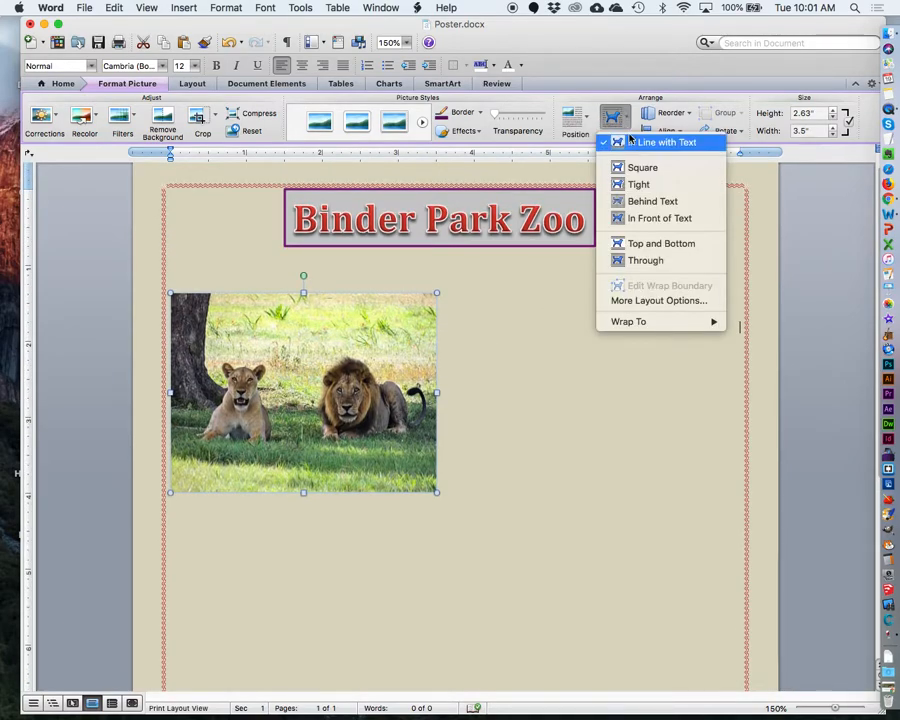
pyautogui.click(638, 186)
pyautogui.moveTo(322, 404); pyautogui.dragTo(341, 330)
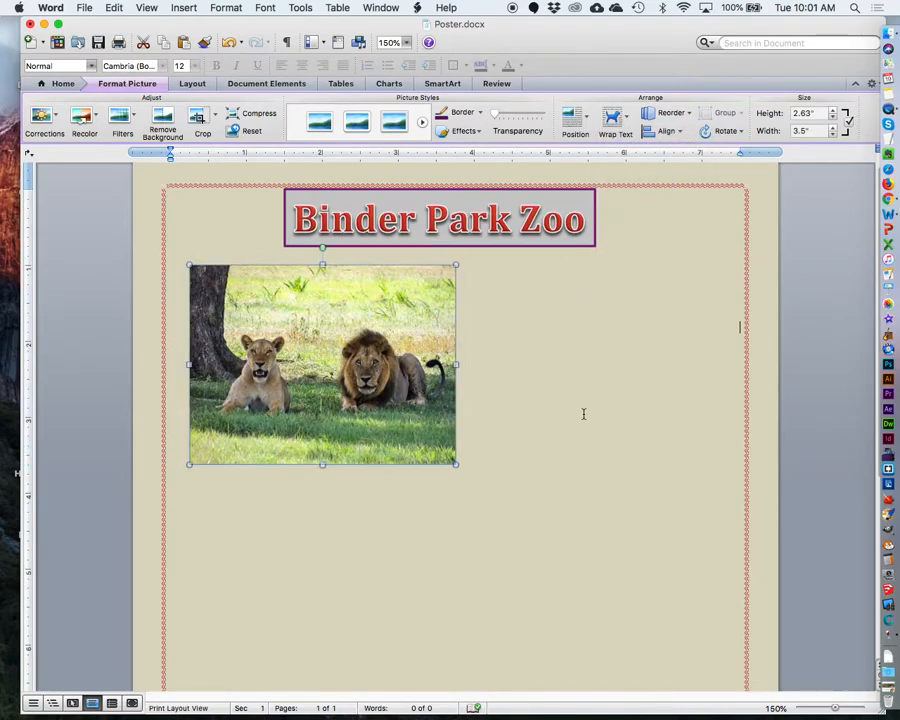
pyautogui.click(636, 429)
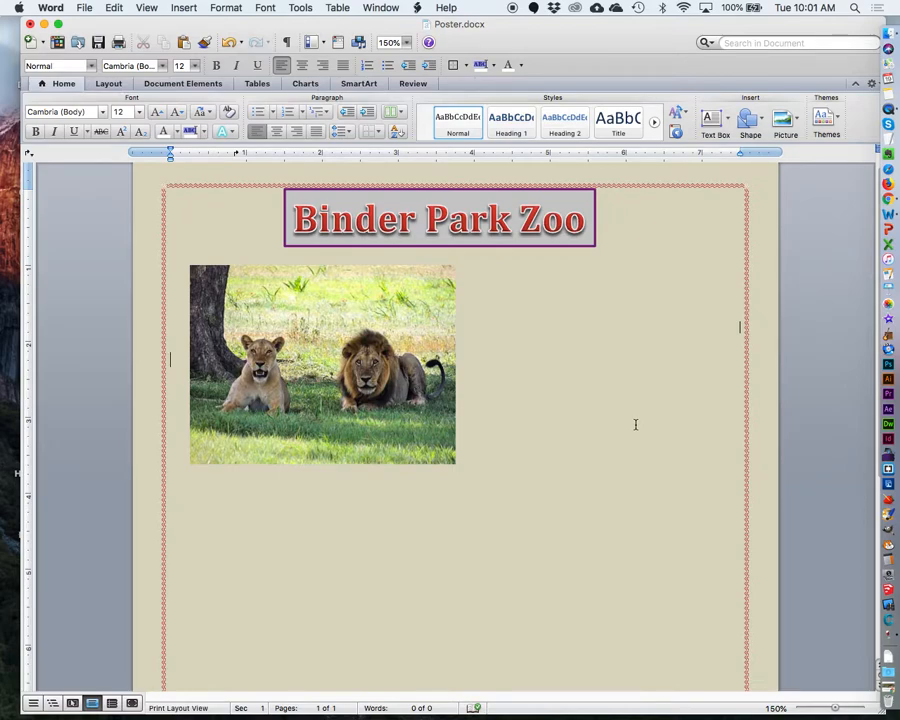
pyautogui.moveTo(378, 420)
pyautogui.mouseDown()
pyautogui.moveTo(415, 438)
pyautogui.moveTo(367, 424)
pyautogui.moveTo(387, 427)
pyautogui.mouseUp()
pyautogui.click(574, 458)
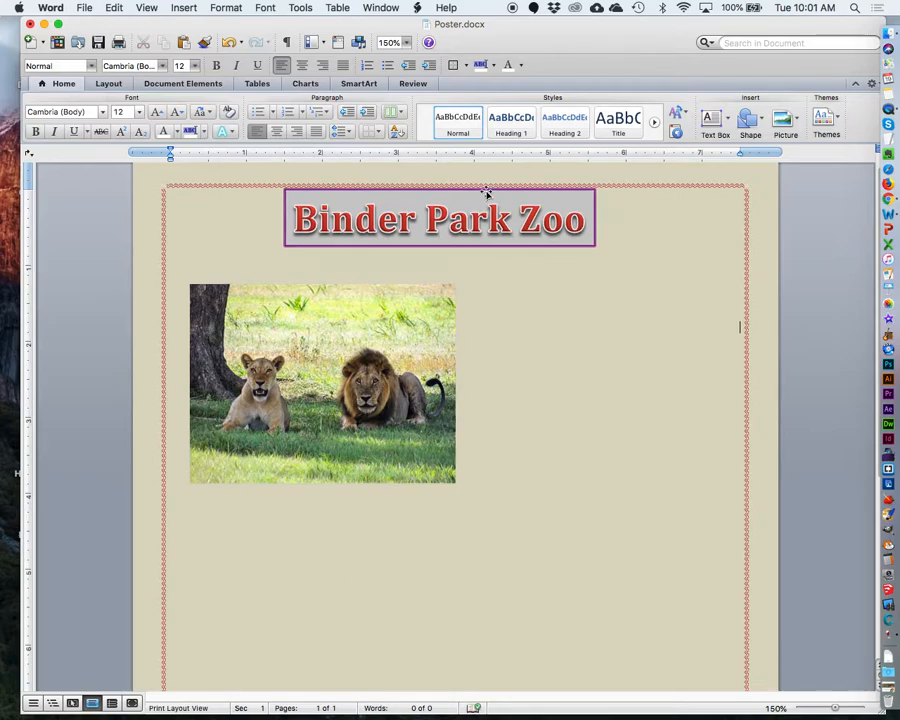
# Insert the picture Giraffe.jpg from the Binderpics folder on the Desktop.
pyautogui.click(175, 9)
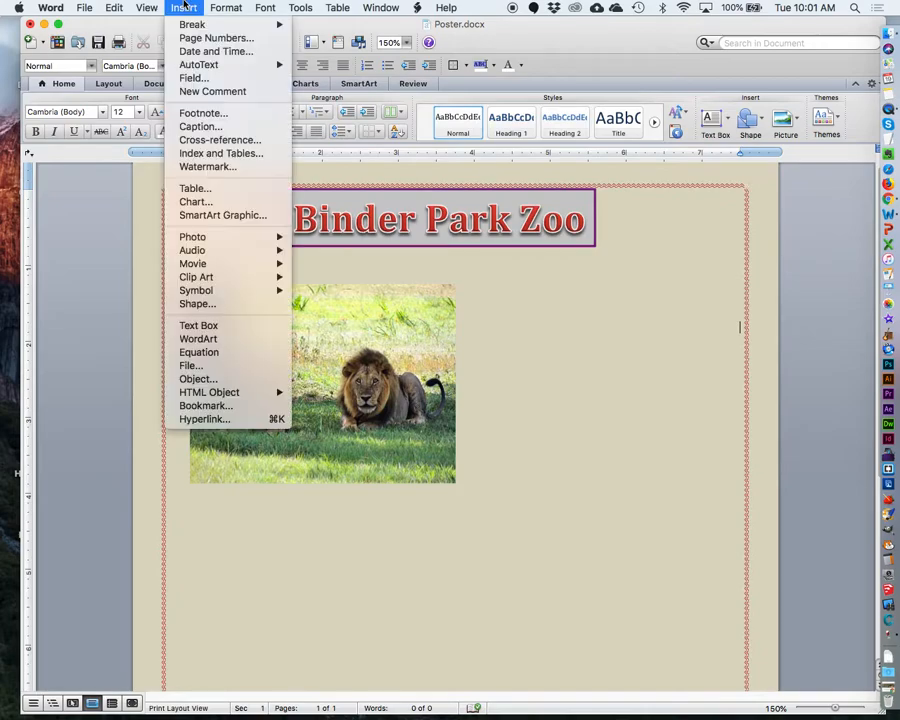
pyautogui.moveTo(202, 238)
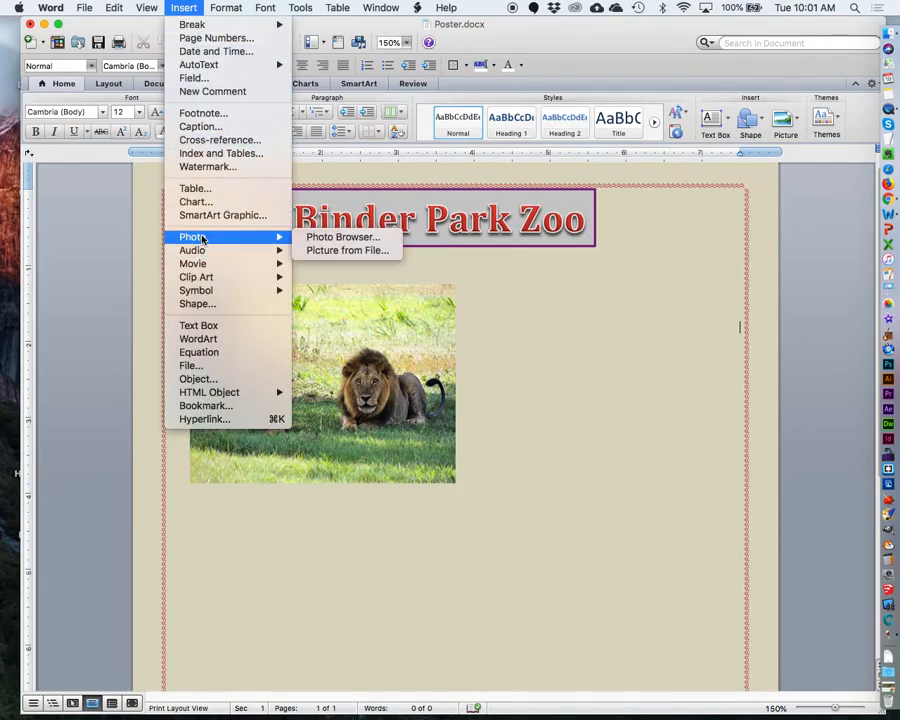
pyautogui.click(345, 251)
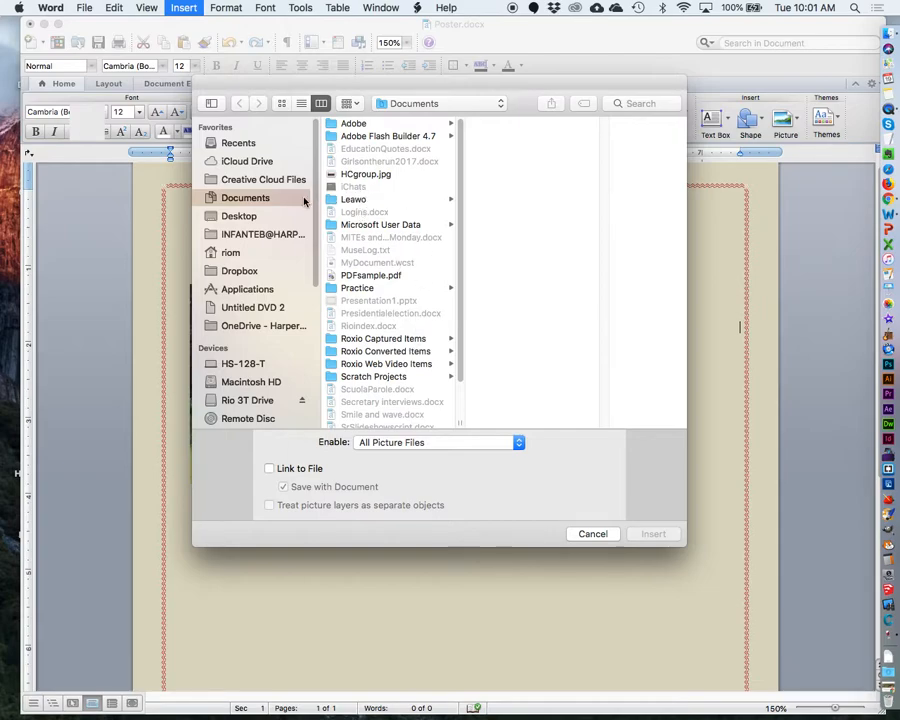
pyautogui.click(252, 215)
pyautogui.click(368, 187)
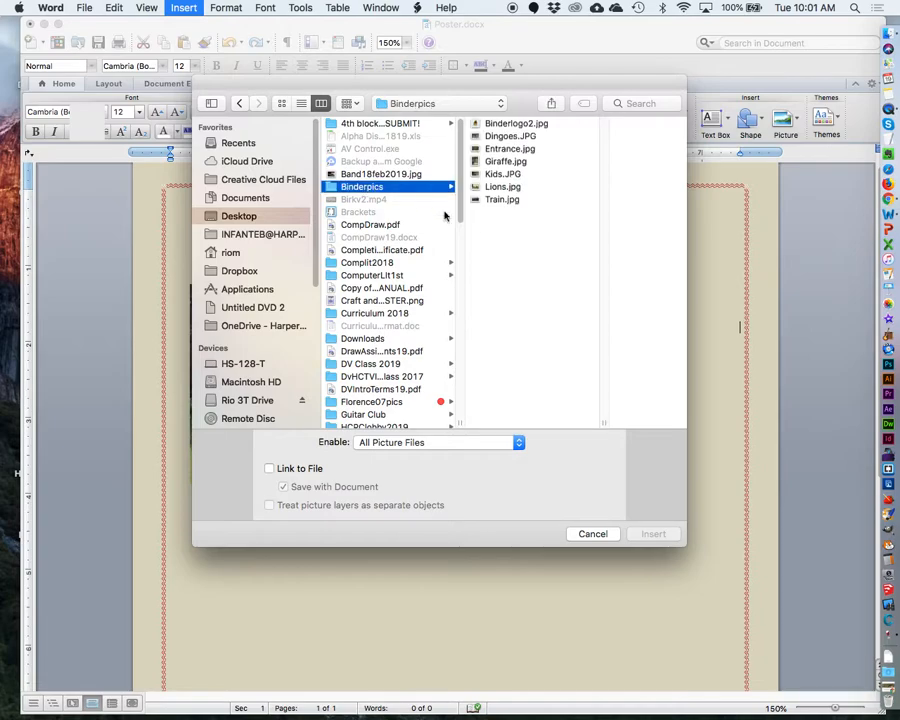
pyautogui.click(502, 175)
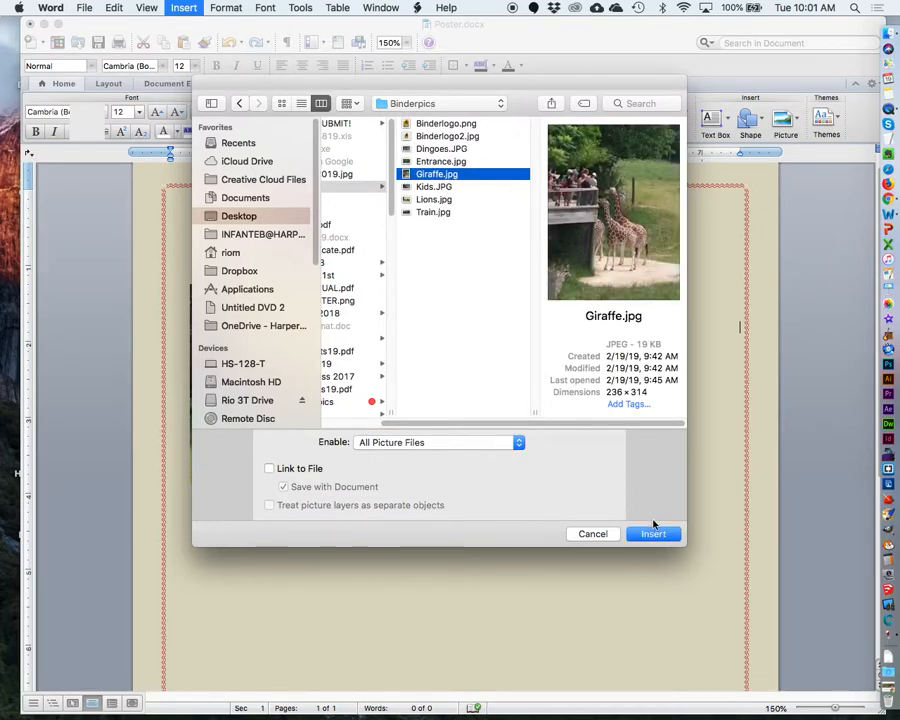
pyautogui.click(653, 535)
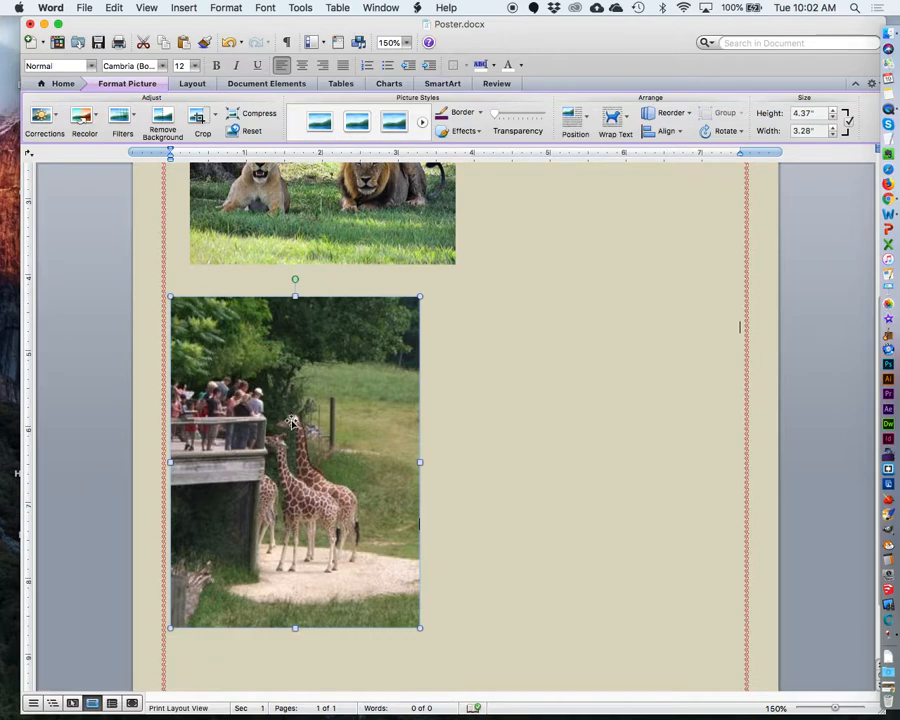
# Set the giraffe picture's text wrapping to Tight and move it to the right of the lions picture with their top edges level.
pyautogui.click(630, 119)
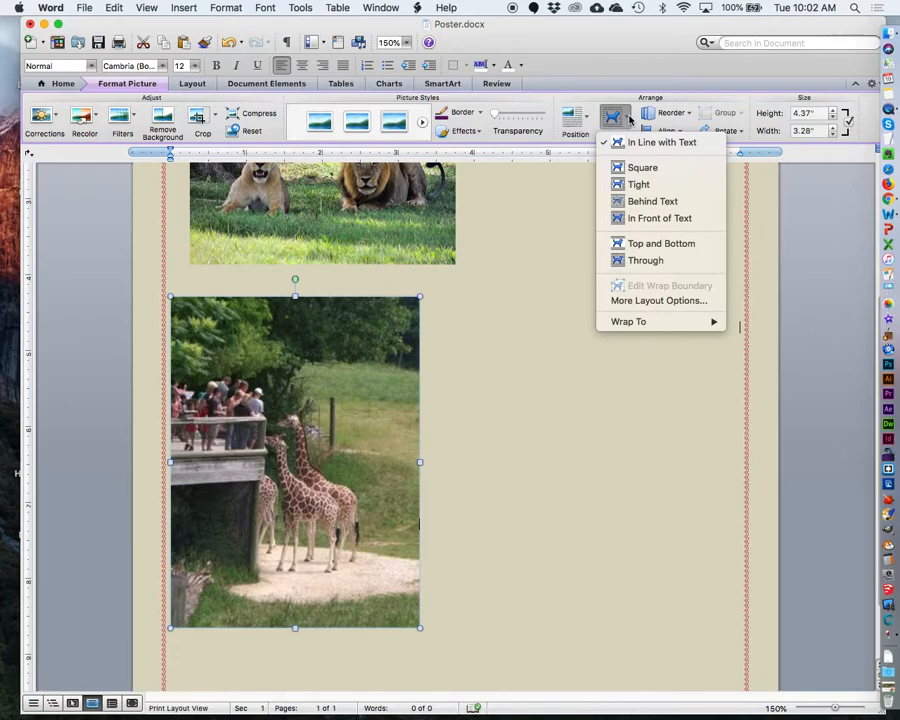
pyautogui.click(634, 186)
pyautogui.moveTo(347, 455); pyautogui.dragTo(651, 339)
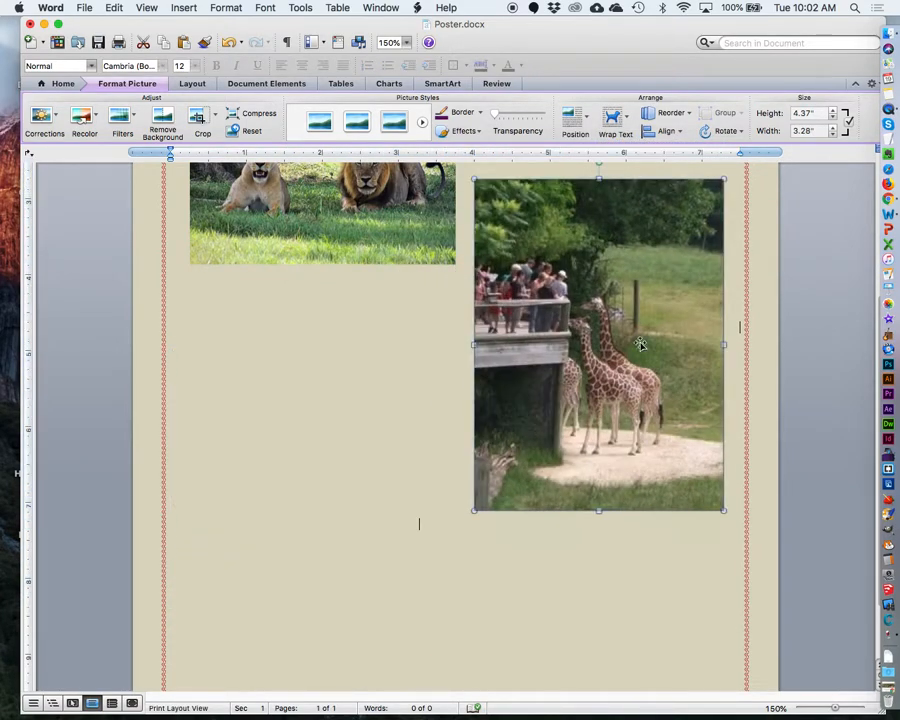
pyautogui.scroll(5, 640, 342)
pyautogui.moveTo(655, 526); pyautogui.dragTo(655, 412)
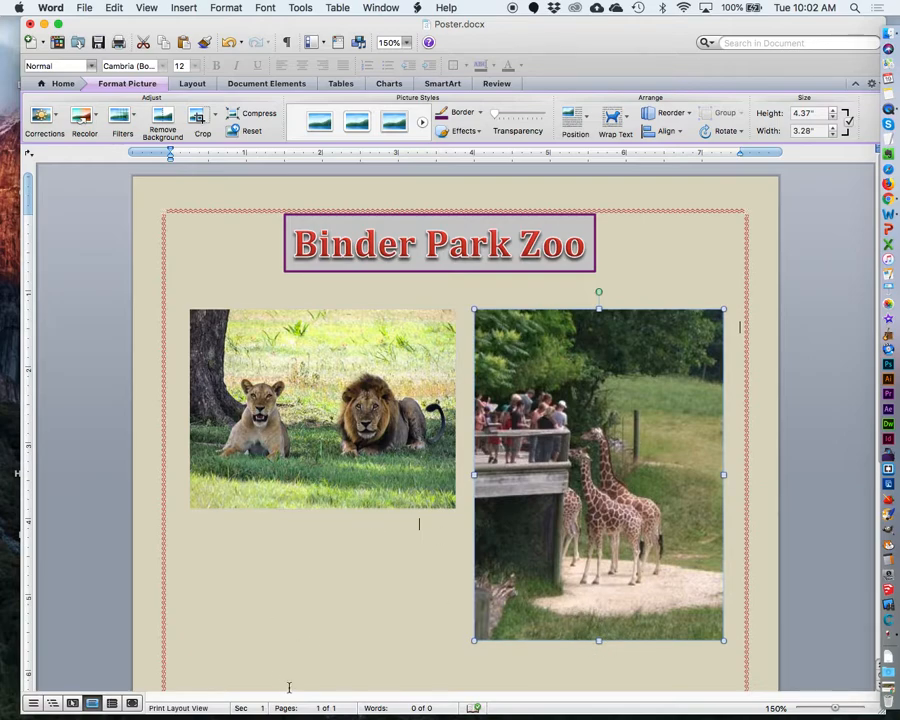
pyautogui.scroll(-2, 405, 325)
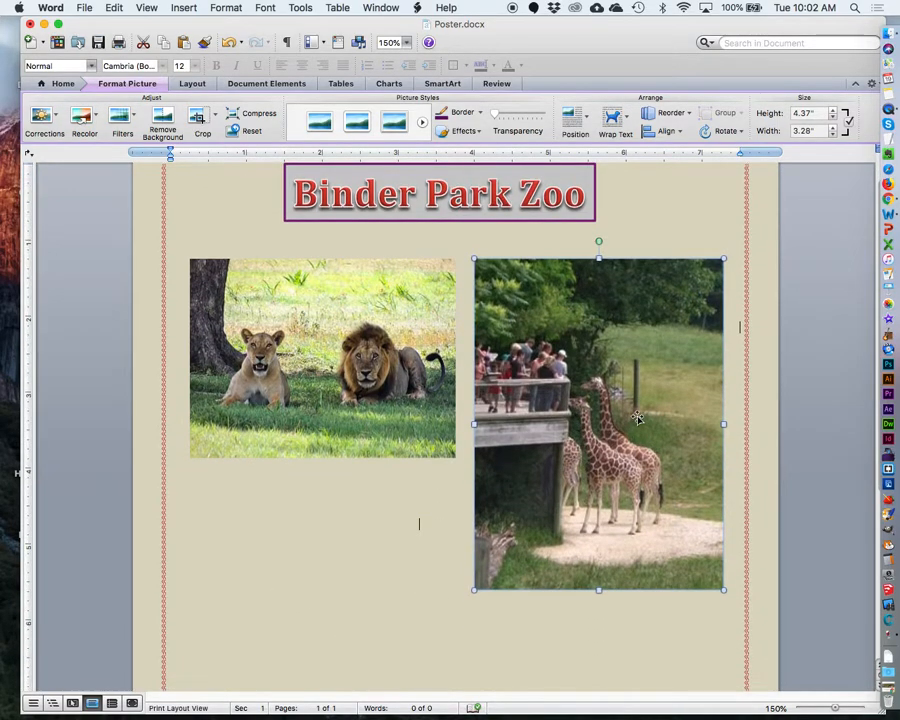
# Deselect the giraffe picture and save the poster document.
pyautogui.click(311, 625)
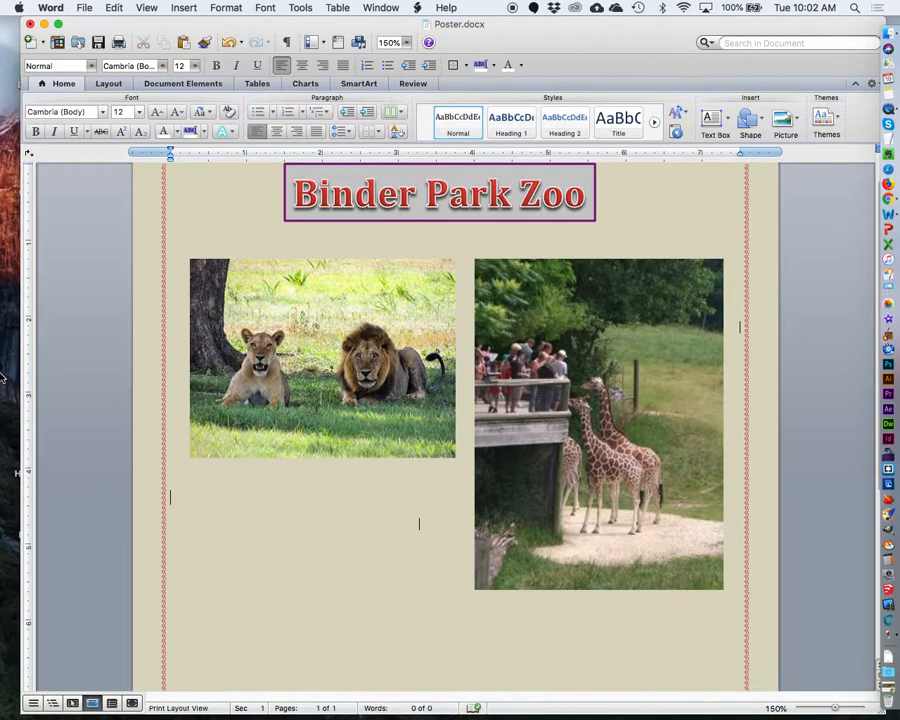
pyautogui.click(82, 5)
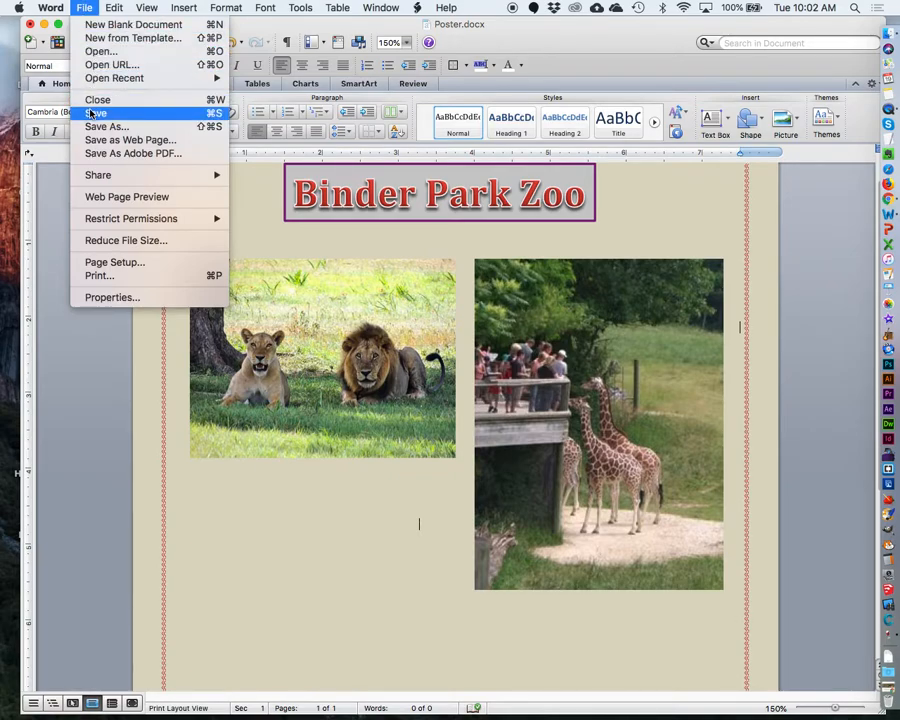
pyautogui.click(90, 110)
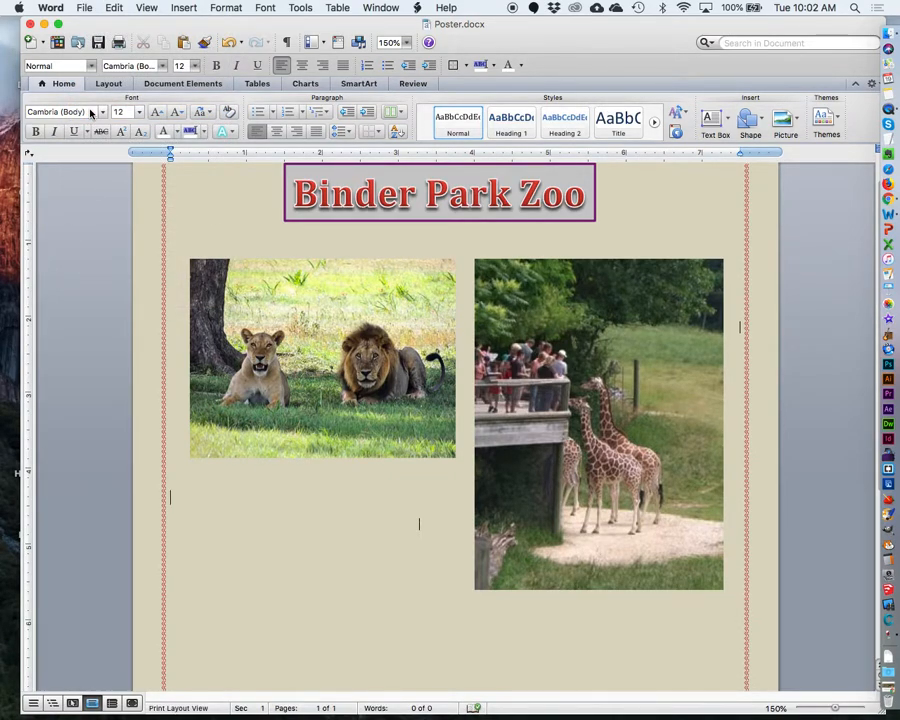